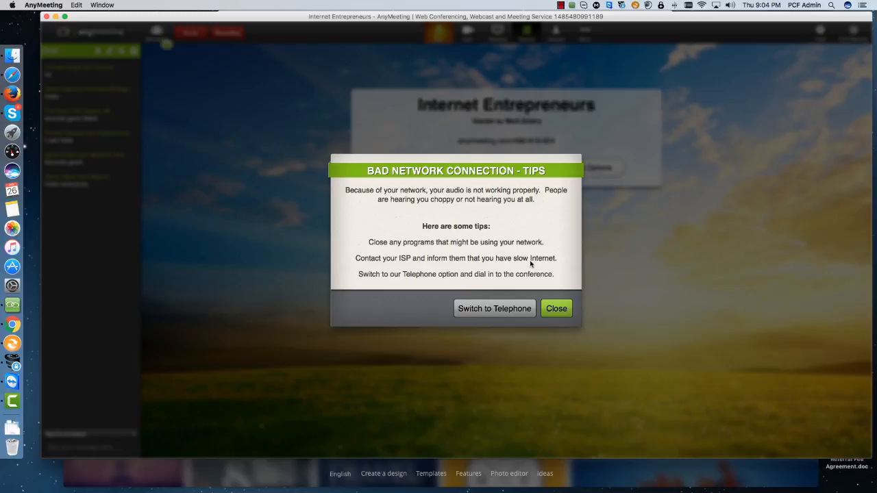
Dismiss the bad network connection tips and open the meeting's additional options.
{"action": "left_click", "coordinate": [561, 309]}
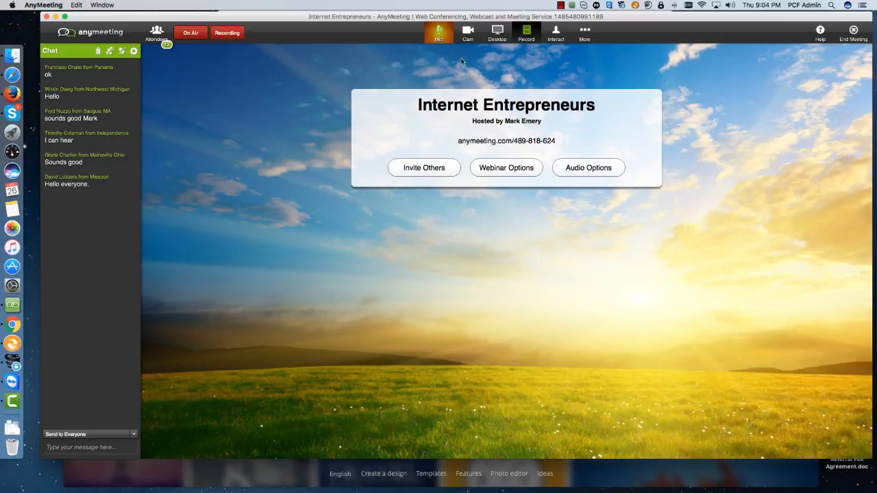
{"action": "left_click", "coordinate": [587, 34]}
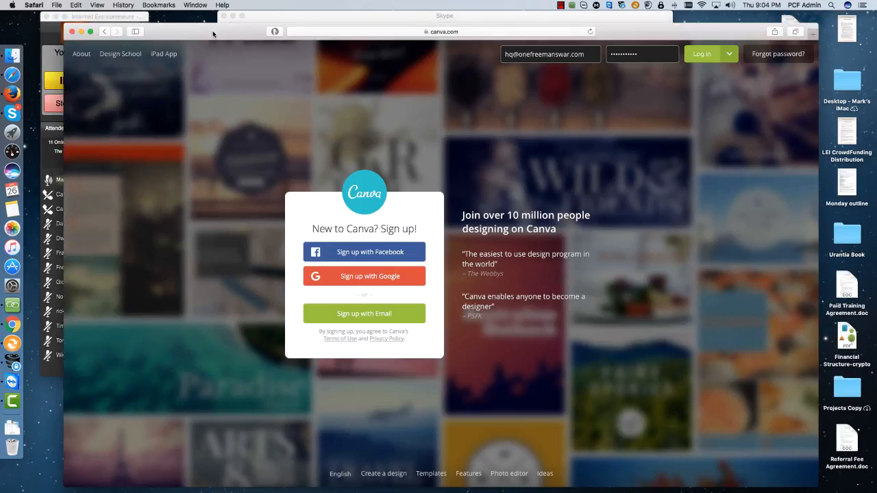
Open a new Safari tab and launch the Grab screenshot utility from the Other applications group.
{"action": "key", "text": "super+t"}
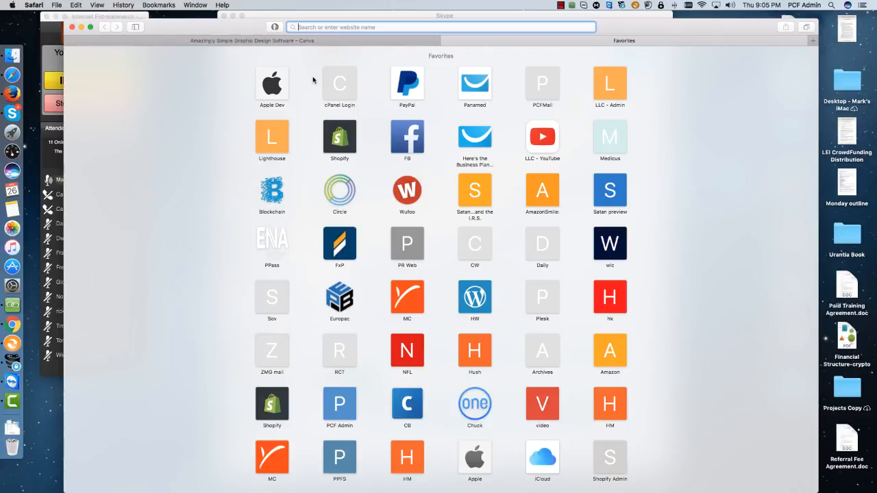
{"action": "left_click", "coordinate": [11, 132]}
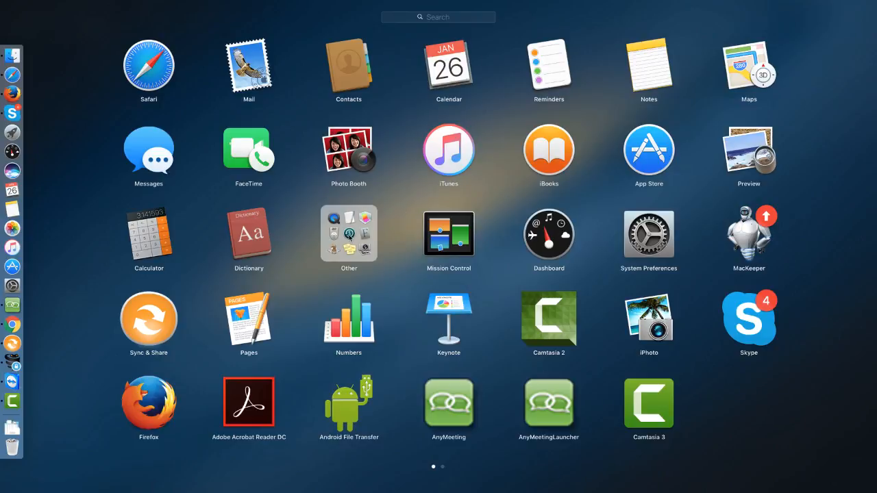
{"action": "left_click", "coordinate": [350, 236]}
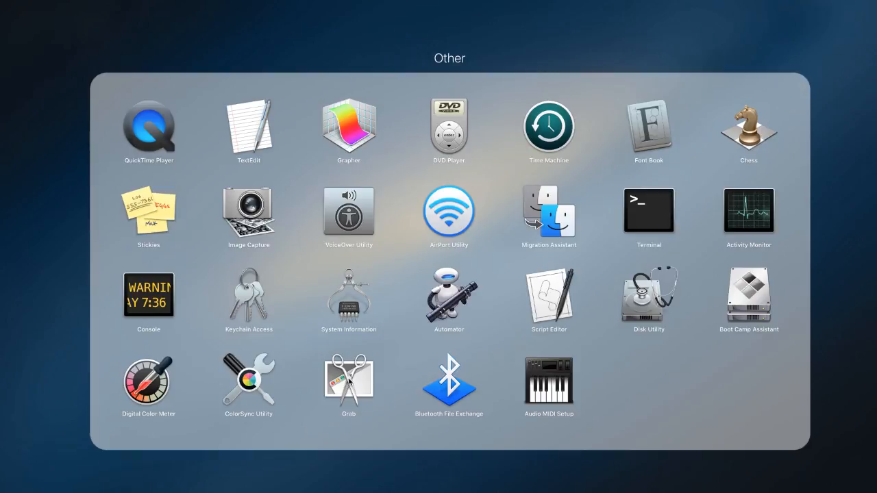
{"action": "left_click", "coordinate": [349, 379]}
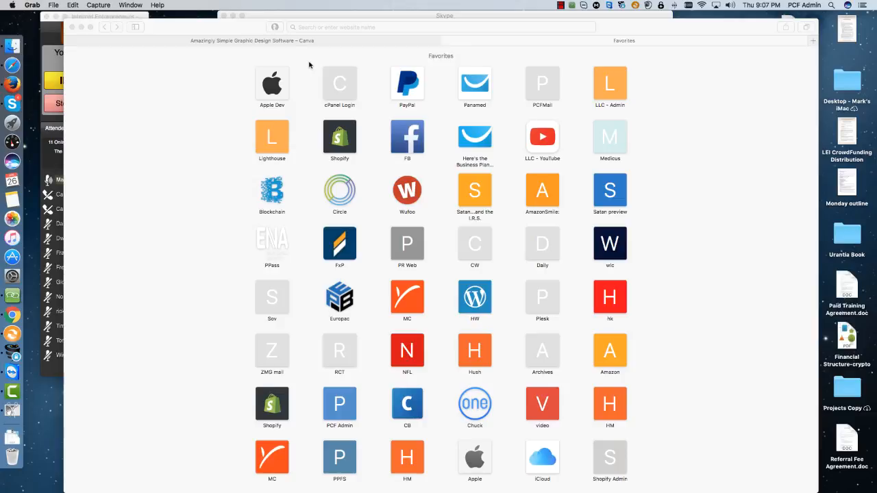
Search the web in Safari for "images digital nomad" and show the image results.
{"action": "left_click", "coordinate": [309, 26]}
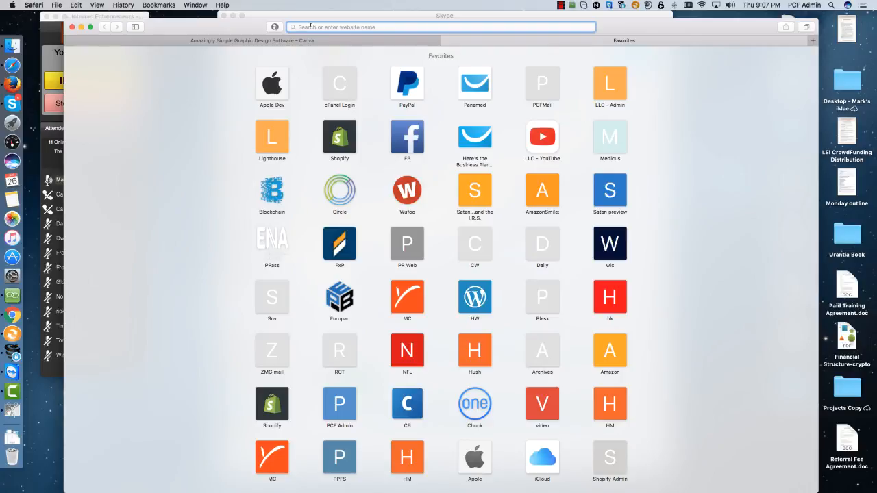
{"action": "type", "text": "images"}
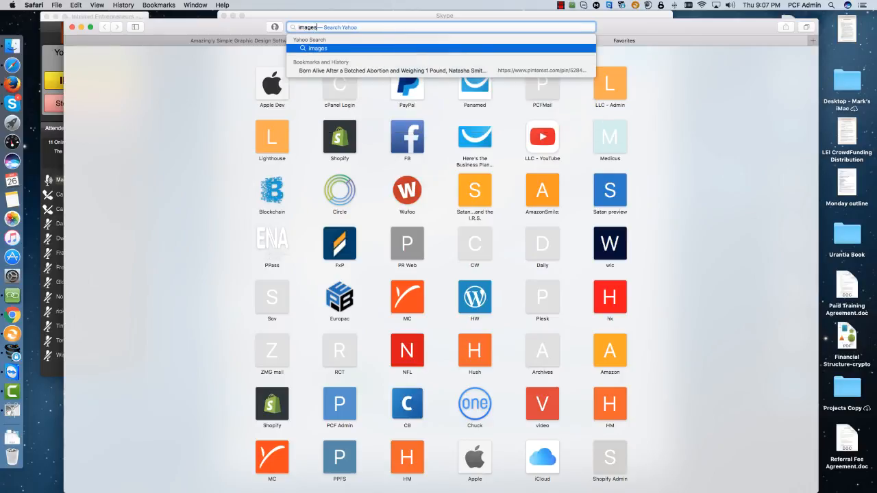
{"action": "type", "text": " digita"}
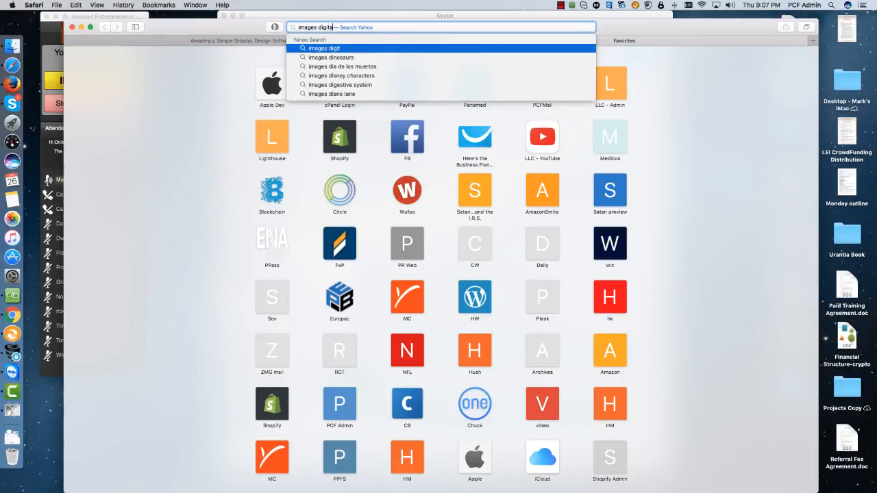
{"action": "type", "text": "l nomad"}
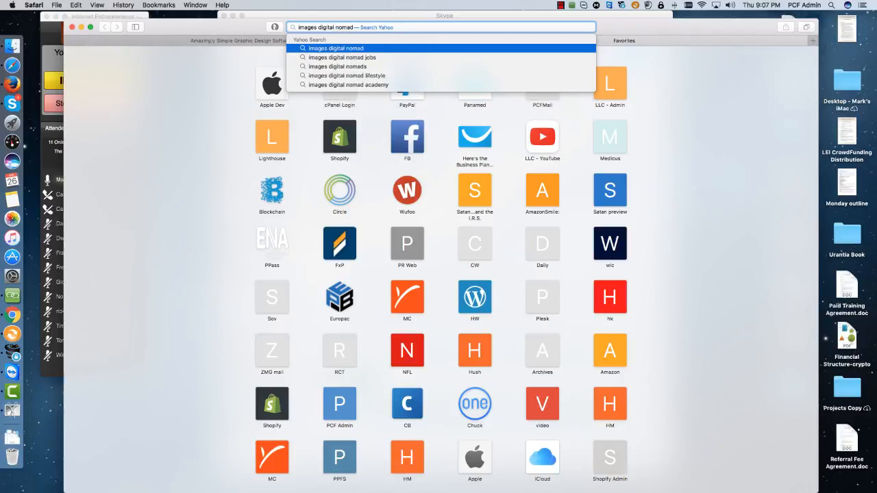
{"action": "key", "text": "Return"}
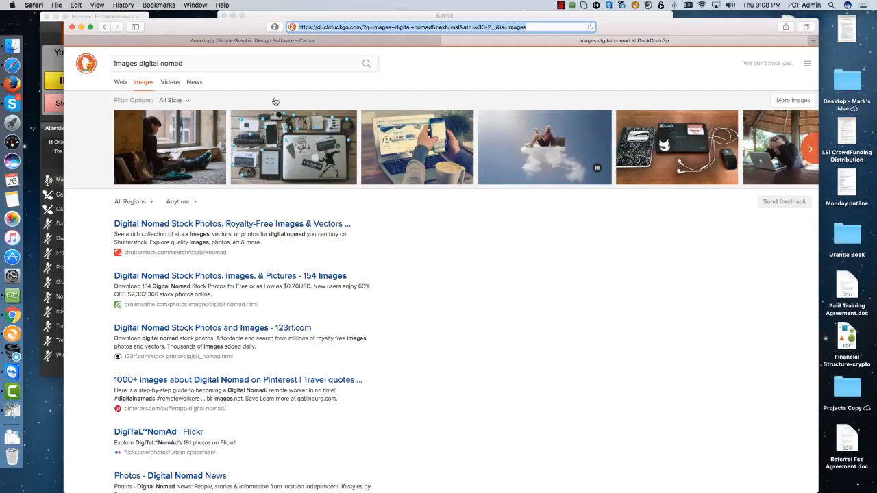
{"action": "left_click", "coordinate": [120, 83]}
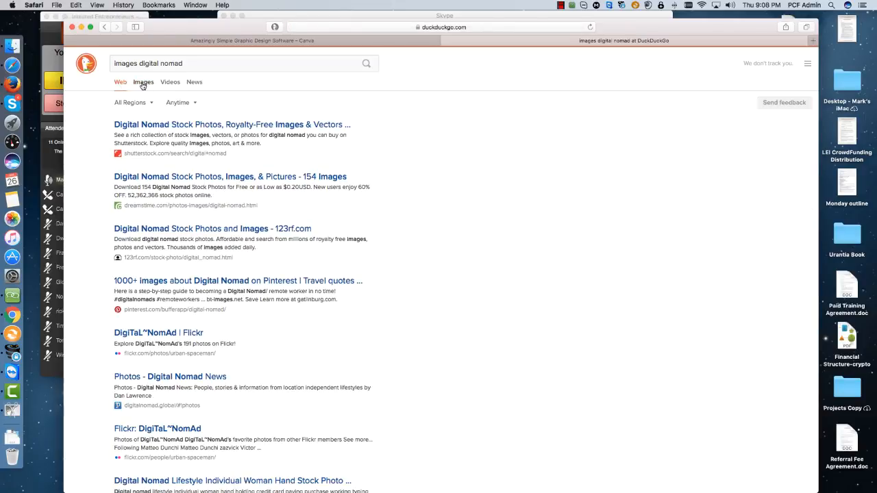
{"action": "left_click", "coordinate": [142, 83]}
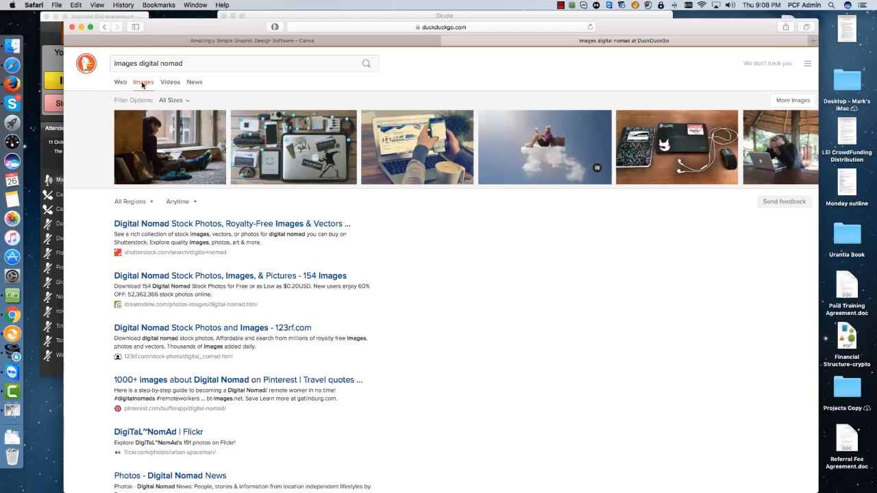
Browse the digital nomad image results and preview the picture of the couple with laptops by the sea, then close the preview.
{"action": "scroll", "coordinate": [415, 123], "scroll_direction": "right", "scroll_amount": 5}
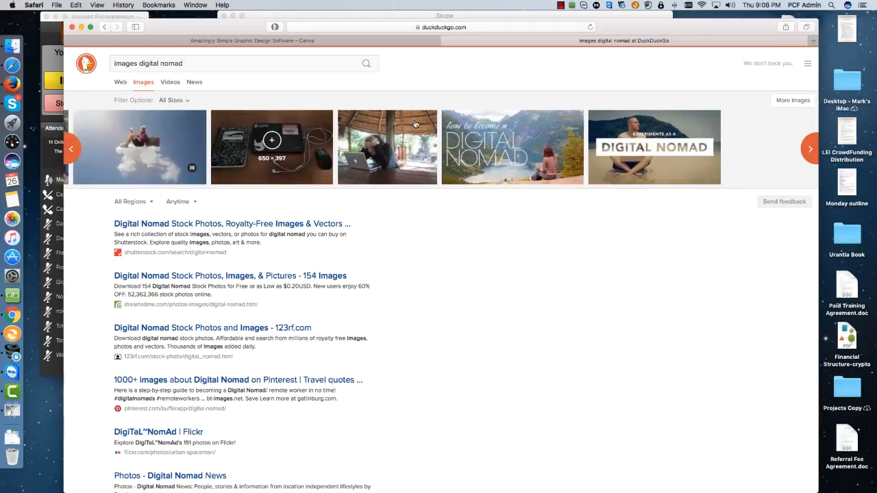
{"action": "scroll", "coordinate": [415, 124], "scroll_direction": "right", "scroll_amount": 6}
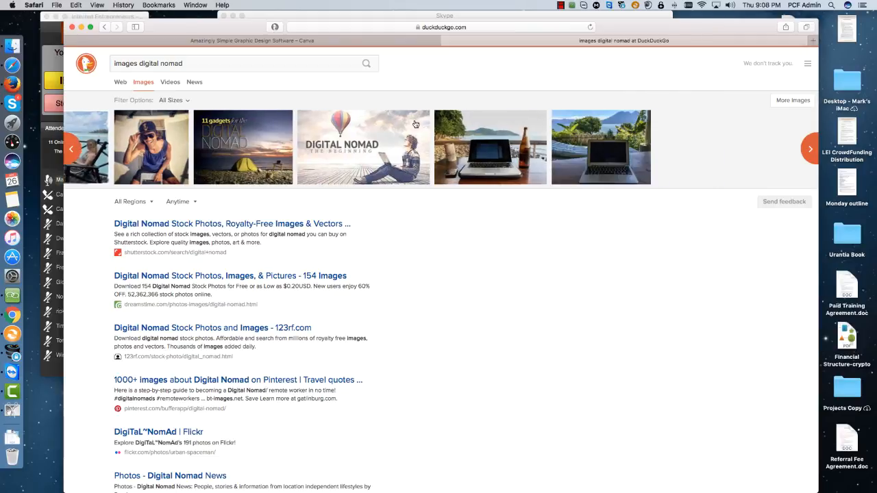
{"action": "scroll", "coordinate": [414, 124], "scroll_direction": "left", "scroll_amount": 8}
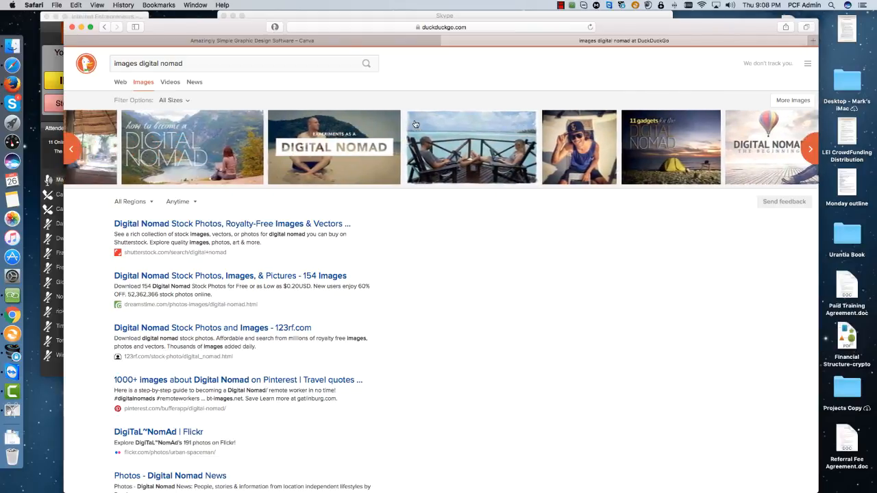
{"action": "scroll", "coordinate": [414, 124], "scroll_direction": "left", "scroll_amount": 3}
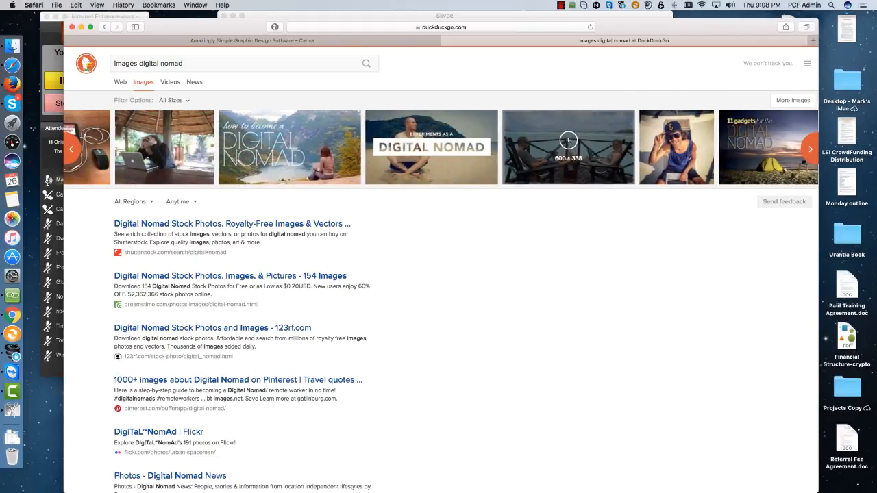
{"action": "left_click", "coordinate": [568, 140]}
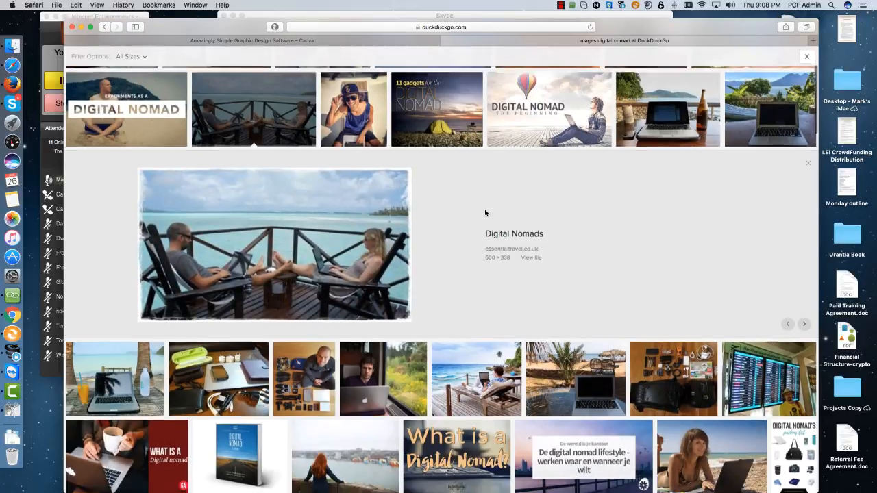
{"action": "scroll", "coordinate": [485, 208], "scroll_direction": "up", "scroll_amount": 4}
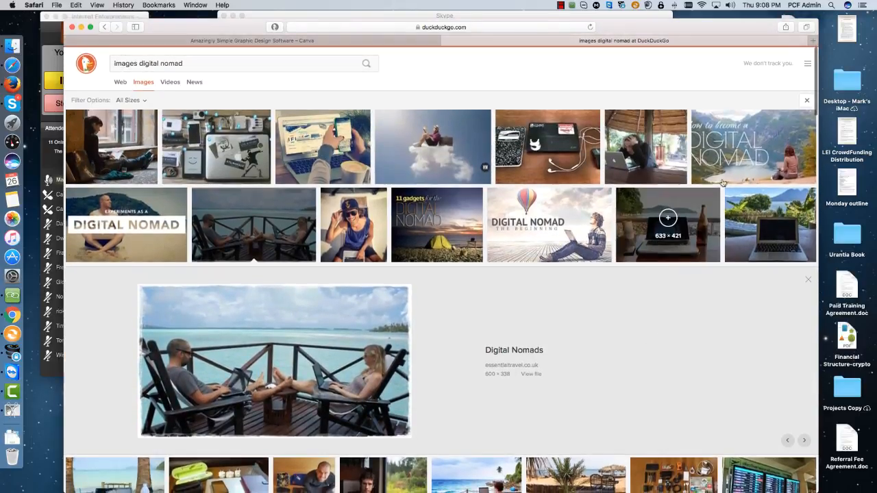
{"action": "left_click", "coordinate": [806, 100]}
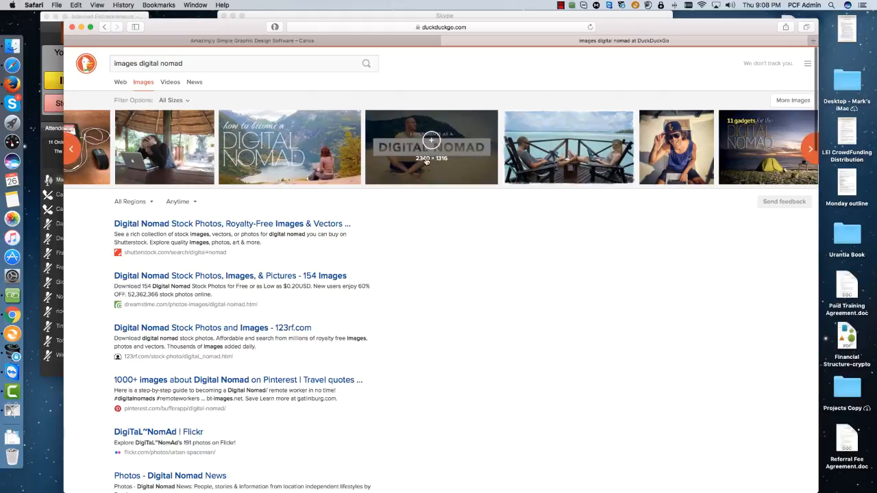
Enlarge the picture of the seaside laptop and beer bottle and take a selection screenshot of it with Grab.
{"action": "scroll", "coordinate": [452, 147], "scroll_direction": "right", "scroll_amount": 6}
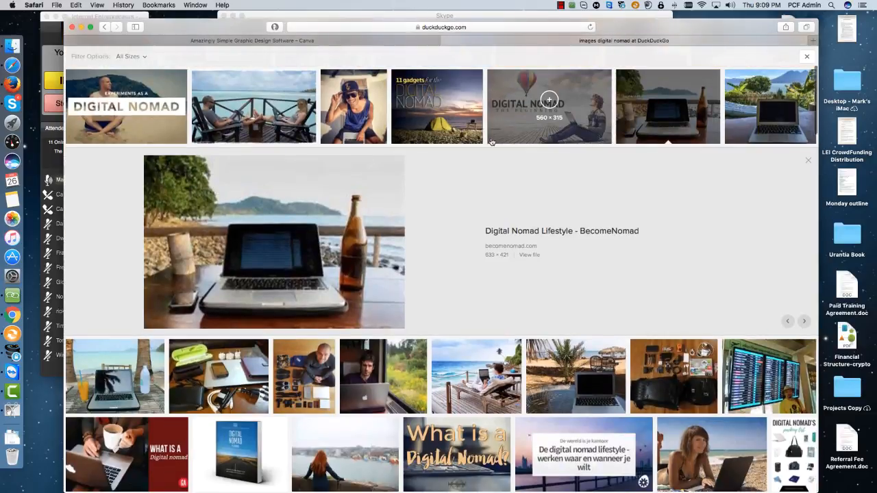
{"action": "left_click", "coordinate": [492, 141]}
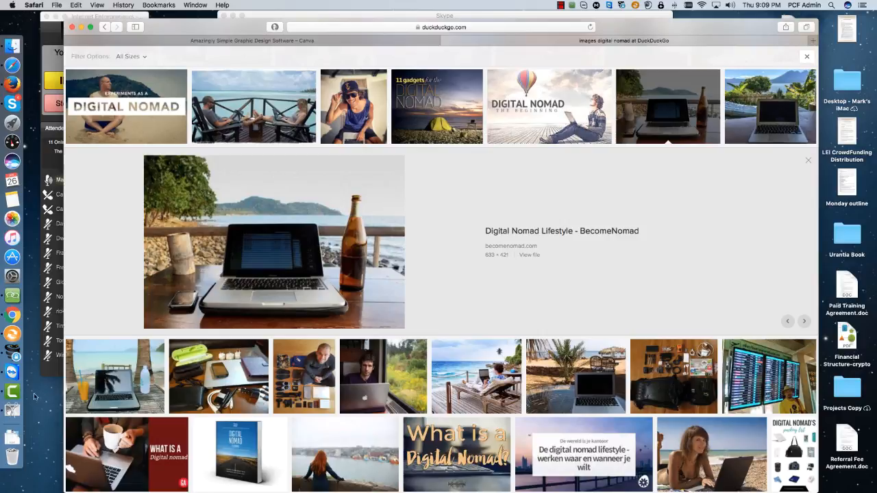
{"action": "left_click", "coordinate": [11, 409]}
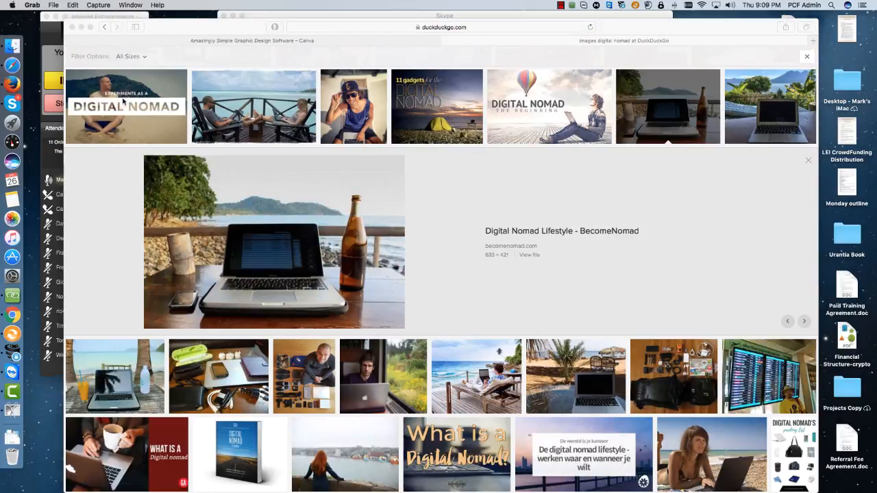
{"action": "left_click", "coordinate": [98, 6]}
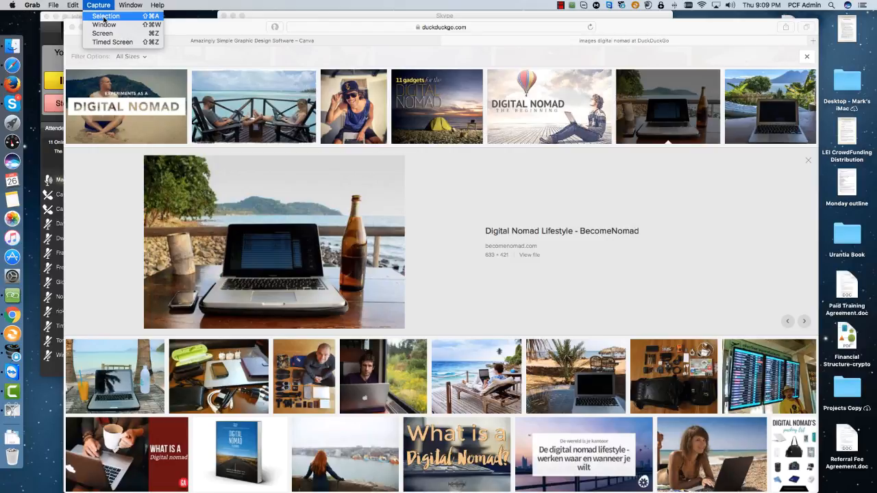
{"action": "left_click", "coordinate": [105, 16]}
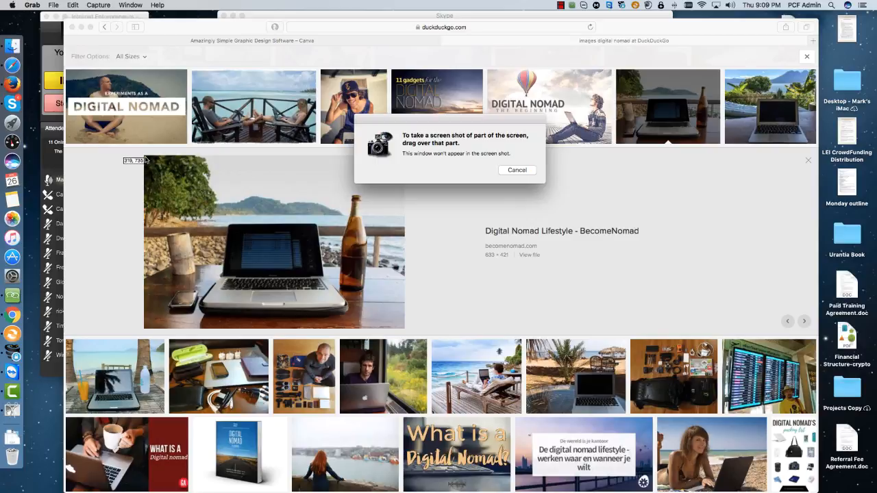
{"action": "mouse_move", "coordinate": [145, 159]}
{"action": "left_mouse_down"}
{"action": "mouse_move", "coordinate": [224, 218]}
{"action": "mouse_move", "coordinate": [370, 271]}
{"action": "mouse_move", "coordinate": [403, 330]}
{"action": "left_mouse_up"}
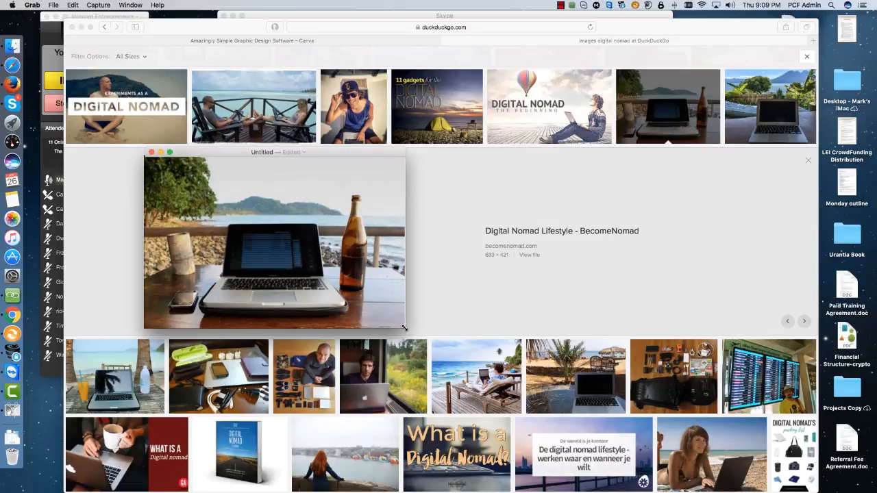
Name the untitled screenshot "ocean side beer" and store it in the Pictures folder.
{"action": "left_click", "coordinate": [304, 153]}
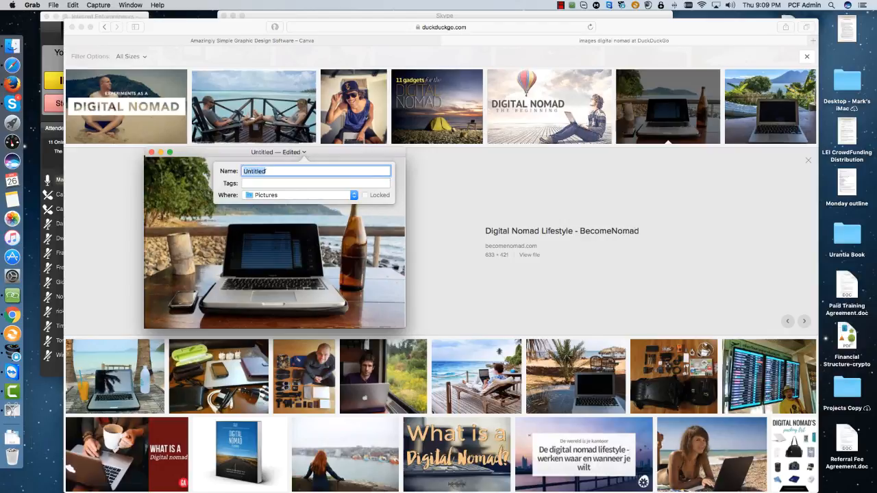
{"action": "type", "text": "ocean"}
{"action": "type", "text": " d"}
{"action": "type", "text": "ide beer"}
{"action": "key", "text": "Return"}
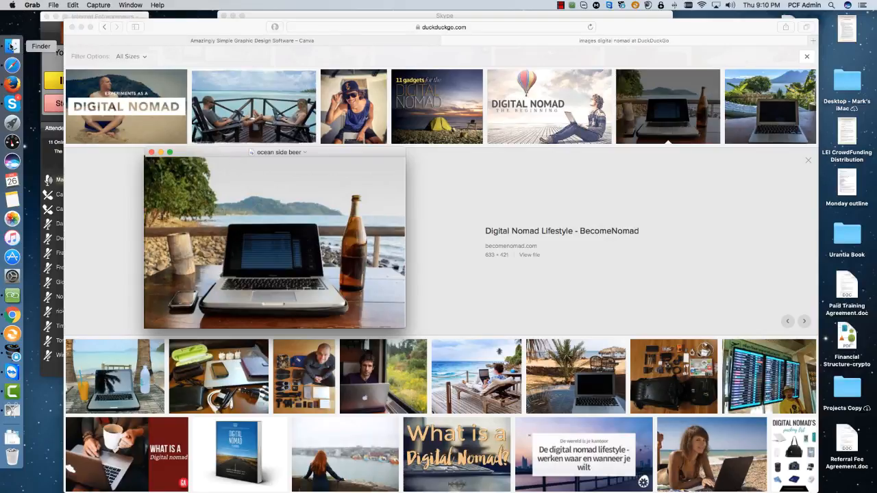
Find the "ocean side beer" file in Finder and open it in Preview.
{"action": "left_click", "coordinate": [12, 46]}
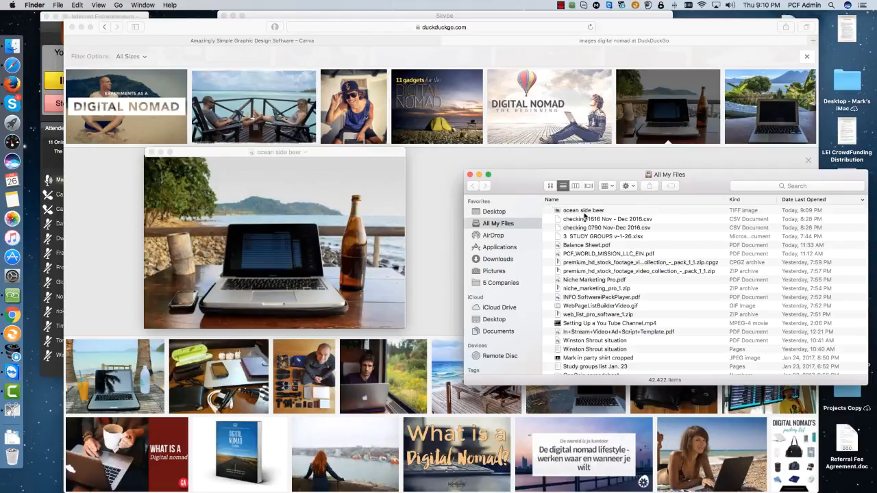
{"action": "left_click", "coordinate": [585, 211]}
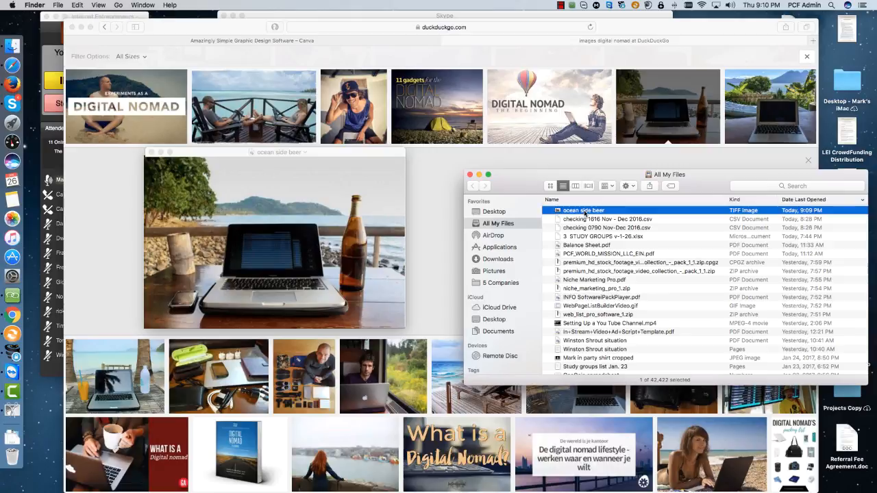
{"action": "double_click", "coordinate": [584, 211]}
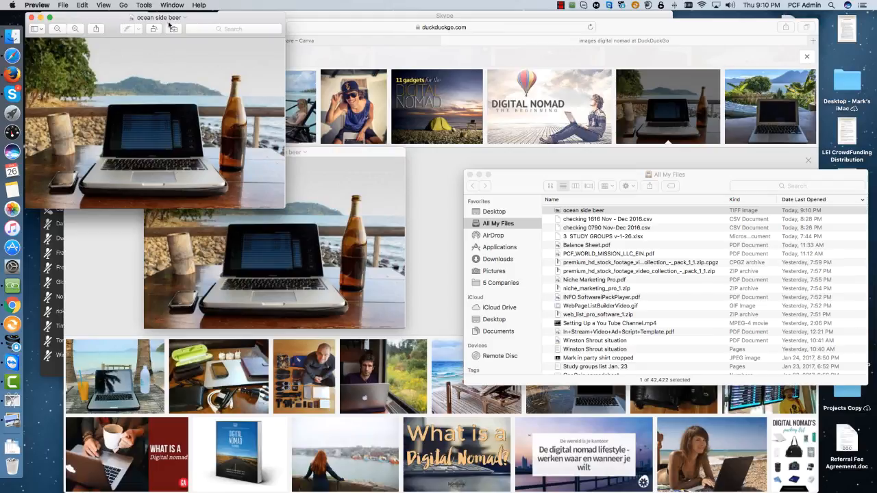
Export the "ocean side beer" image in JPEG format to the Pictures folder and close its Preview window.
{"action": "left_click", "coordinate": [63, 5]}
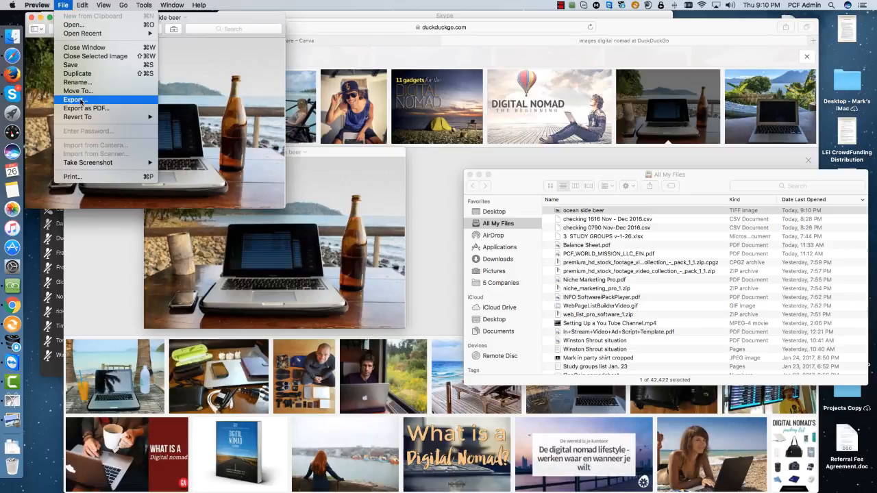
{"action": "left_click", "coordinate": [81, 100]}
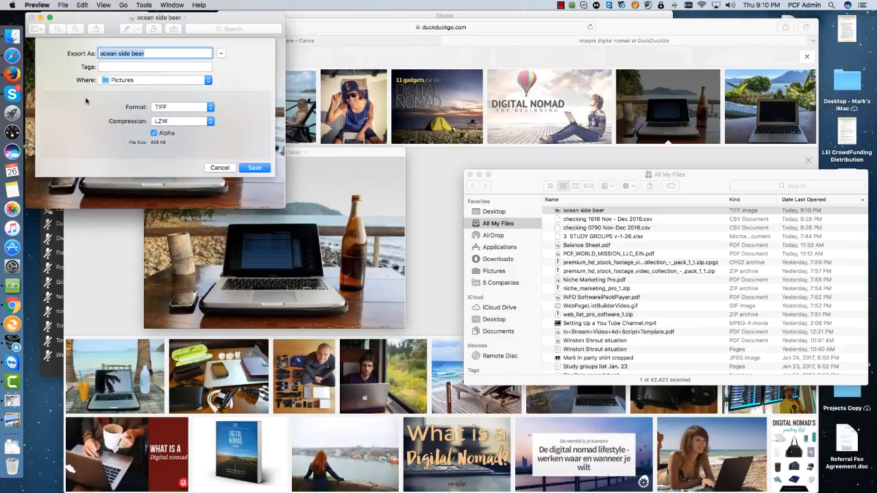
{"action": "left_click", "coordinate": [210, 107]}
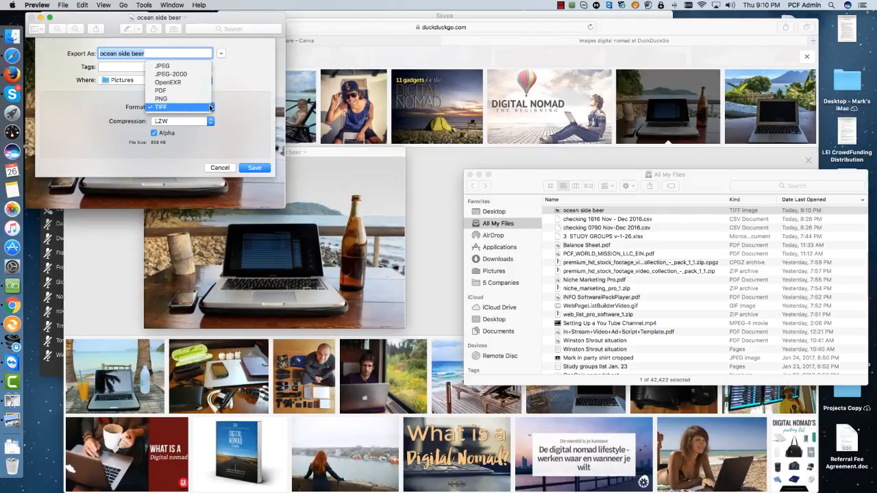
{"action": "left_click", "coordinate": [167, 65]}
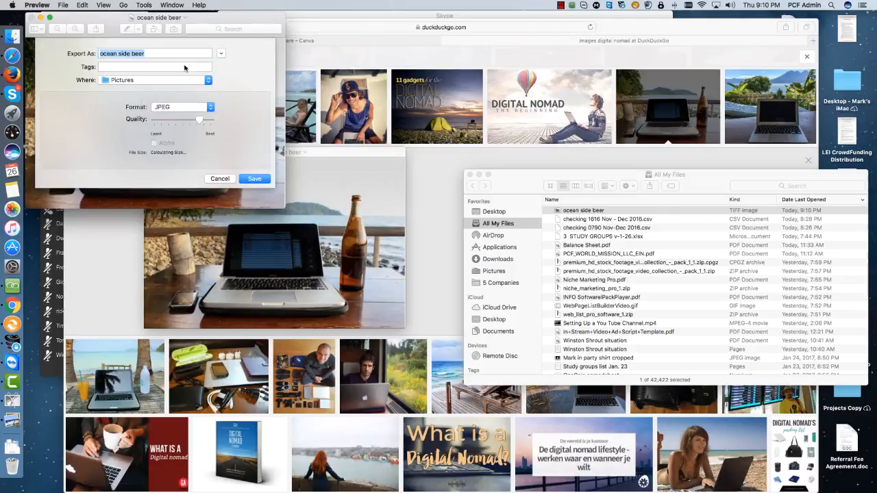
{"action": "left_click", "coordinate": [254, 178]}
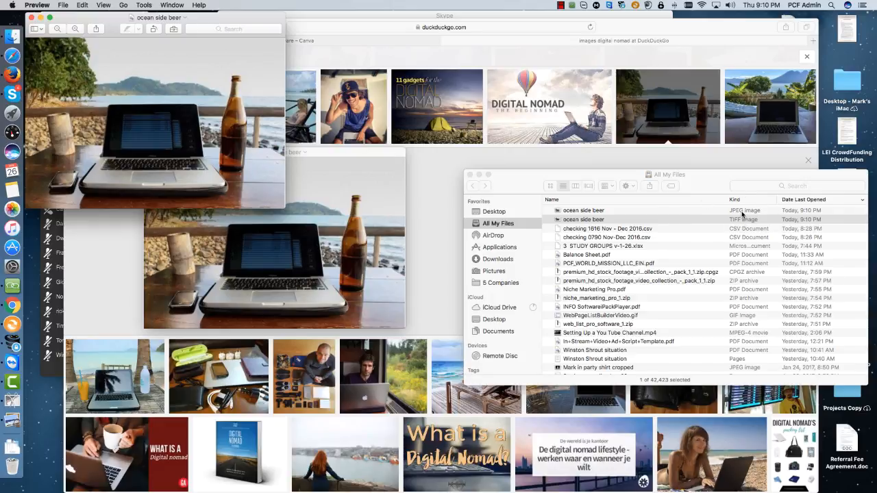
{"action": "left_click", "coordinate": [32, 19]}
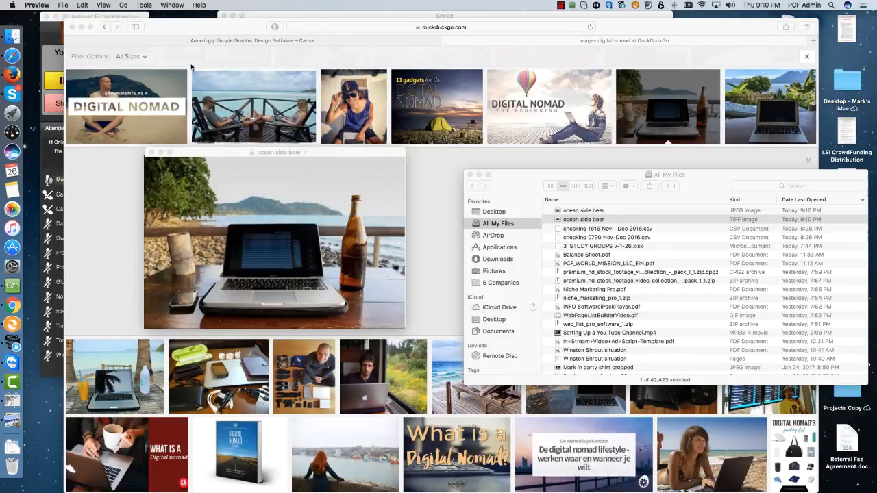
Switch to the Canva page in Safari and log in to the account.
{"action": "left_click", "coordinate": [217, 42]}
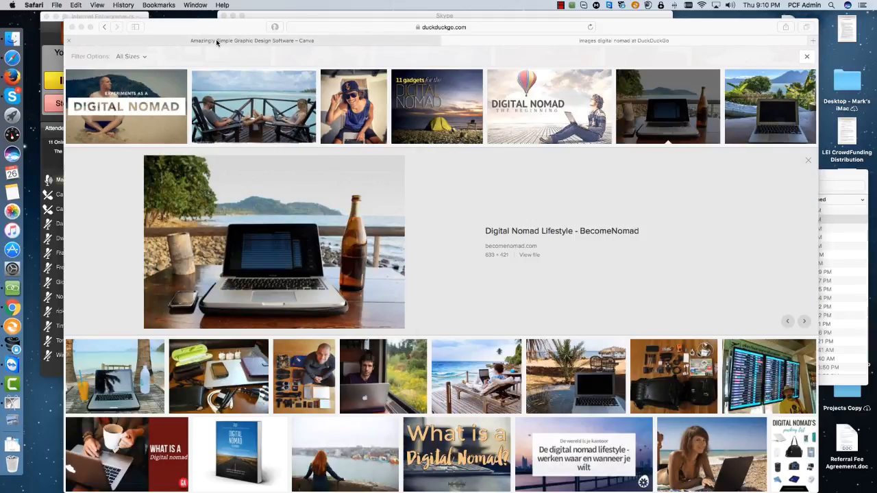
{"action": "left_click", "coordinate": [216, 41]}
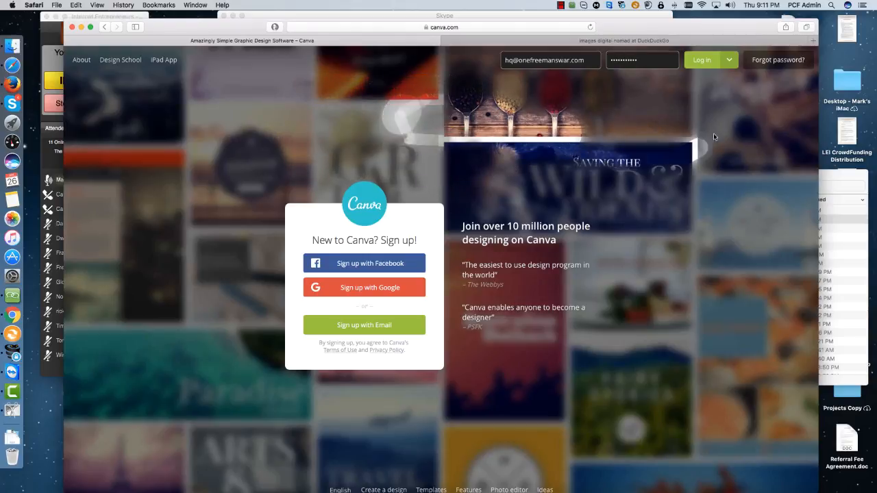
{"action": "left_click", "coordinate": [707, 60]}
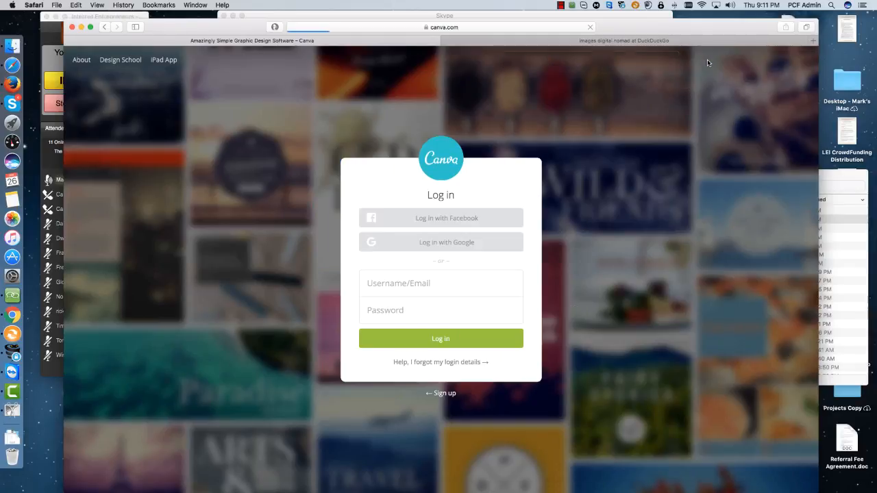
{"action": "left_click", "coordinate": [439, 338]}
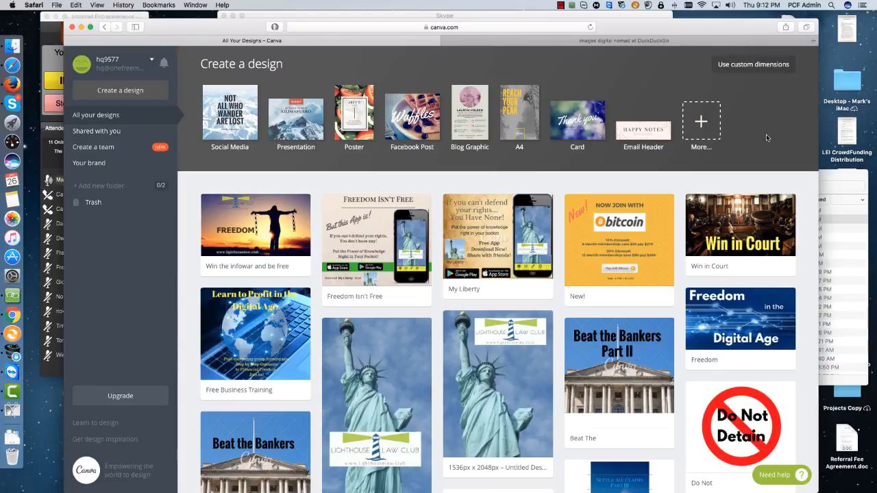
Show all design types and create a new Facebook Ad design from the Ads category.
{"action": "scroll", "coordinate": [766, 134], "scroll_direction": "down", "scroll_amount": 8}
{"action": "scroll", "coordinate": [768, 139], "scroll_direction": "down", "scroll_amount": 2}
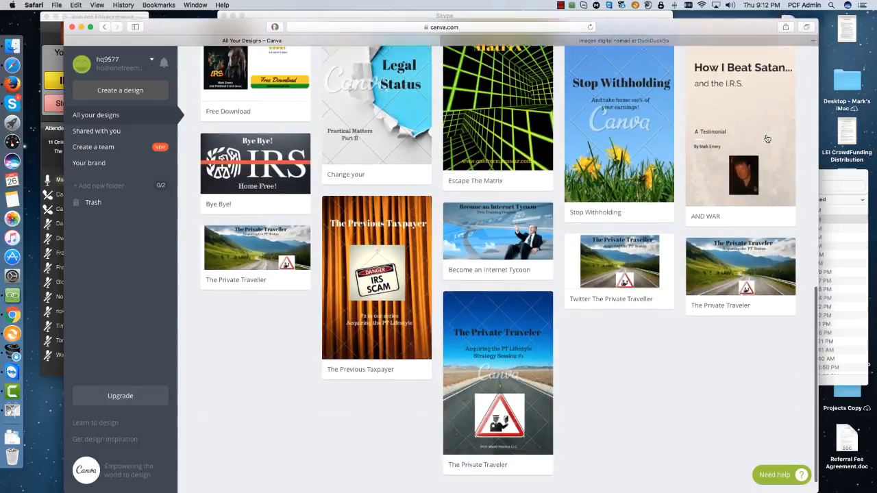
{"action": "scroll", "coordinate": [768, 139], "scroll_direction": "up", "scroll_amount": 10}
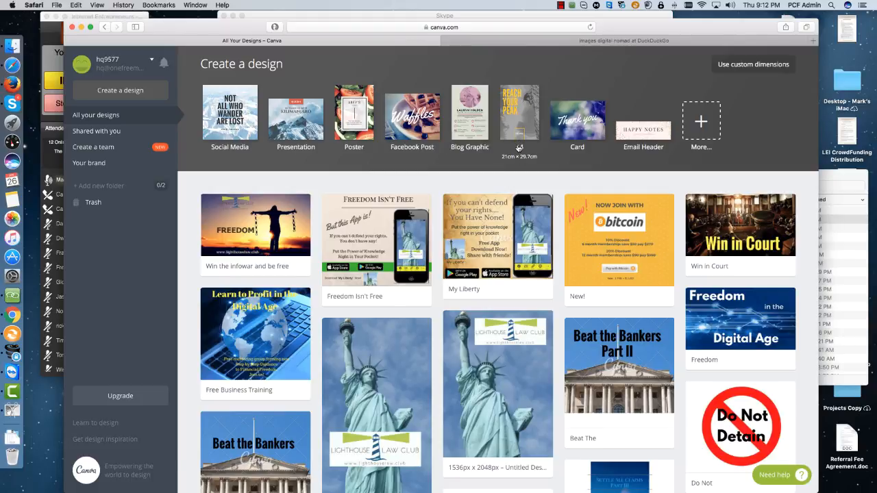
{"action": "left_click", "coordinate": [701, 123]}
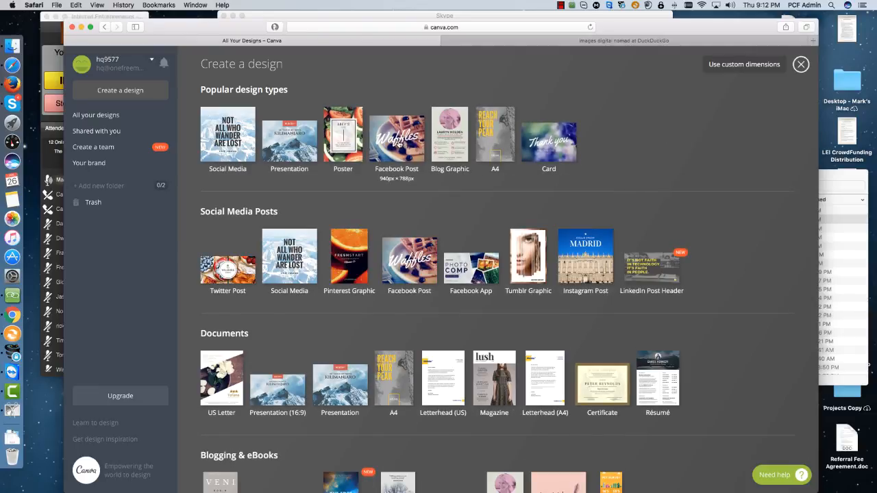
{"action": "scroll", "coordinate": [784, 209], "scroll_direction": "down", "scroll_amount": 1}
{"action": "scroll", "coordinate": [785, 209], "scroll_direction": "down", "scroll_amount": 2}
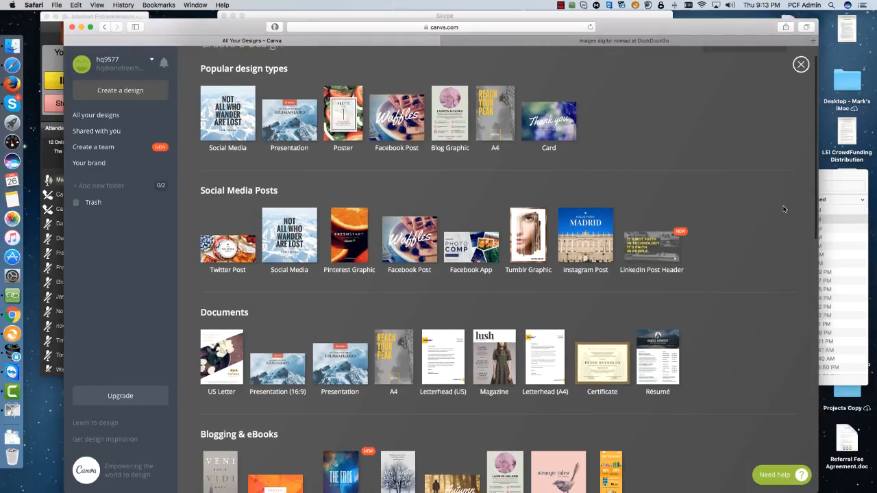
{"action": "scroll", "coordinate": [784, 210], "scroll_direction": "down", "scroll_amount": 5}
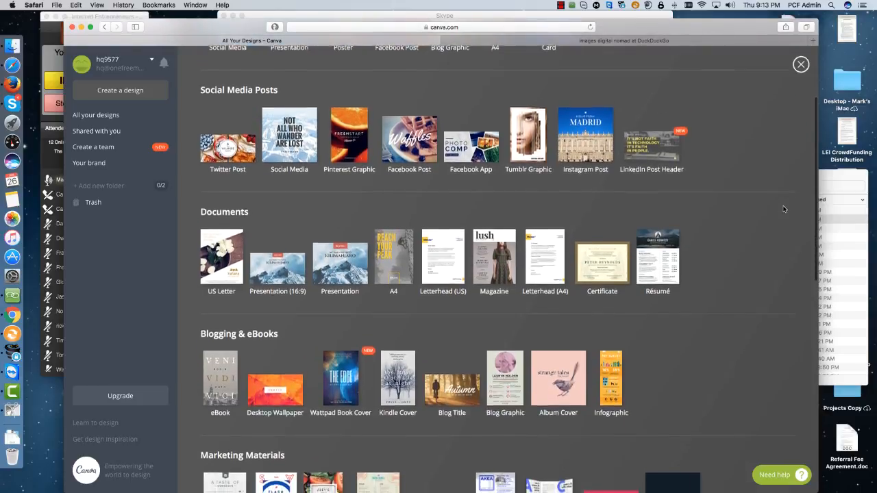
{"action": "scroll", "coordinate": [785, 210], "scroll_direction": "down", "scroll_amount": 4}
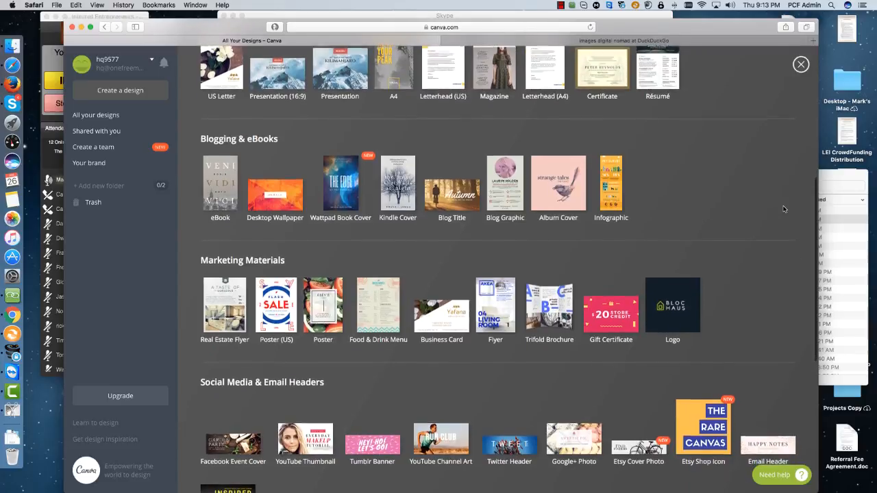
{"action": "scroll", "coordinate": [784, 209], "scroll_direction": "down", "scroll_amount": 5}
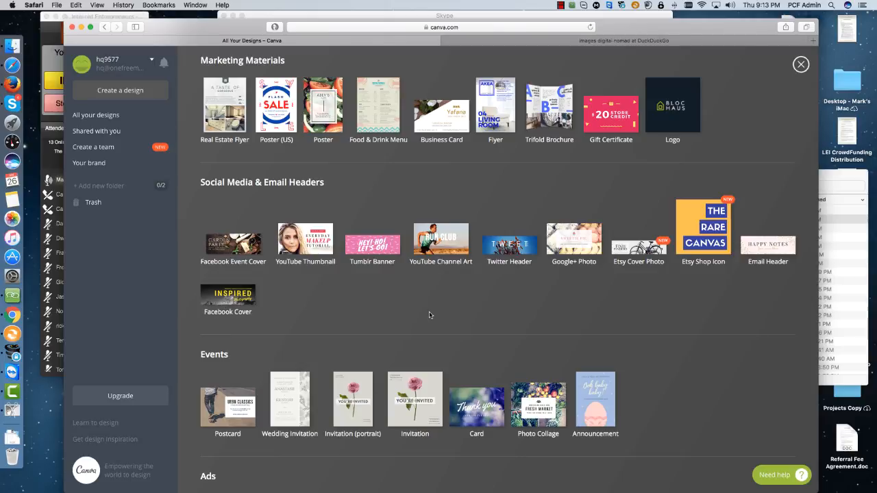
{"action": "scroll", "coordinate": [429, 315], "scroll_direction": "down", "scroll_amount": 3}
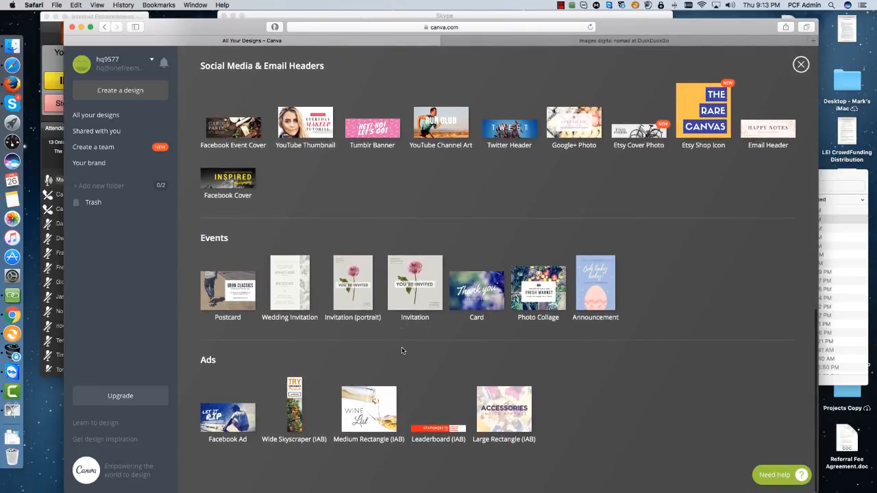
{"action": "left_click", "coordinate": [224, 421]}
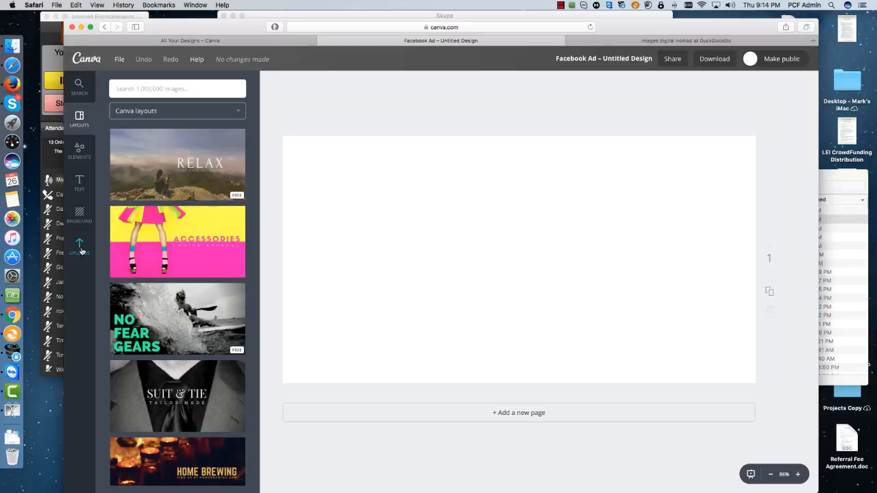
Browse the free and $1 USD background images available for the Facebook Ad design.
{"action": "left_click", "coordinate": [79, 214]}
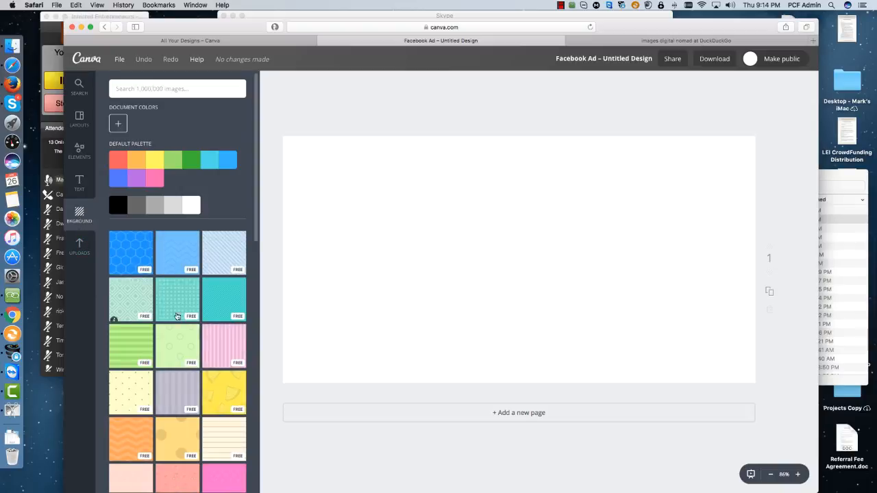
{"action": "scroll", "coordinate": [258, 312], "scroll_direction": "down", "scroll_amount": 3}
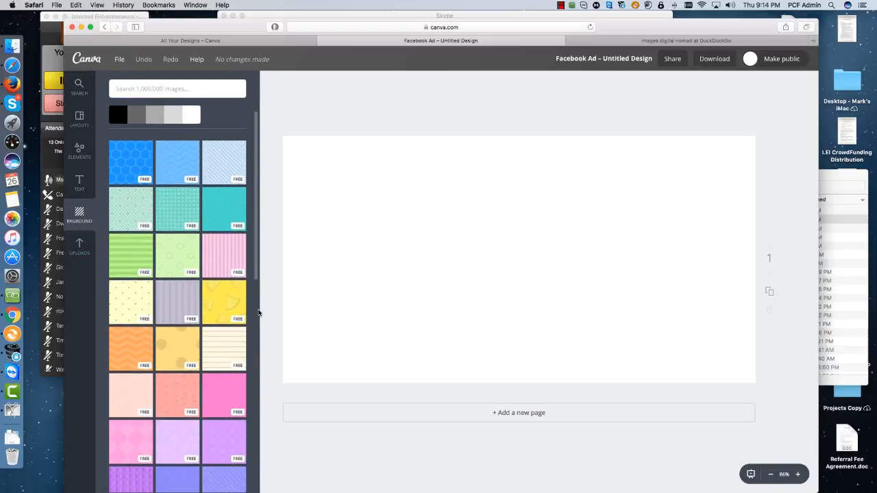
{"action": "scroll", "coordinate": [258, 312], "scroll_direction": "down", "scroll_amount": 3}
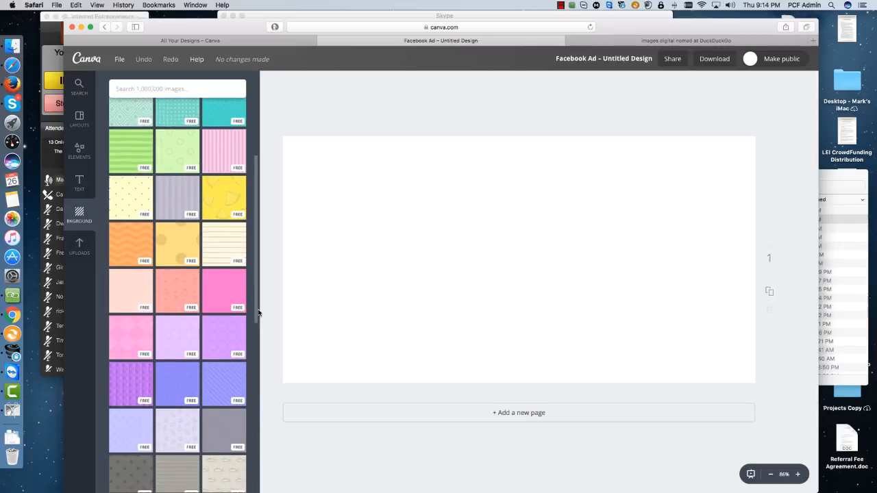
{"action": "scroll", "coordinate": [258, 312], "scroll_direction": "down", "scroll_amount": 5}
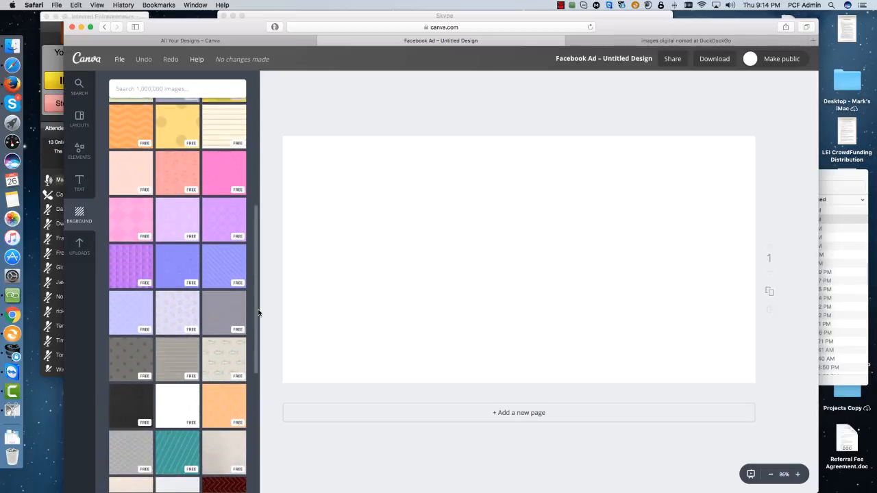
{"action": "scroll", "coordinate": [258, 313], "scroll_direction": "down", "scroll_amount": 1}
{"action": "scroll", "coordinate": [259, 313], "scroll_direction": "down", "scroll_amount": 5}
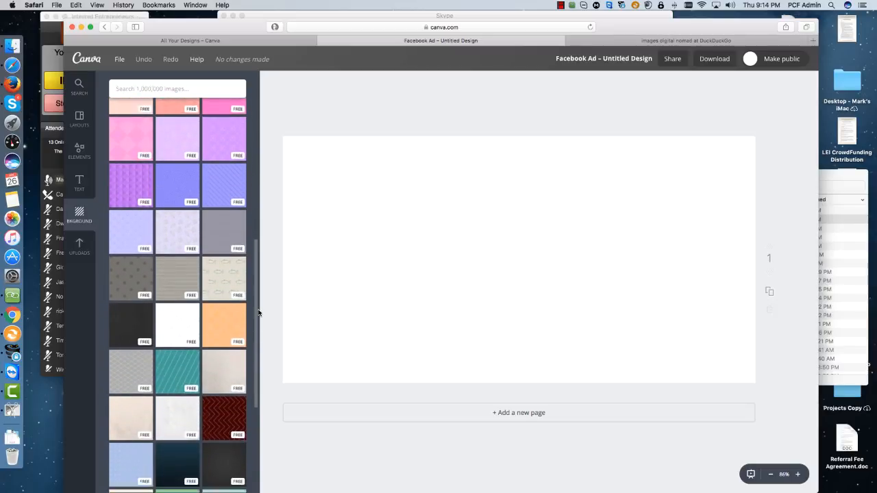
{"action": "scroll", "coordinate": [258, 312], "scroll_direction": "down", "scroll_amount": 4}
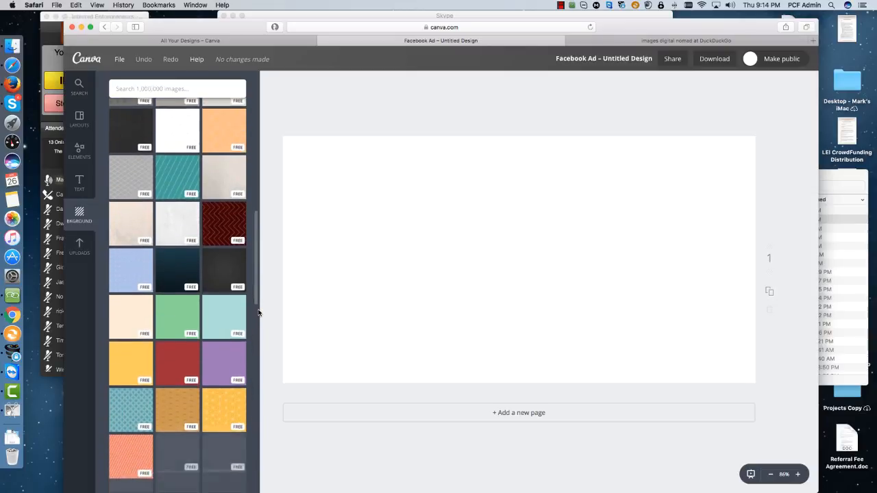
{"action": "scroll", "coordinate": [258, 313], "scroll_direction": "down", "scroll_amount": 3}
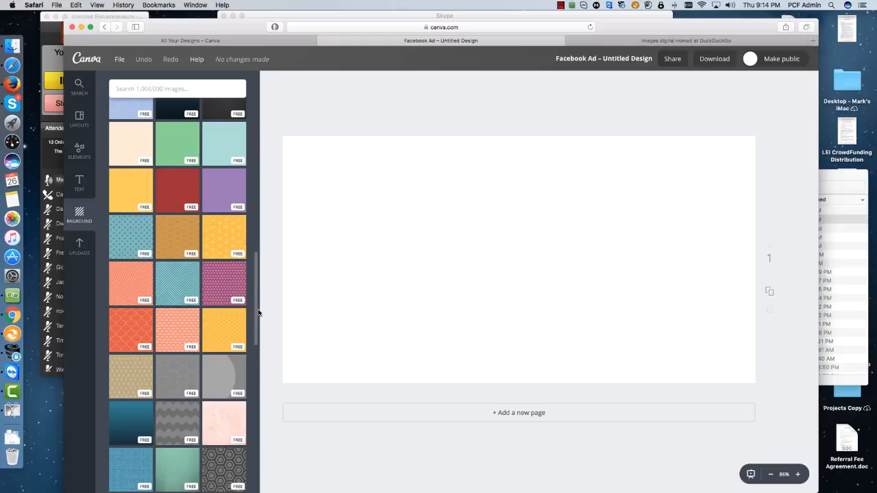
{"action": "scroll", "coordinate": [258, 312], "scroll_direction": "down", "scroll_amount": 10}
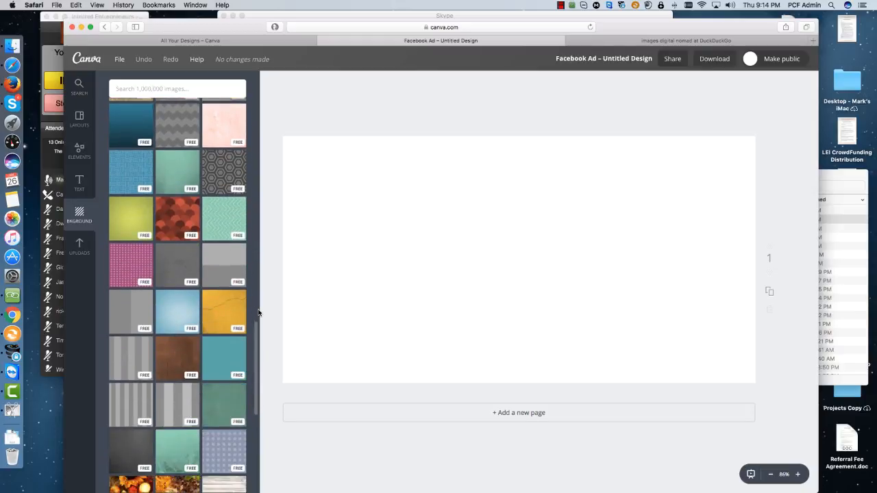
{"action": "scroll", "coordinate": [258, 312], "scroll_direction": "down", "scroll_amount": 4}
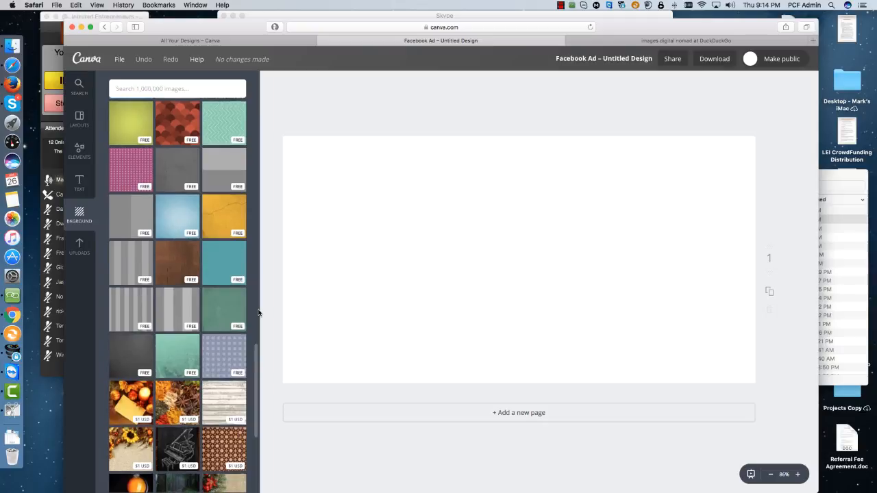
{"action": "scroll", "coordinate": [258, 312], "scroll_direction": "down", "scroll_amount": 4}
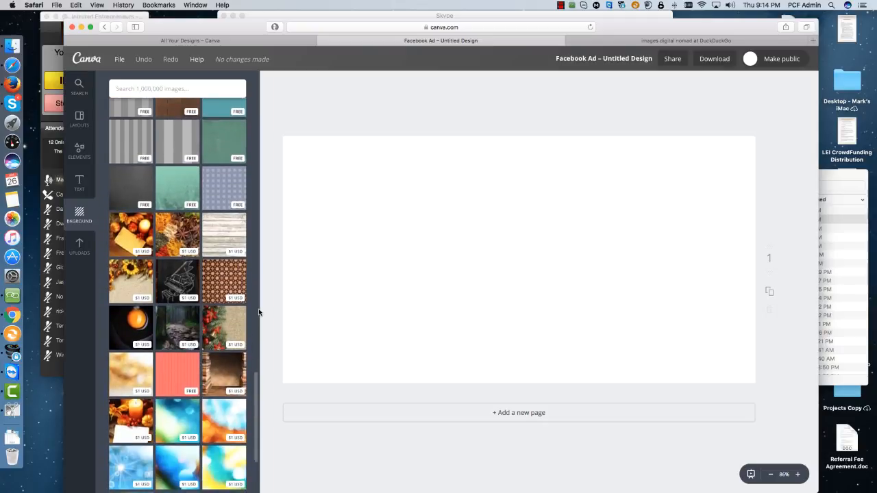
{"action": "scroll", "coordinate": [258, 312], "scroll_direction": "down", "scroll_amount": 2}
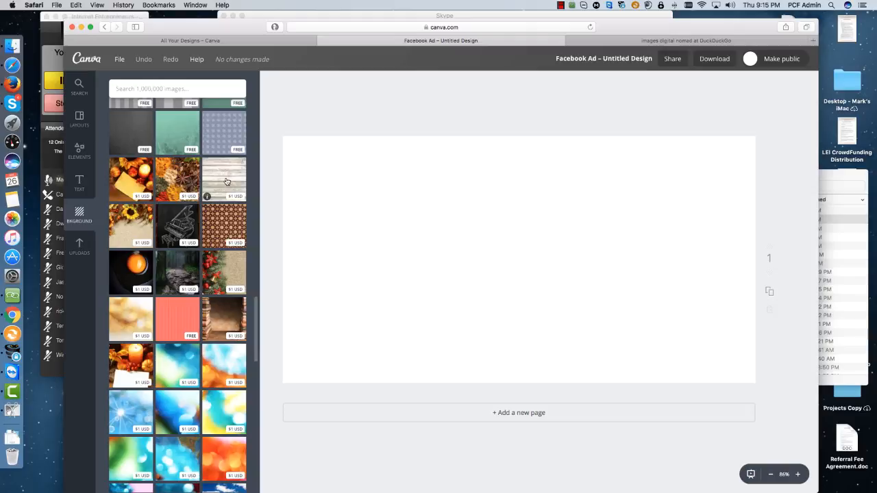
{"action": "scroll", "coordinate": [226, 181], "scroll_direction": "down", "scroll_amount": 5}
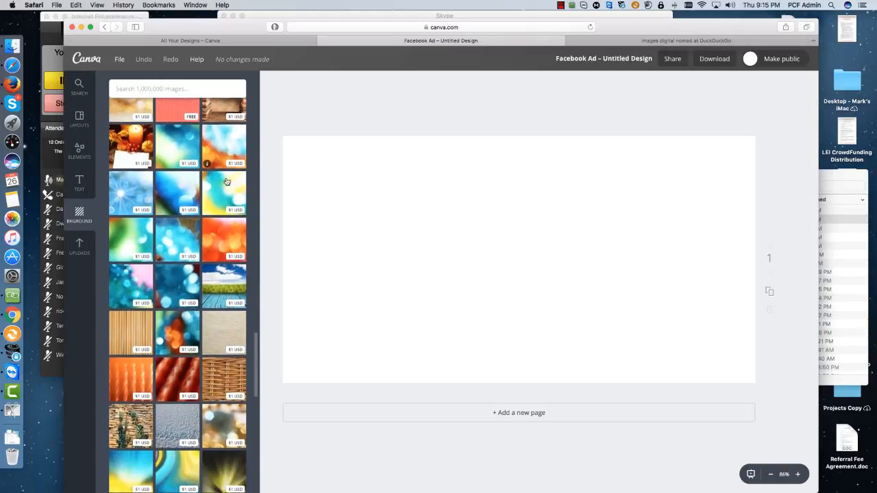
{"action": "scroll", "coordinate": [227, 180], "scroll_direction": "down", "scroll_amount": 4}
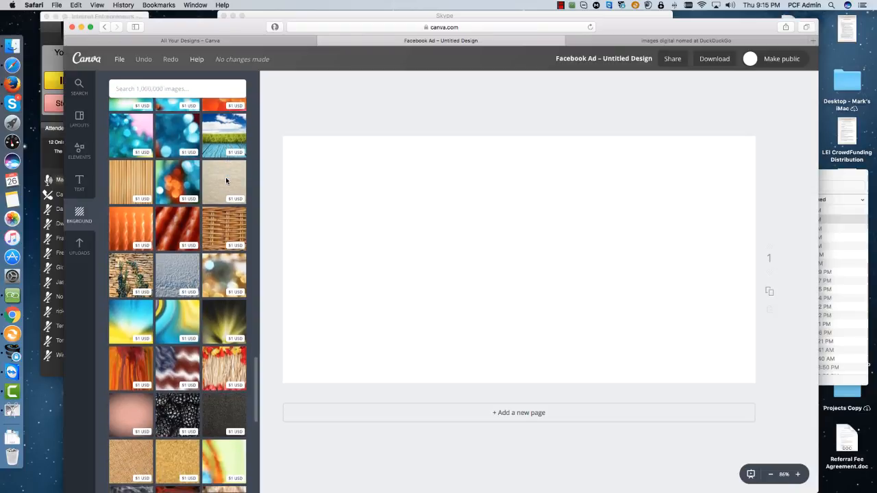
{"action": "scroll", "coordinate": [227, 181], "scroll_direction": "down", "scroll_amount": 4}
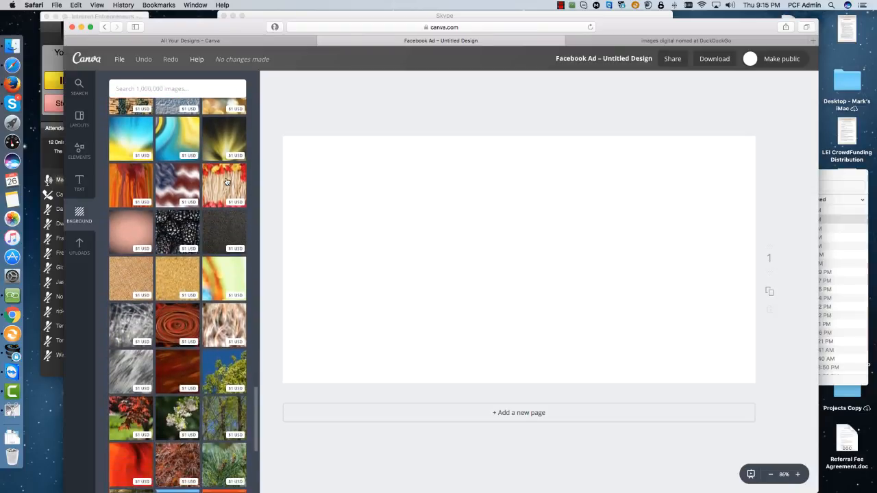
{"action": "scroll", "coordinate": [226, 180], "scroll_direction": "down", "scroll_amount": 1}
{"action": "scroll", "coordinate": [227, 181], "scroll_direction": "up", "scroll_amount": 1}
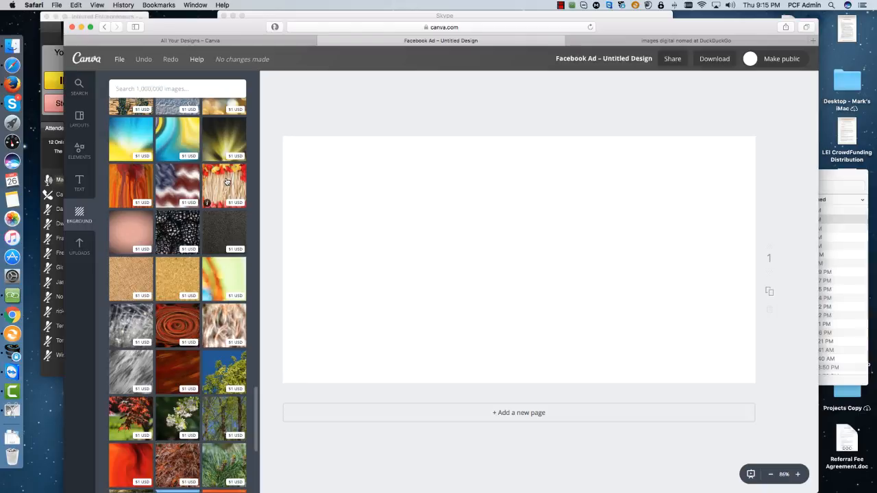
{"action": "scroll", "coordinate": [227, 181], "scroll_direction": "up", "scroll_amount": 3}
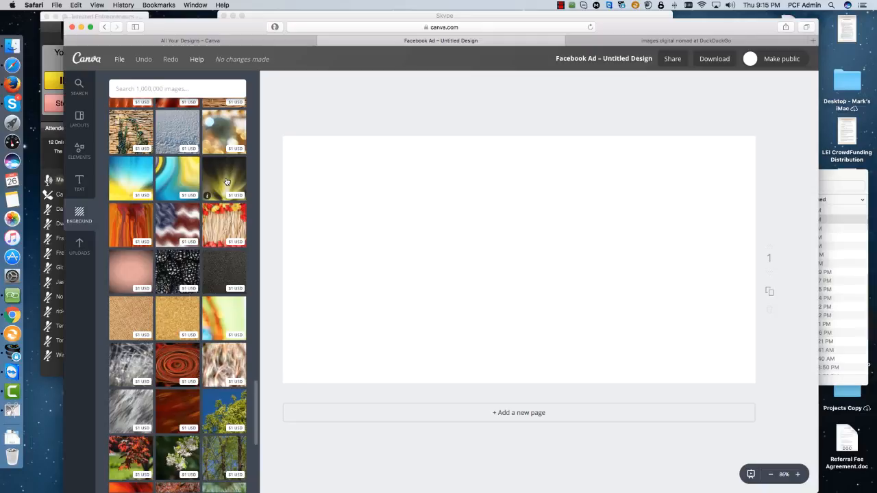
Look through the remaining $1 USD background images down to the end of the list.
{"action": "scroll", "coordinate": [226, 180], "scroll_direction": "down", "scroll_amount": 5}
{"action": "scroll", "coordinate": [227, 181], "scroll_direction": "down", "scroll_amount": 1}
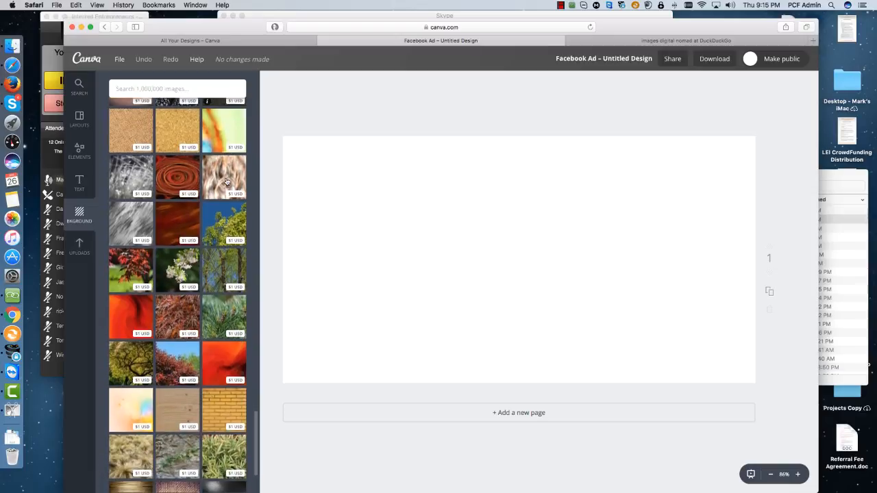
{"action": "scroll", "coordinate": [227, 181], "scroll_direction": "down", "scroll_amount": 1}
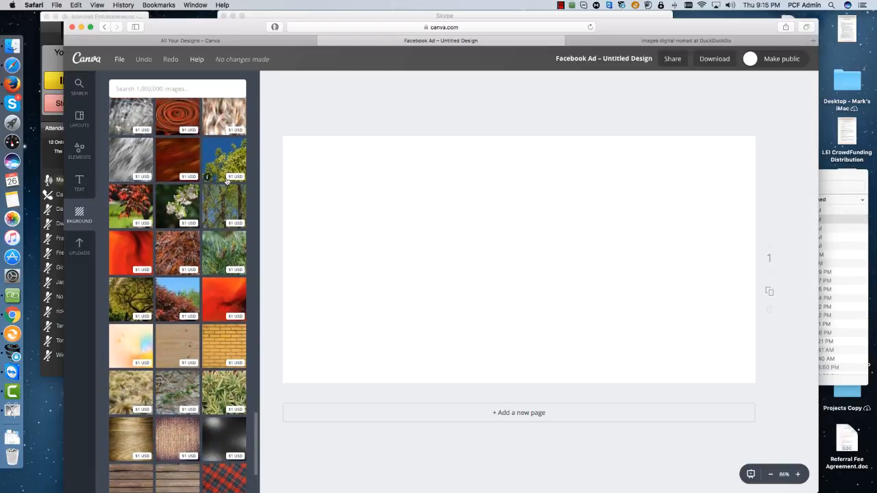
{"action": "scroll", "coordinate": [227, 182], "scroll_direction": "down", "scroll_amount": 5}
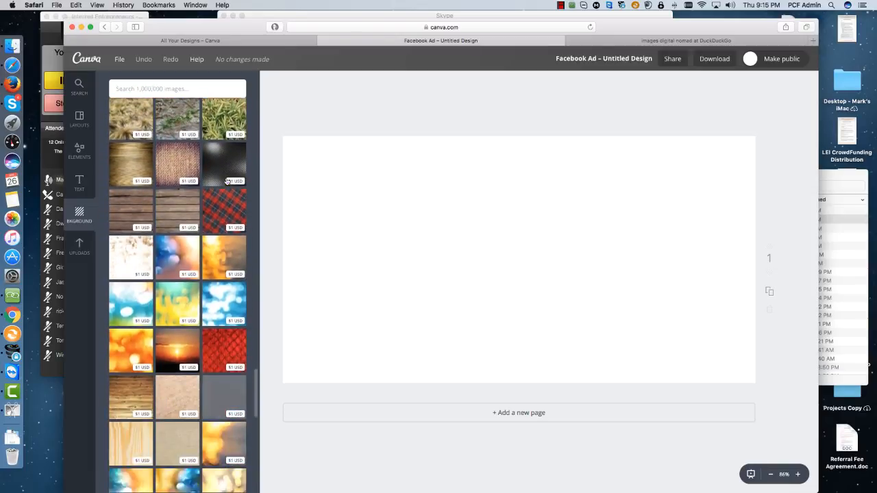
{"action": "scroll", "coordinate": [227, 182], "scroll_direction": "down", "scroll_amount": 4}
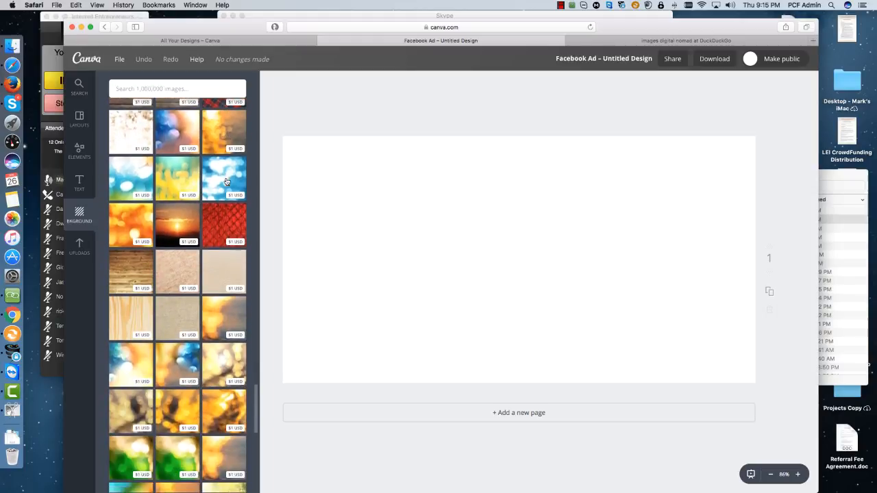
{"action": "scroll", "coordinate": [227, 182], "scroll_direction": "down", "scroll_amount": 3}
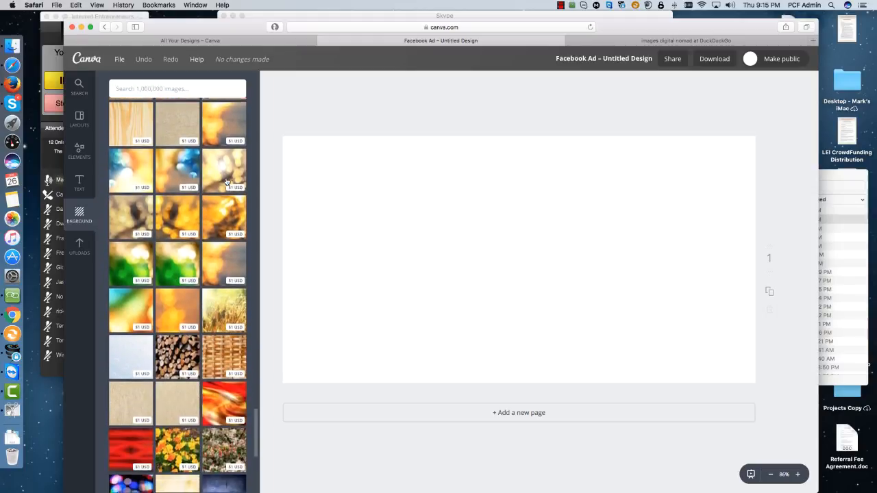
{"action": "scroll", "coordinate": [227, 182], "scroll_direction": "down", "scroll_amount": 2}
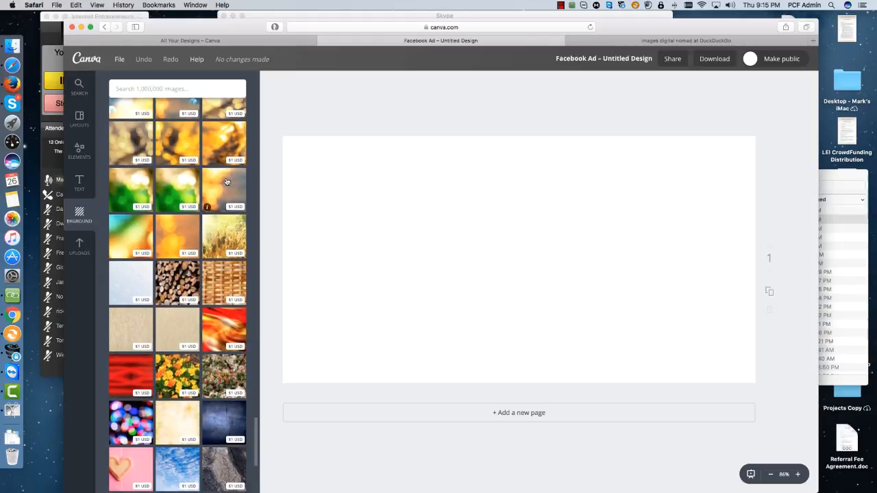
{"action": "scroll", "coordinate": [227, 181], "scroll_direction": "down", "scroll_amount": 3}
{"action": "scroll", "coordinate": [227, 181], "scroll_direction": "down", "scroll_amount": 1}
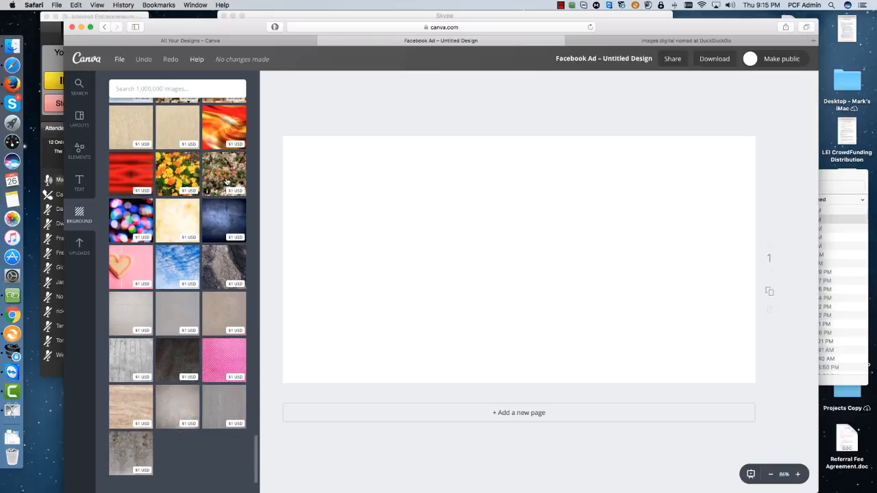
{"action": "scroll", "coordinate": [227, 181], "scroll_direction": "down", "scroll_amount": 10}
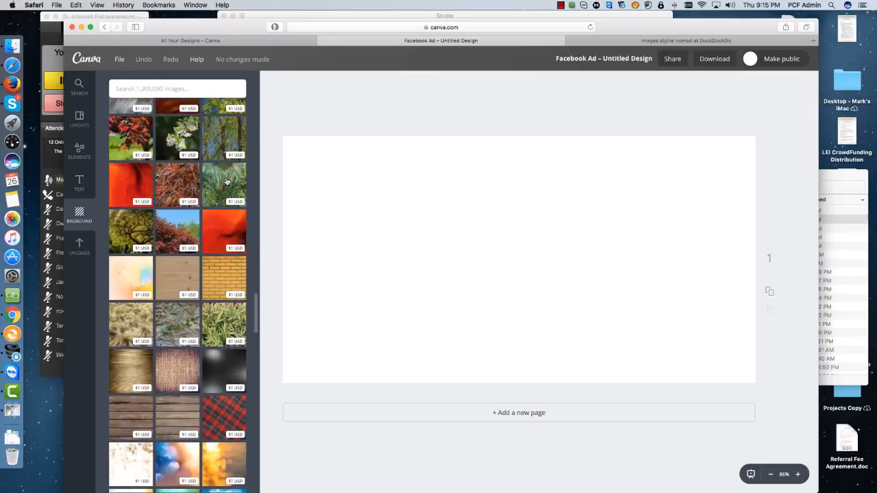
Return to the free backgrounds and apply the mint green zigzag pattern to the design.
{"action": "scroll", "coordinate": [227, 182], "scroll_direction": "up", "scroll_amount": 12}
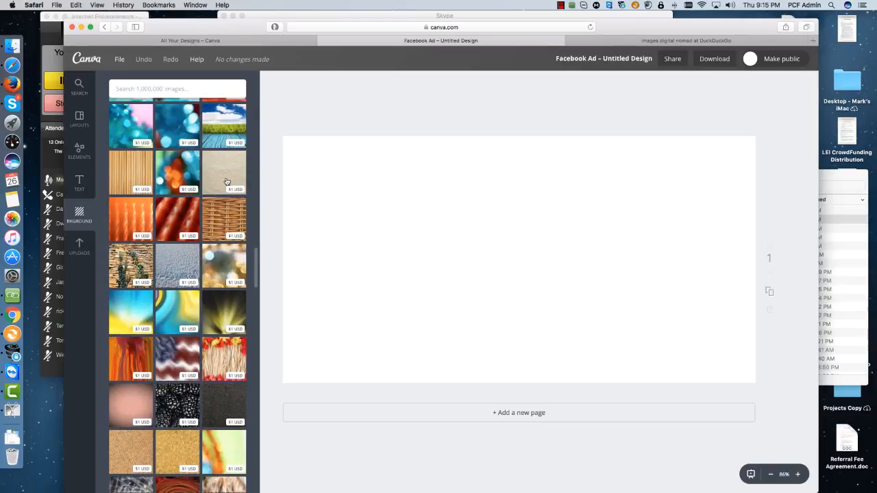
{"action": "scroll", "coordinate": [227, 181], "scroll_direction": "up", "scroll_amount": 12}
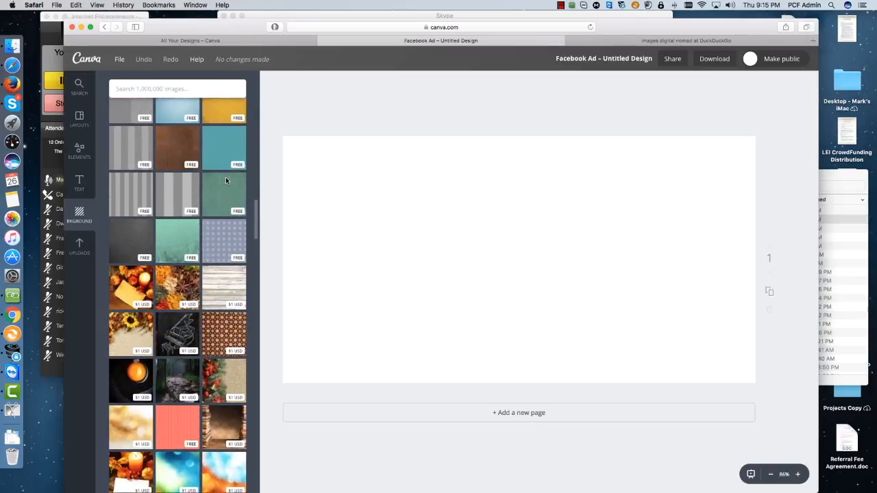
{"action": "scroll", "coordinate": [225, 181], "scroll_direction": "up", "scroll_amount": 4}
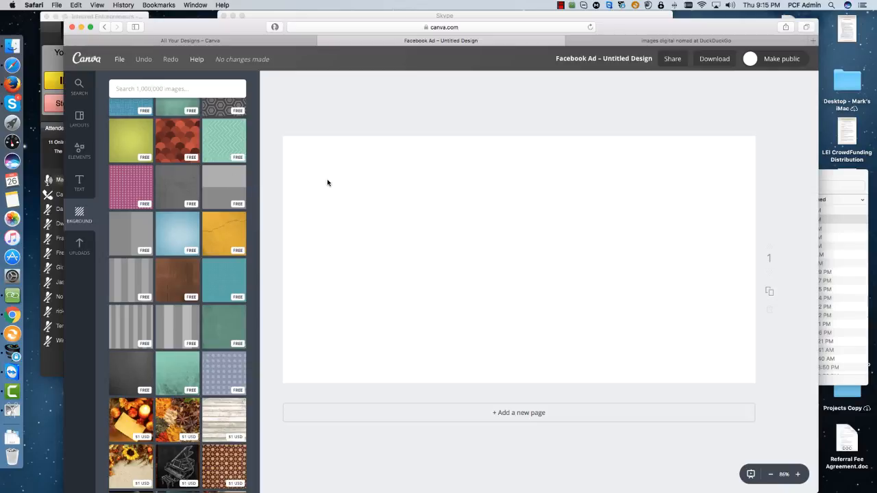
{"action": "left_click", "coordinate": [220, 141]}
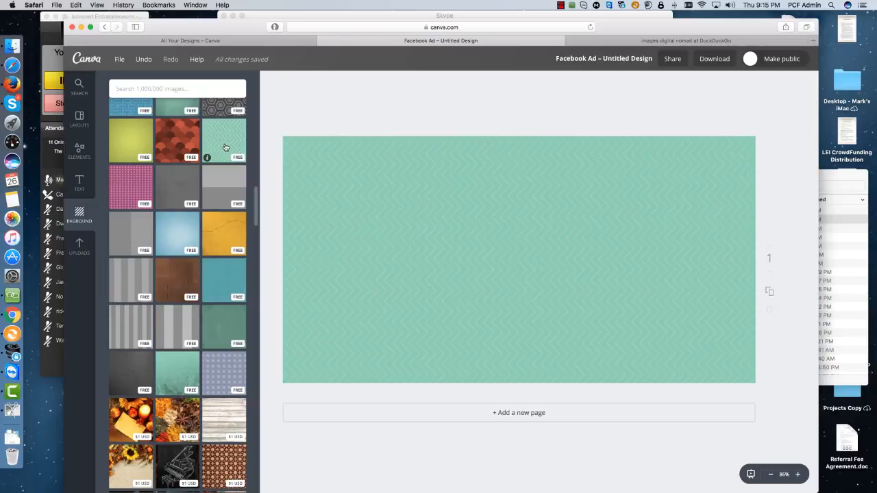
Add the yellow-to-green line chart from the Charts elements to the design.
{"action": "left_click", "coordinate": [80, 152]}
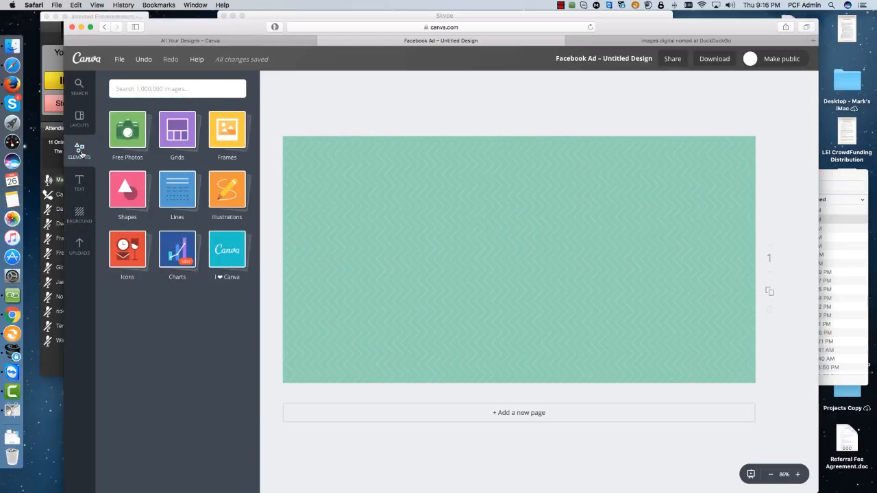
{"action": "left_click", "coordinate": [176, 251]}
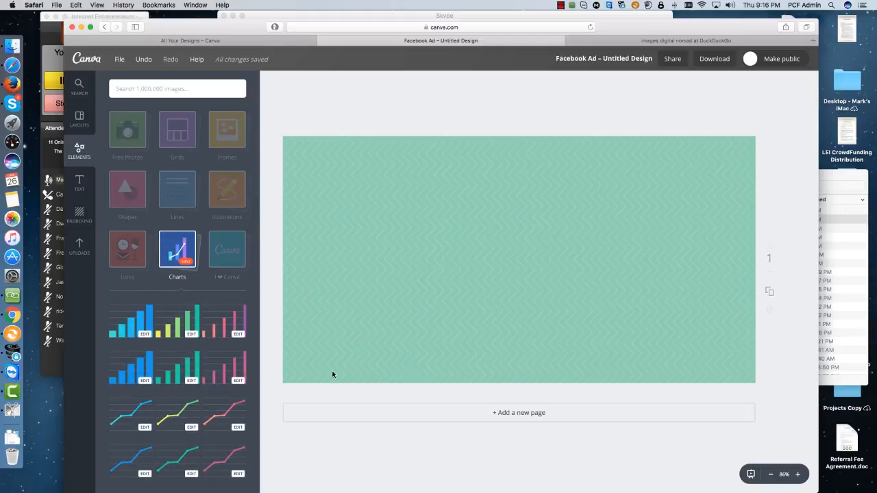
{"action": "left_click", "coordinate": [180, 414]}
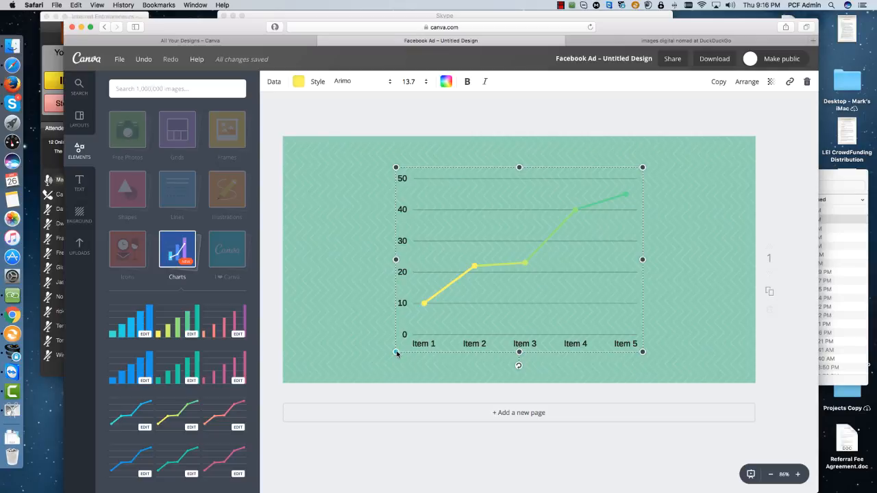
{"action": "left_click_drag", "start_coordinate": [396, 354], "coordinate": [397, 352]}
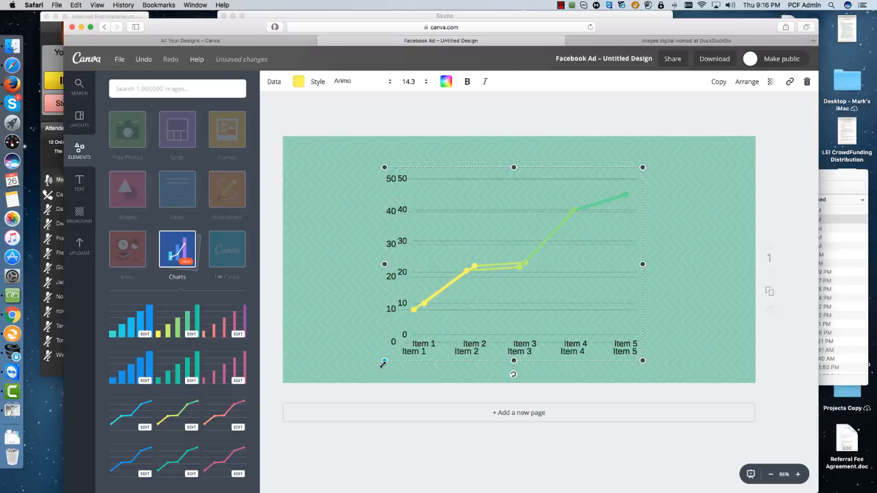
{"action": "left_click_drag", "start_coordinate": [383, 365], "coordinate": [380, 366]}
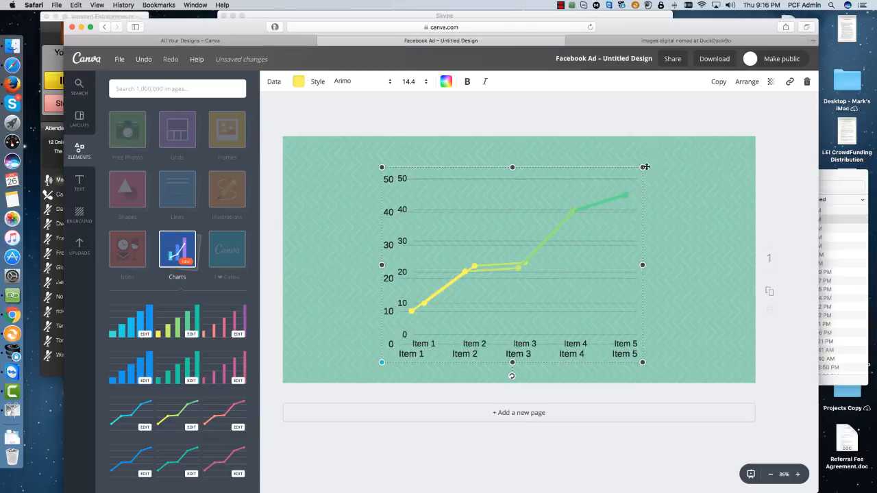
{"action": "left_click_drag", "start_coordinate": [645, 167], "coordinate": [643, 167]}
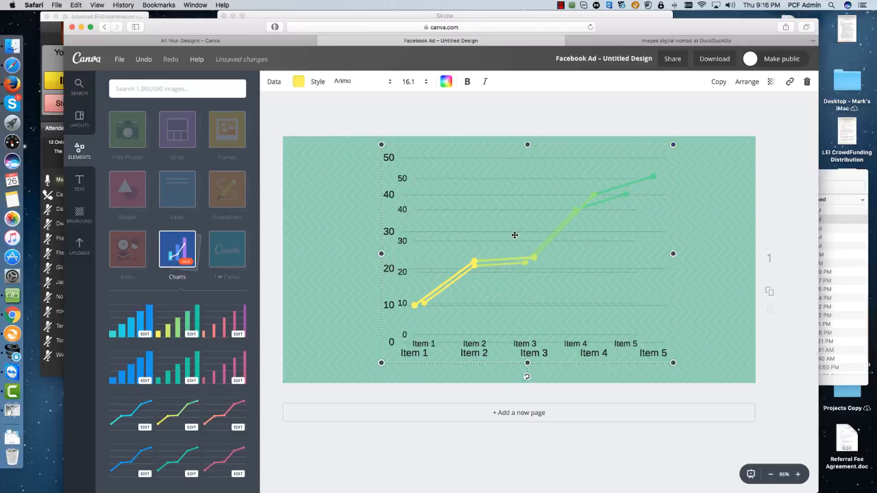
{"action": "key", "text": "Delete"}
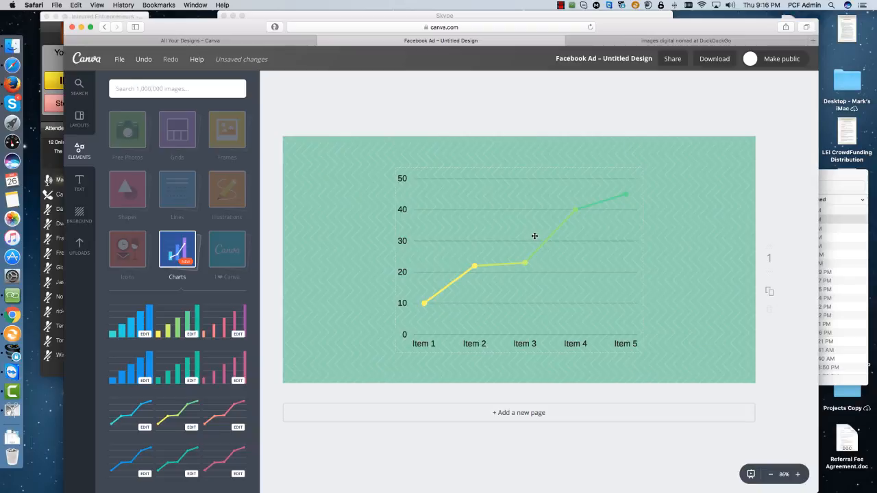
Shrink the line chart and position it on the right side of the green background.
{"action": "left_click", "coordinate": [357, 204]}
{"action": "left_click", "coordinate": [446, 199]}
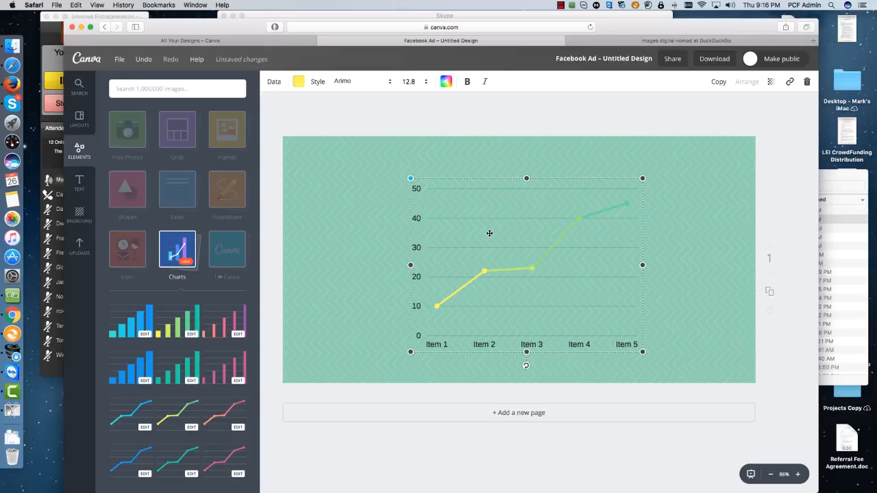
{"action": "left_click_drag", "start_coordinate": [395, 167], "coordinate": [519, 242]}
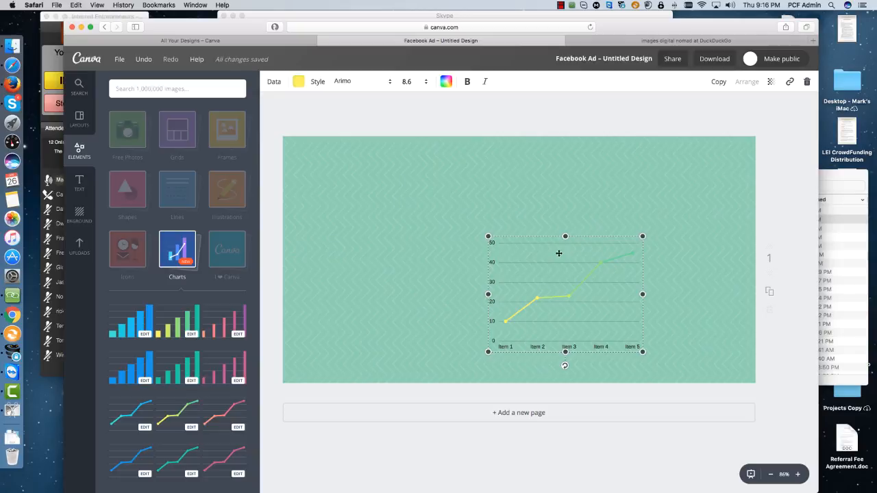
{"action": "left_click_drag", "start_coordinate": [642, 237], "coordinate": [686, 224]}
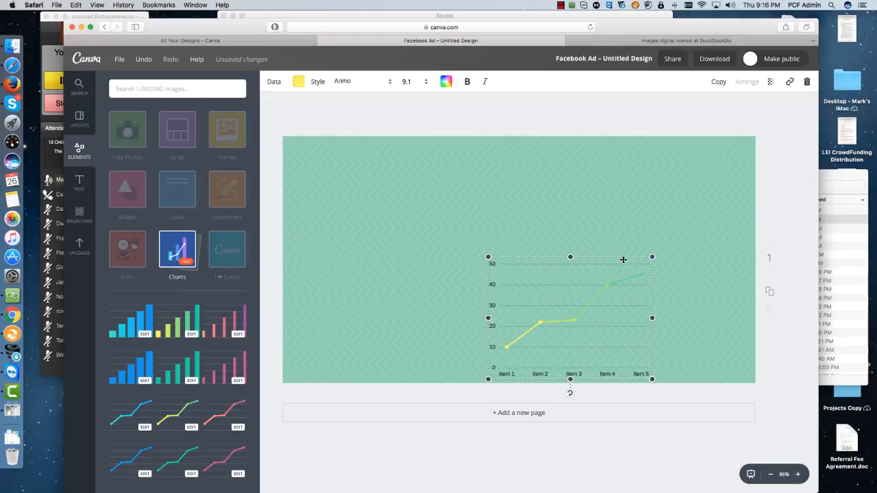
{"action": "left_click_drag", "start_coordinate": [584, 306], "coordinate": [643, 256]}
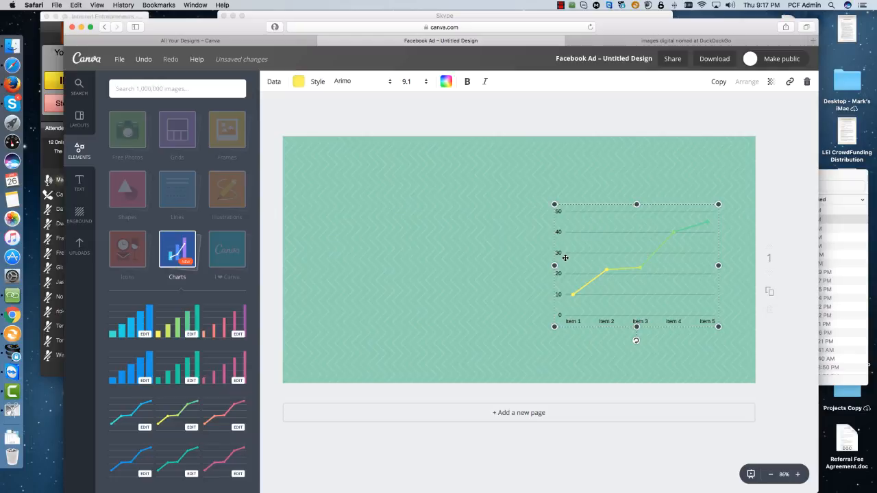
Add the free "EXHIBITION ON NOW" text layout and move it to the upper left of the design, beside the chart.
{"action": "left_click", "coordinate": [79, 183]}
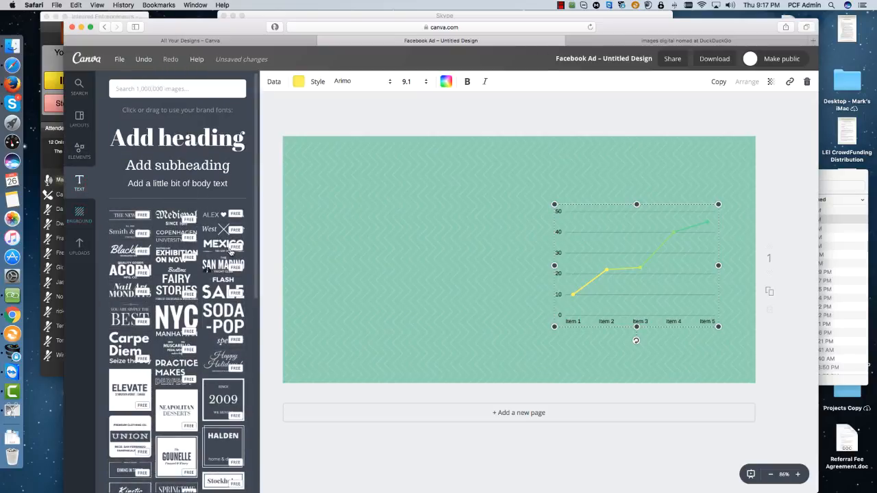
{"action": "scroll", "coordinate": [216, 245], "scroll_direction": "down", "scroll_amount": 3}
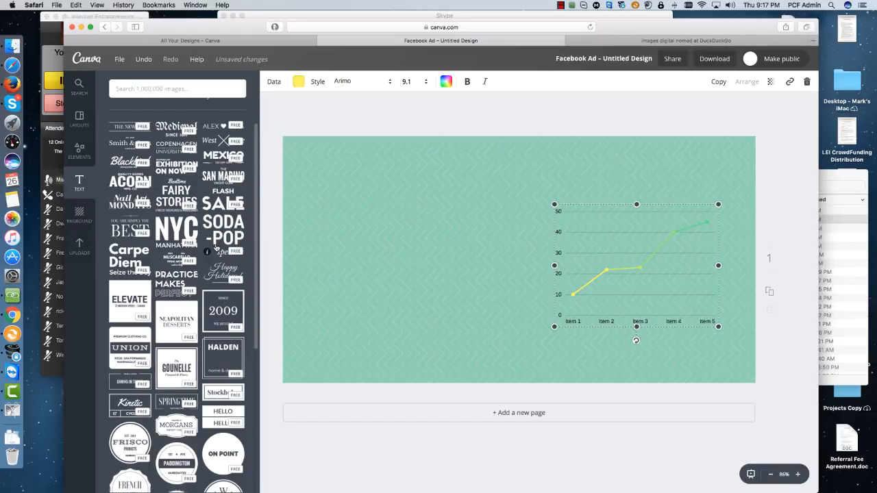
{"action": "scroll", "coordinate": [217, 245], "scroll_direction": "up", "scroll_amount": 3}
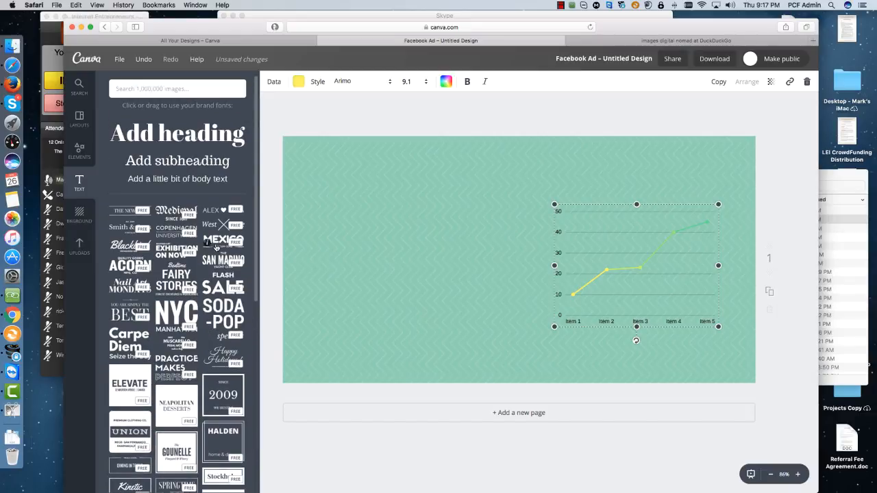
{"action": "scroll", "coordinate": [215, 248], "scroll_direction": "down", "scroll_amount": 2}
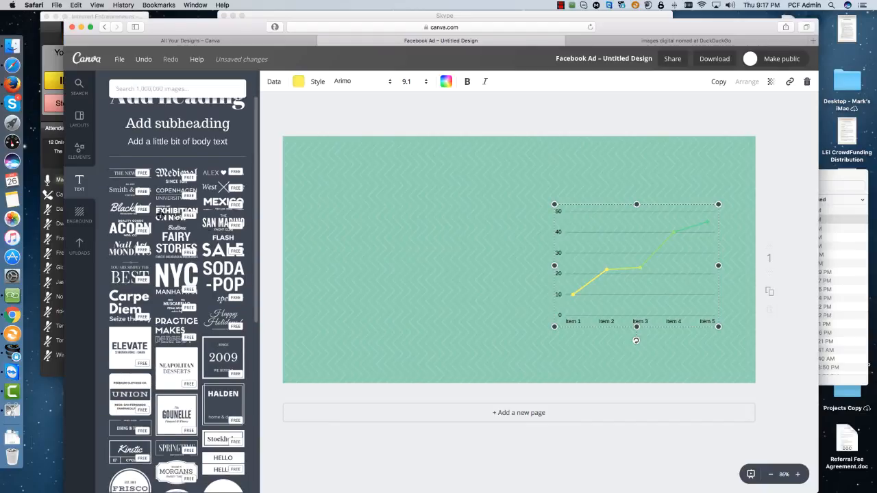
{"action": "key", "text": "Escape"}
{"action": "left_click", "coordinate": [171, 214]}
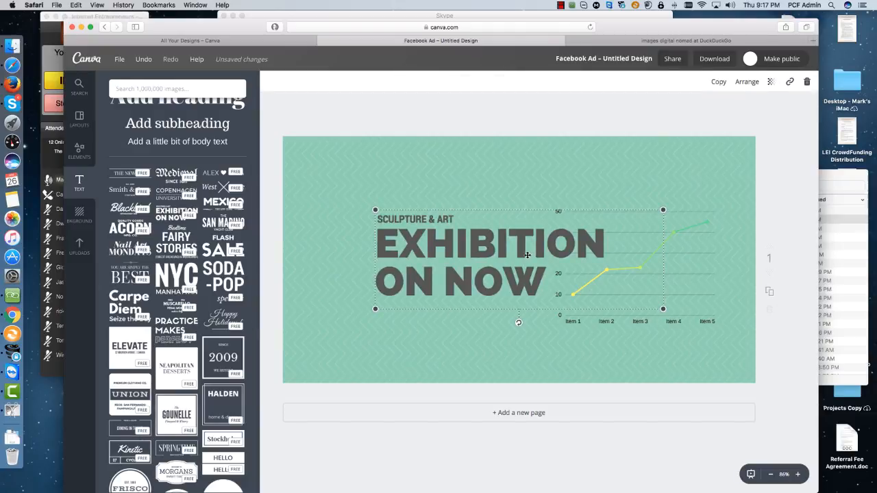
{"action": "left_click_drag", "start_coordinate": [527, 255], "coordinate": [455, 216]}
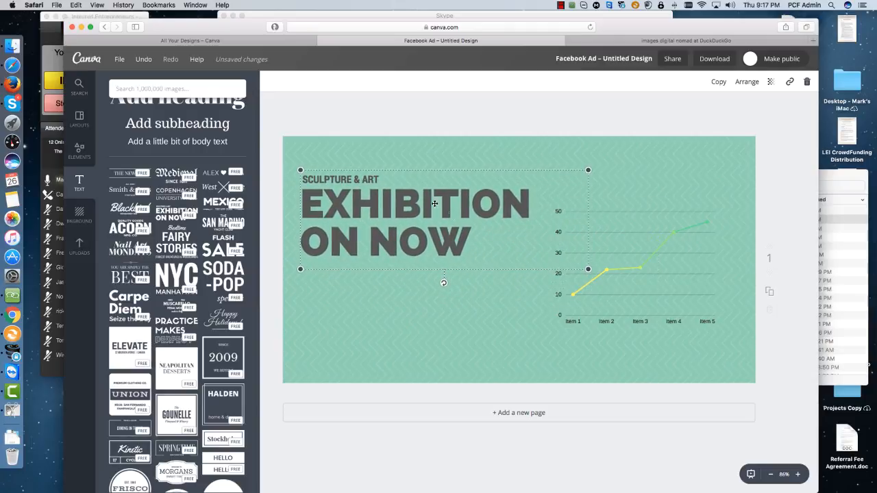
Clear the "SCULPTURE & ART" line and replace "EXHIBITION" with "Watch You".
{"action": "double_click", "coordinate": [385, 180]}
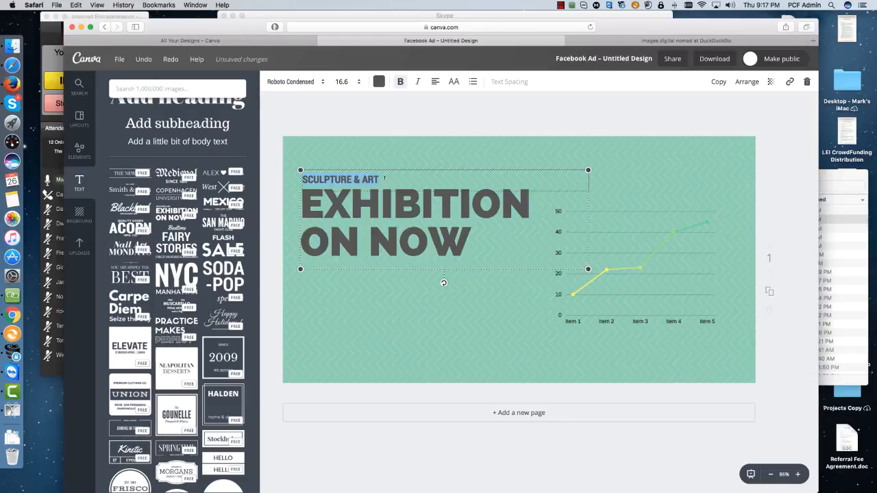
{"action": "key", "text": "BackSpace"}
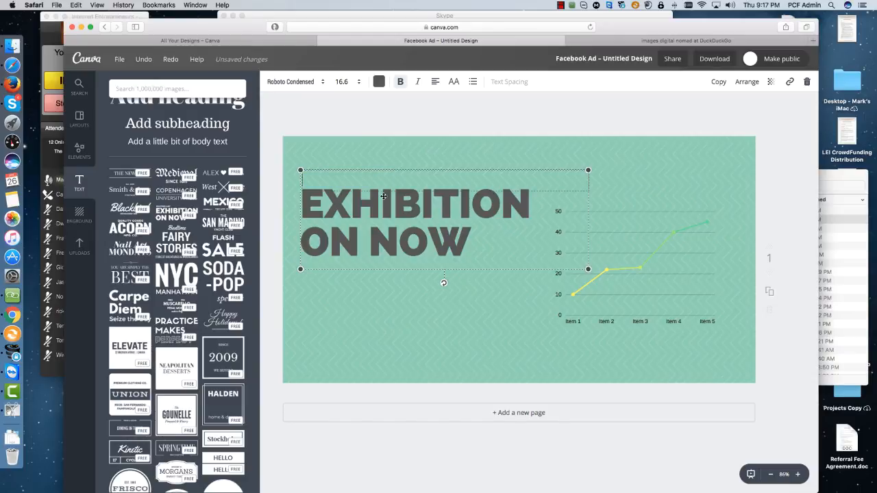
{"action": "double_click", "coordinate": [337, 204]}
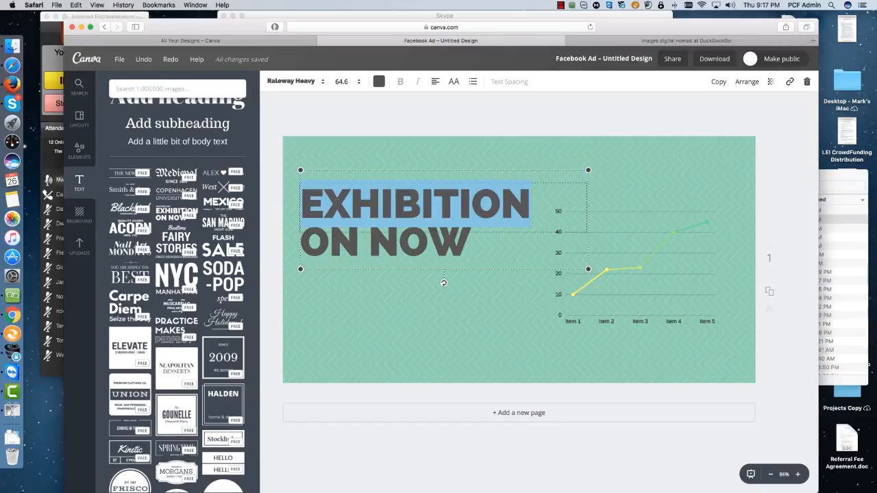
{"action": "type", "text": "Watch"}
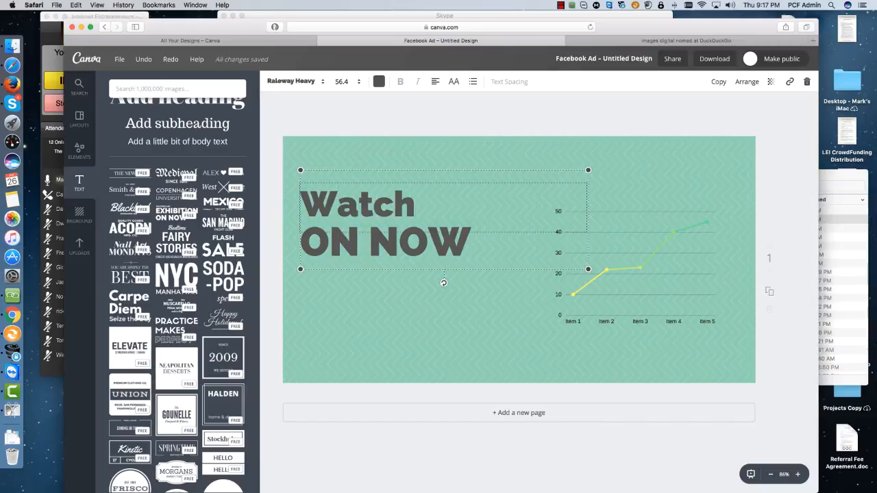
{"action": "type", "text": " You"}
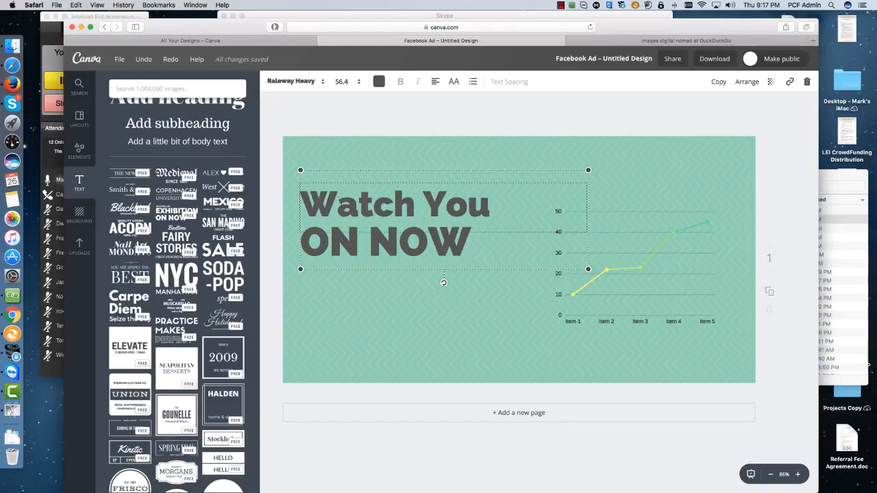
Replace the "ON NOW" line with "Profits Grow!" and correct the headline's first line to "Watch Your".
{"action": "triple_click", "coordinate": [349, 248]}
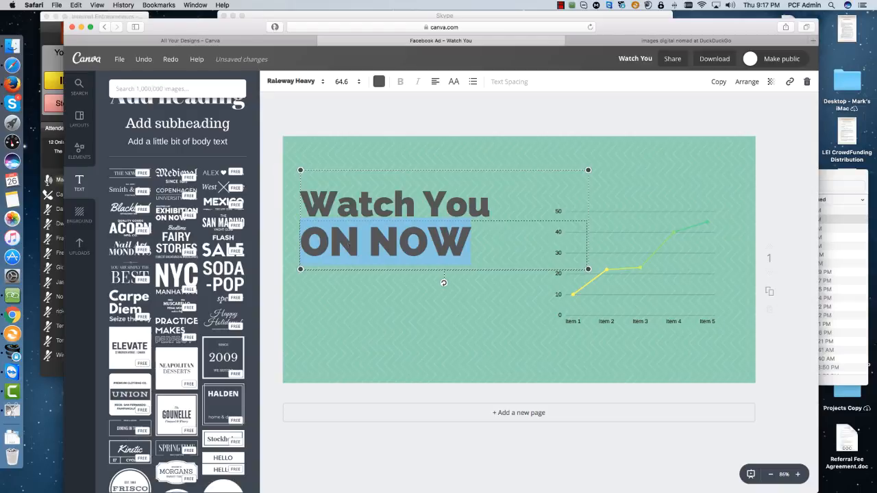
{"action": "type", "text": "Profits"}
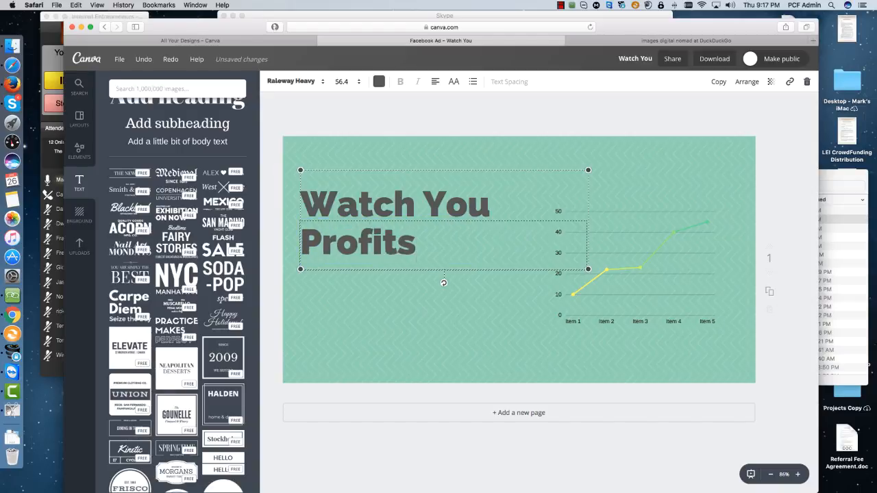
{"action": "type", "text": " Grow"}
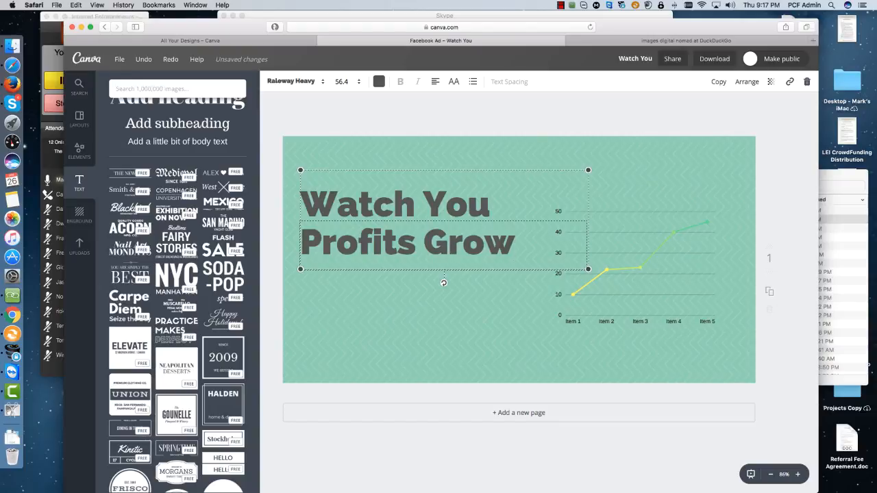
{"action": "type", "text": "!"}
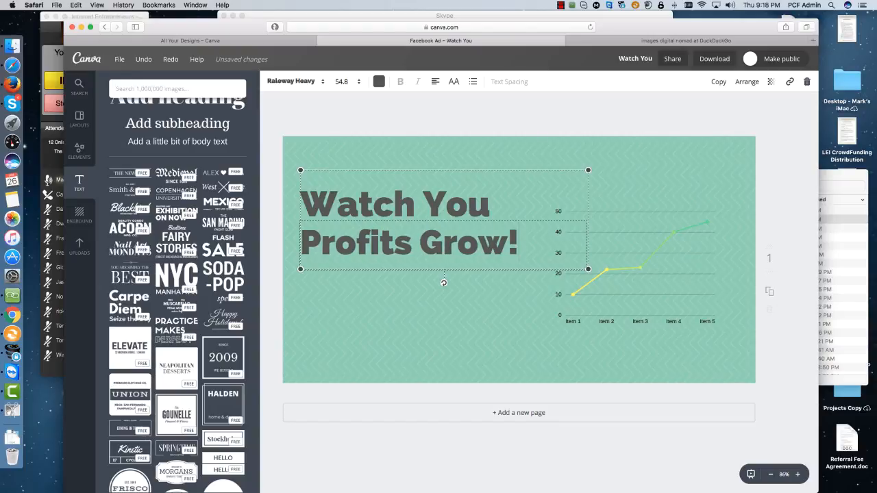
{"action": "triple_click", "coordinate": [493, 204]}
{"action": "type", "text": "r"}
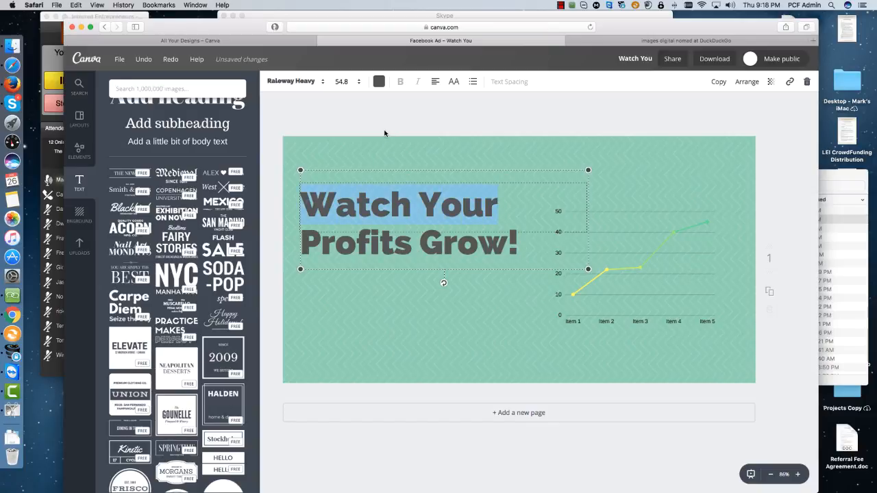
Colour both headline lines, "Watch Your" and "Profits Grow!", with the dark green from the default palette.
{"action": "left_click", "coordinate": [379, 82]}
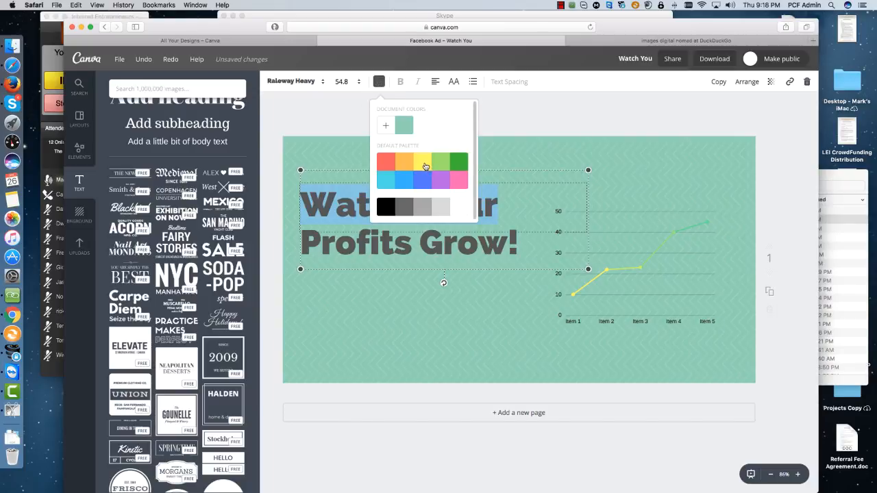
{"action": "left_click", "coordinate": [460, 164]}
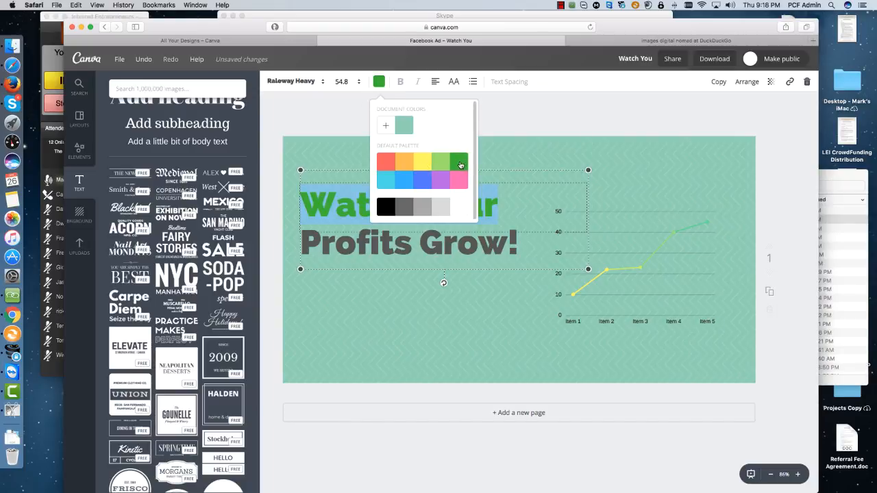
{"action": "triple_click", "coordinate": [481, 253]}
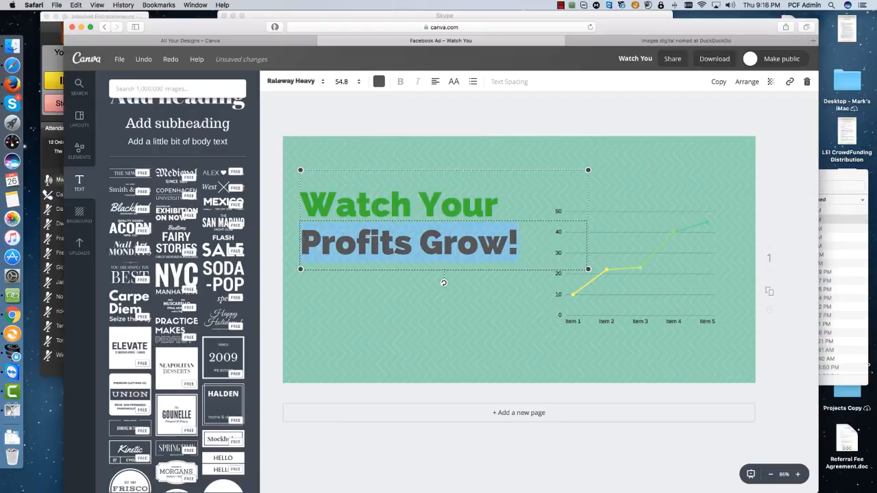
{"action": "left_click", "coordinate": [379, 81]}
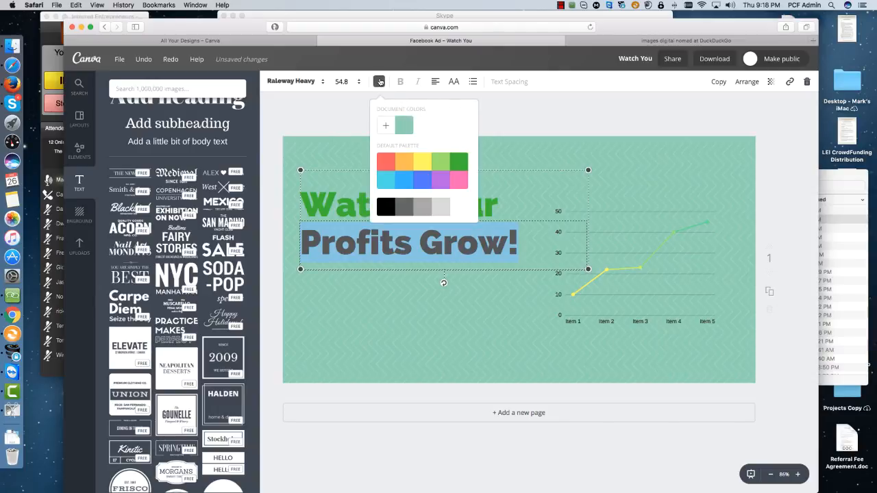
{"action": "left_click", "coordinate": [459, 162]}
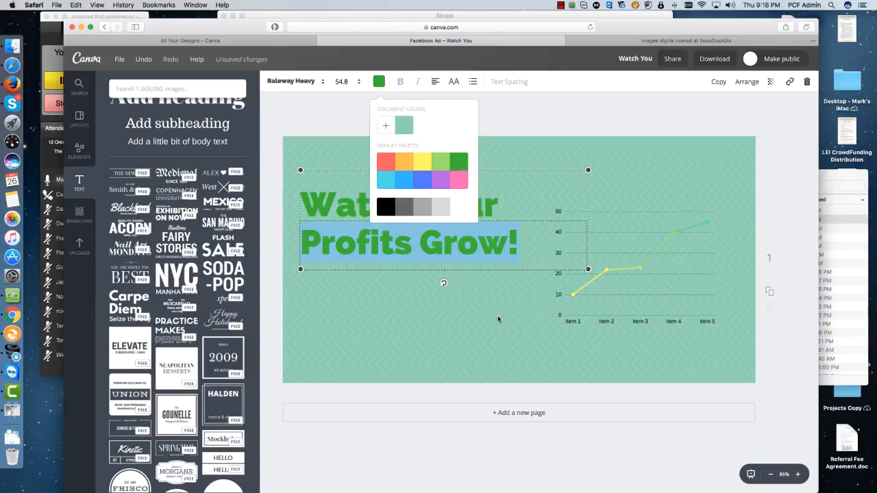
{"action": "left_click", "coordinate": [497, 315]}
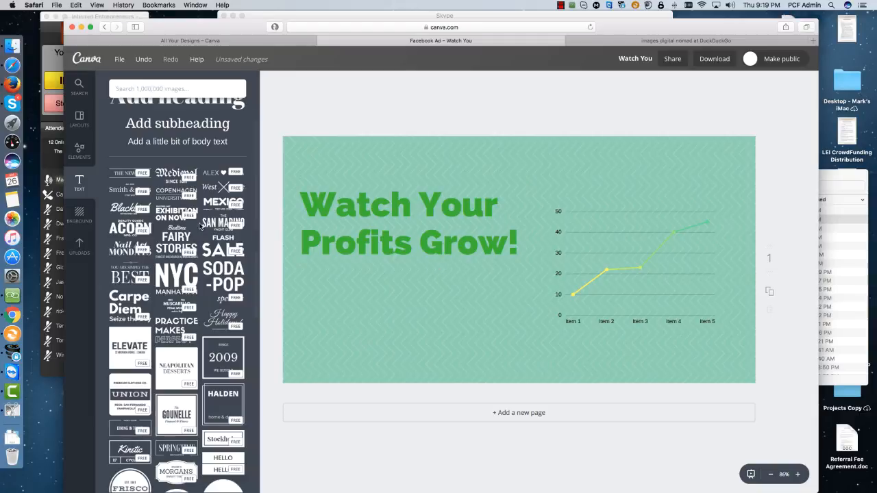
Try the free light blue, brown wood and magenta dotted backgrounds on the design.
{"action": "left_click", "coordinate": [78, 214]}
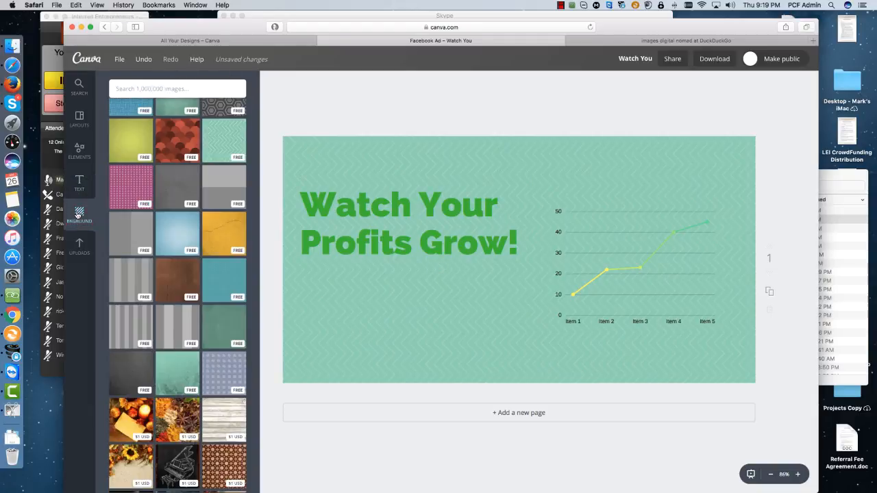
{"action": "left_click", "coordinate": [180, 234]}
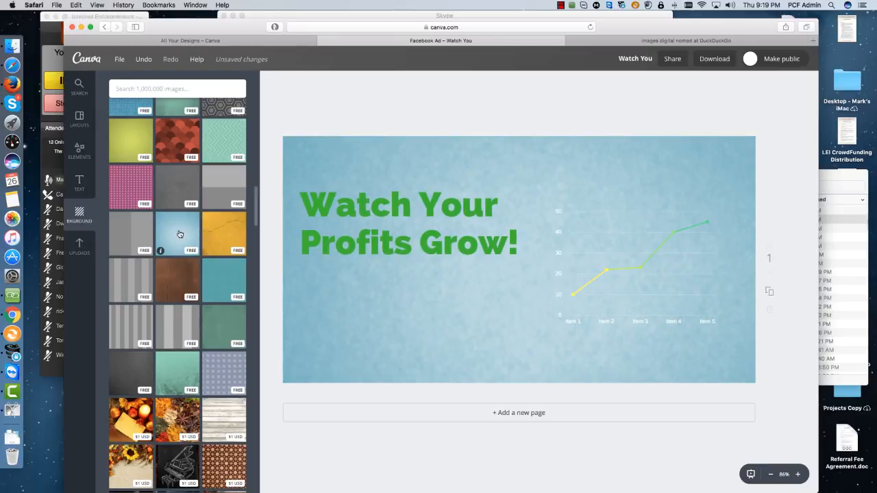
{"action": "left_click", "coordinate": [181, 283]}
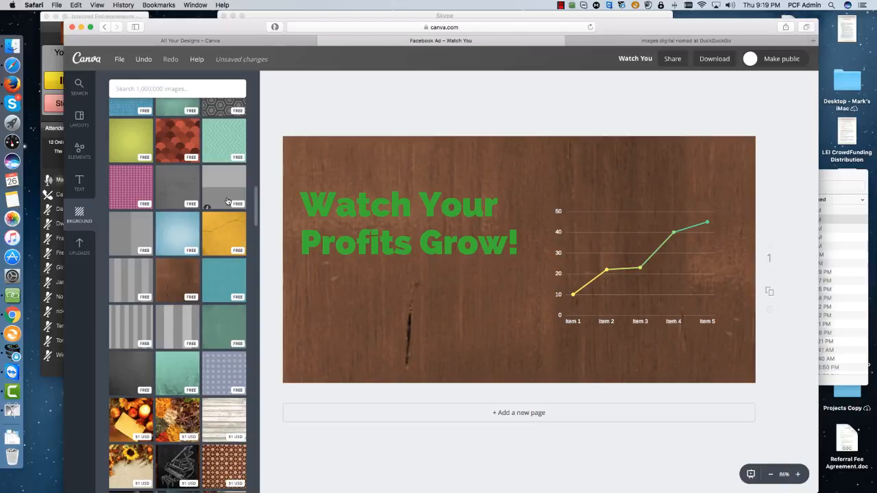
{"action": "left_click", "coordinate": [131, 185]}
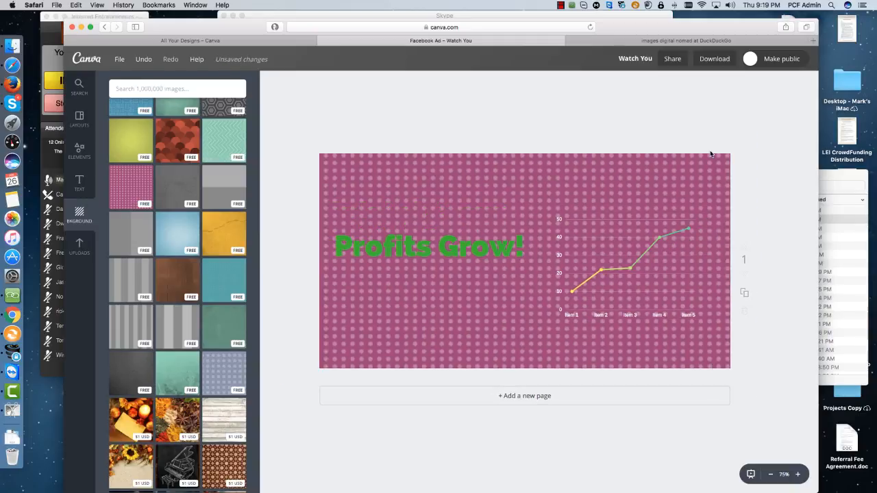
Clear the page by deleting the magenta dotted background, the headline text and the line chart.
{"action": "left_click", "coordinate": [697, 175]}
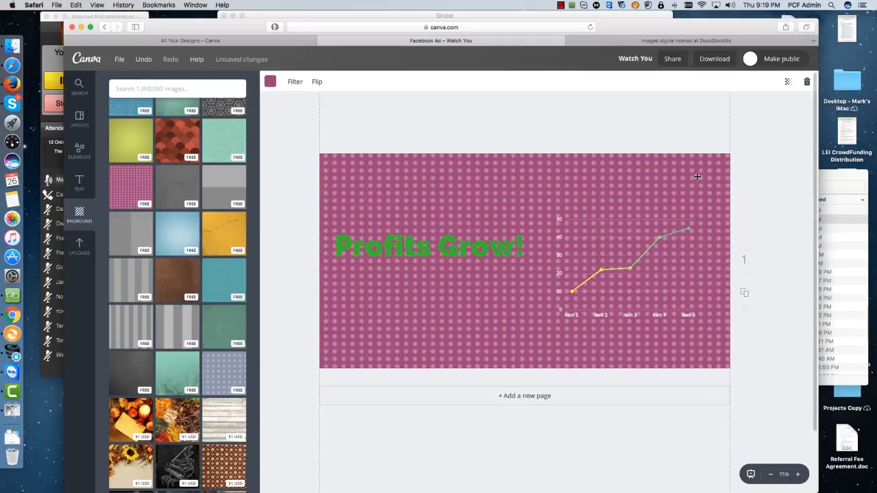
{"action": "left_click", "coordinate": [806, 82]}
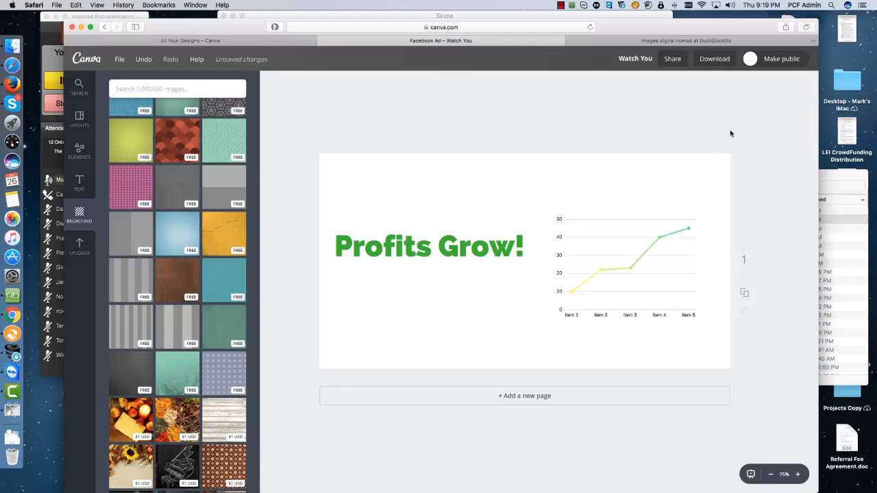
{"action": "left_click", "coordinate": [496, 247]}
{"action": "left_click", "coordinate": [807, 82]}
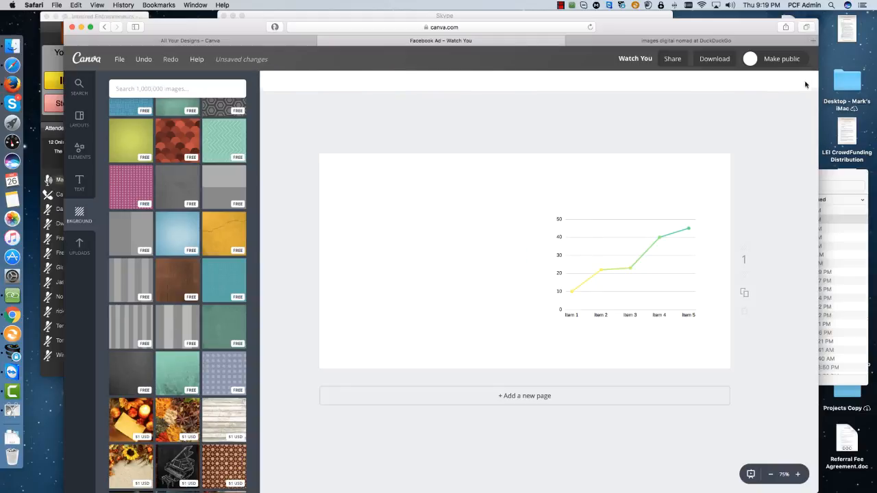
{"action": "left_click", "coordinate": [650, 239]}
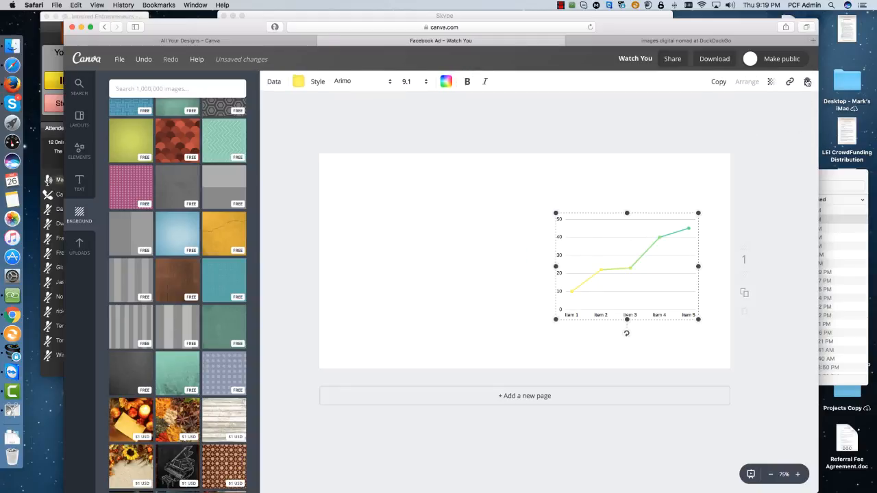
{"action": "left_click", "coordinate": [807, 82]}
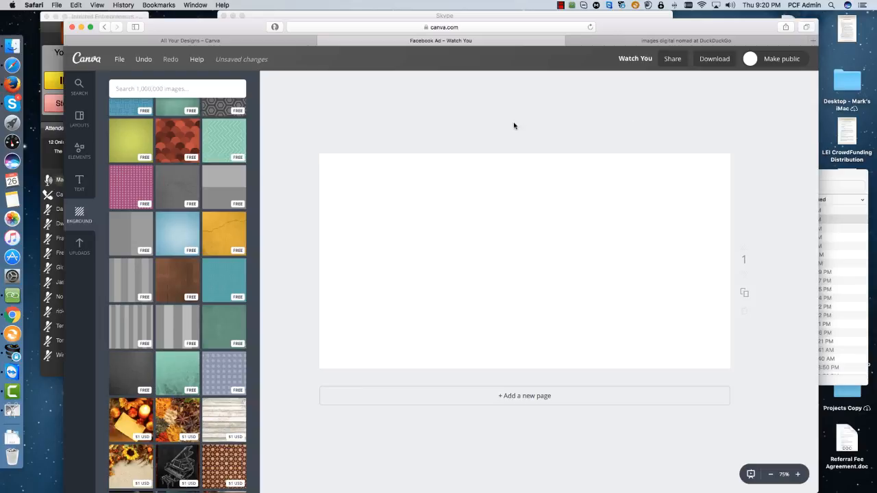
Upload the "ocean side beer" JPEG from the Pictures folder to the image uploads.
{"action": "left_click", "coordinate": [79, 117]}
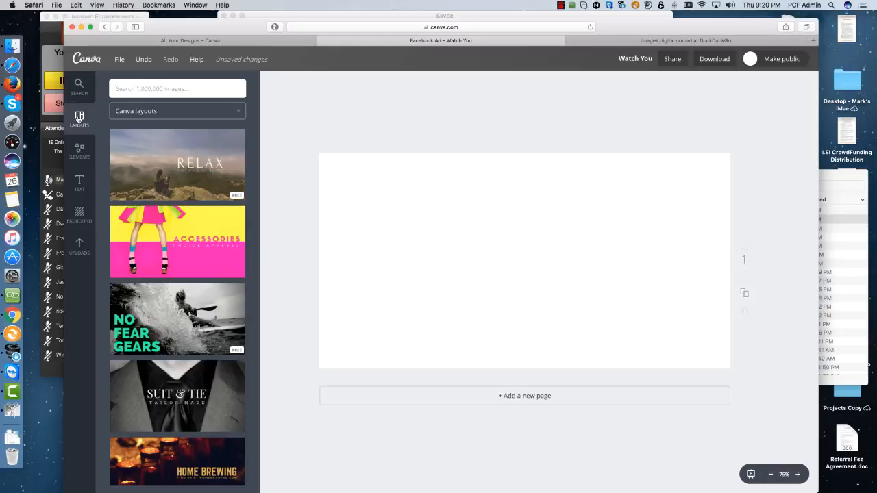
{"action": "left_click", "coordinate": [80, 246]}
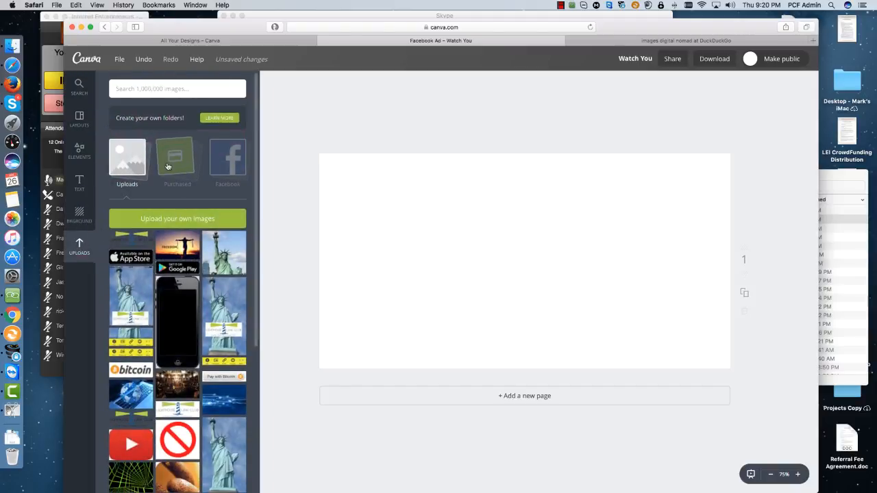
{"action": "left_click", "coordinate": [130, 163]}
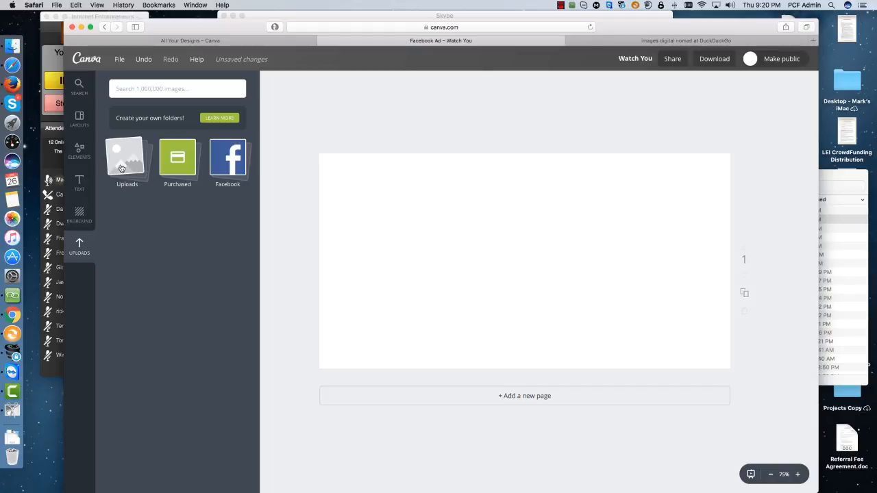
{"action": "left_click", "coordinate": [121, 168]}
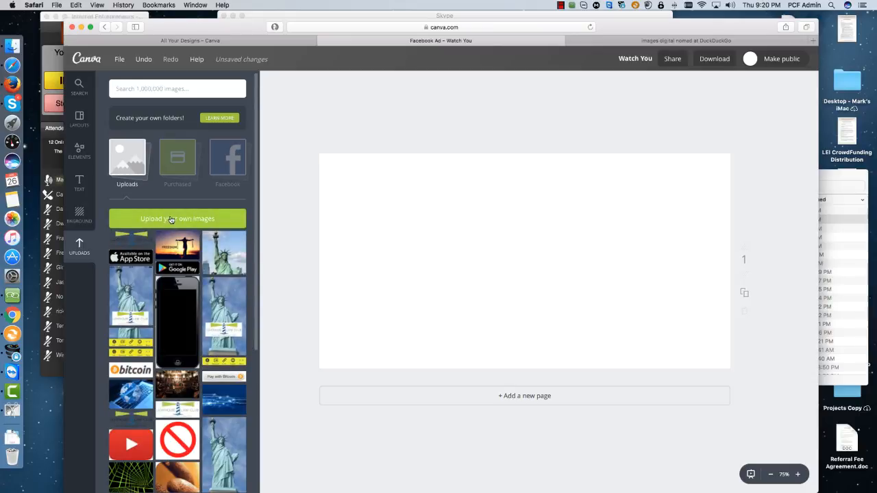
{"action": "left_click", "coordinate": [172, 219]}
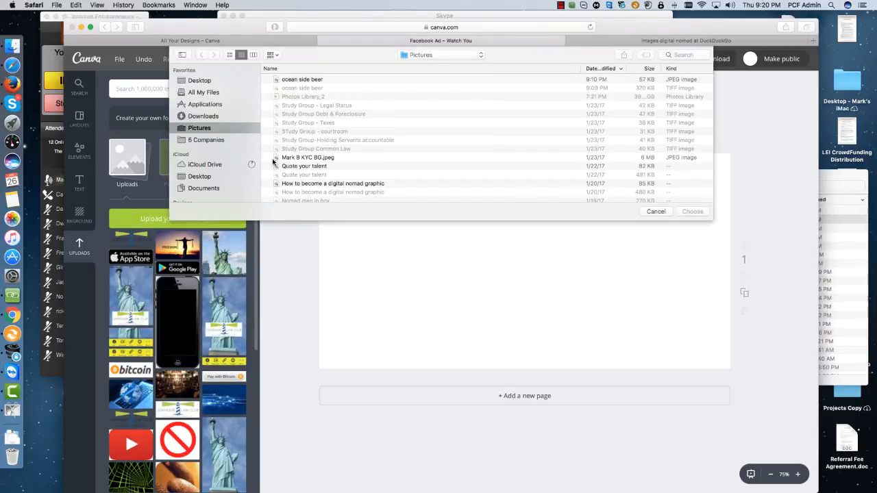
{"action": "double_click", "coordinate": [295, 81]}
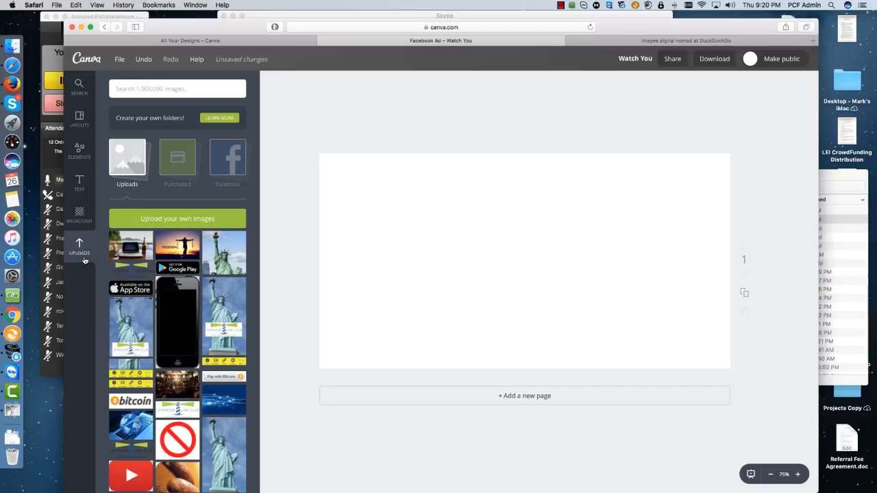
Add the uploaded laptop and beer beach picture to the page and enlarge it to cover the whole design.
{"action": "left_click", "coordinate": [133, 245]}
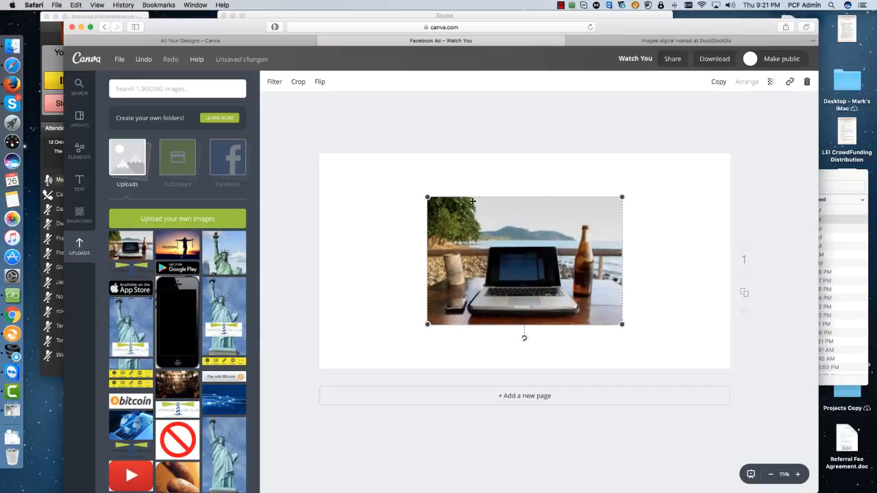
{"action": "left_click_drag", "start_coordinate": [428, 197], "coordinate": [345, 187]}
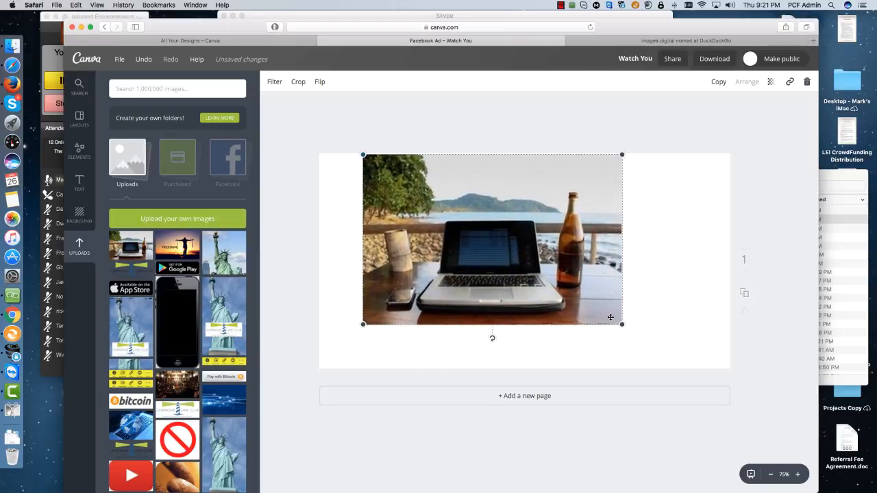
{"action": "left_click_drag", "start_coordinate": [621, 323], "coordinate": [696, 353]}
{"action": "left_click", "coordinate": [345, 259]}
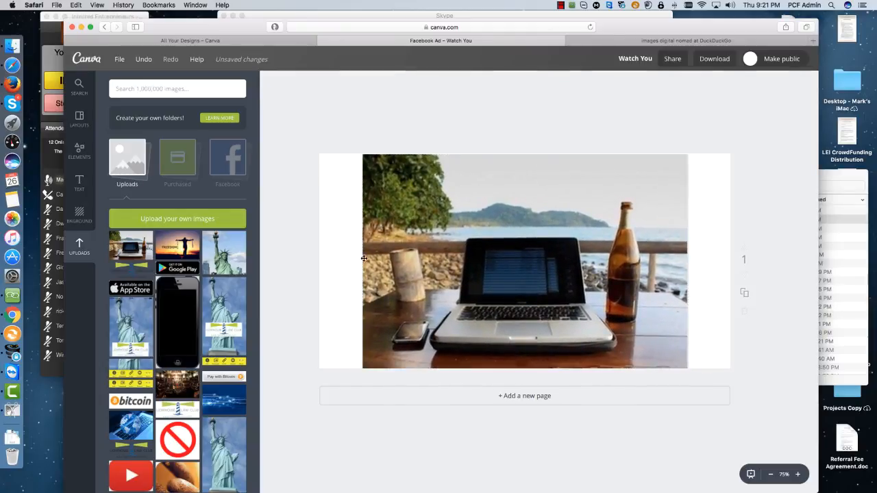
{"action": "left_click", "coordinate": [364, 258]}
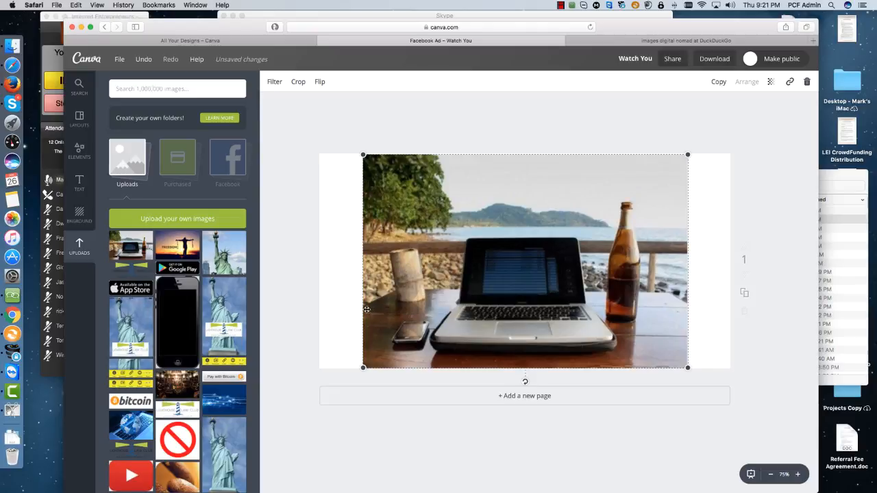
{"action": "left_click_drag", "start_coordinate": [363, 155], "coordinate": [312, 137]}
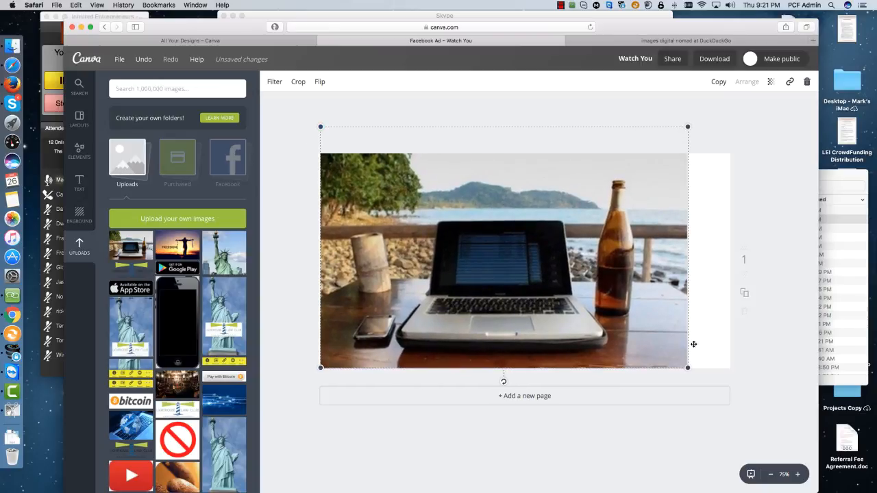
{"action": "left_click_drag", "start_coordinate": [687, 367], "coordinate": [740, 379]}
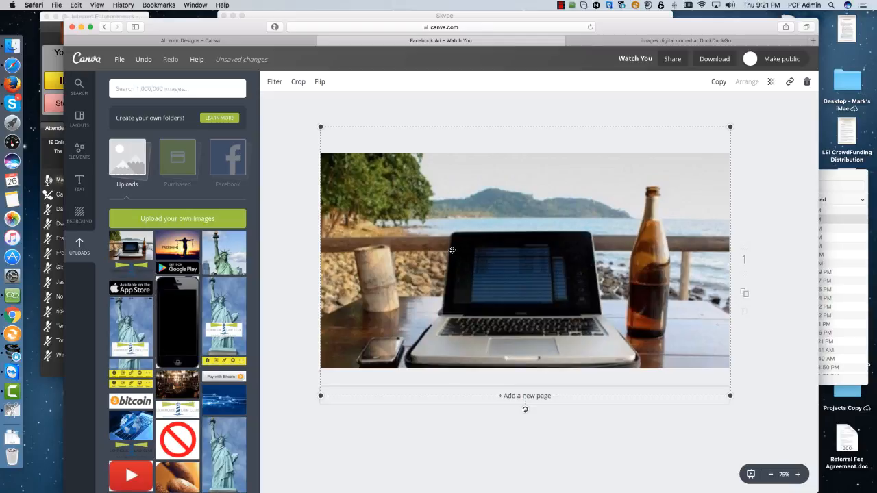
Add the teal "WINE & BEER NOW ON SALE" text template and place it at the top centre of the beach picture.
{"action": "left_click", "coordinate": [80, 182]}
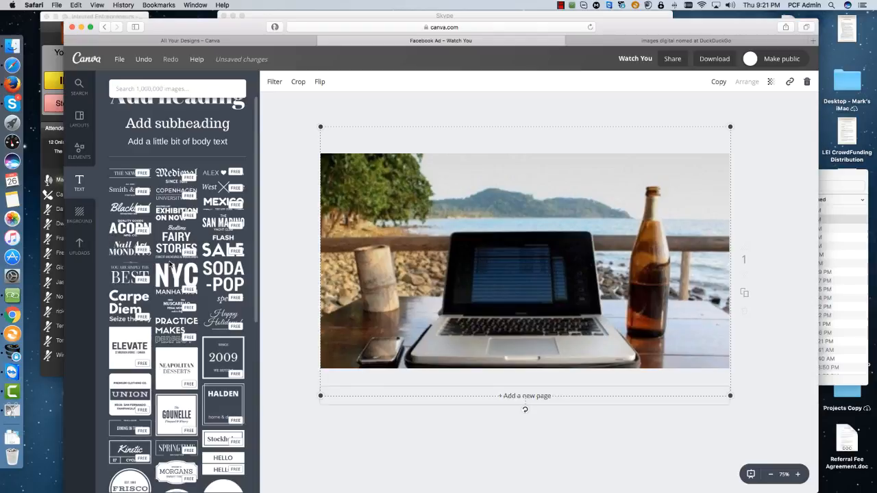
{"action": "scroll", "coordinate": [171, 264], "scroll_direction": "down", "scroll_amount": 2}
{"action": "scroll", "coordinate": [169, 264], "scroll_direction": "down", "scroll_amount": 8}
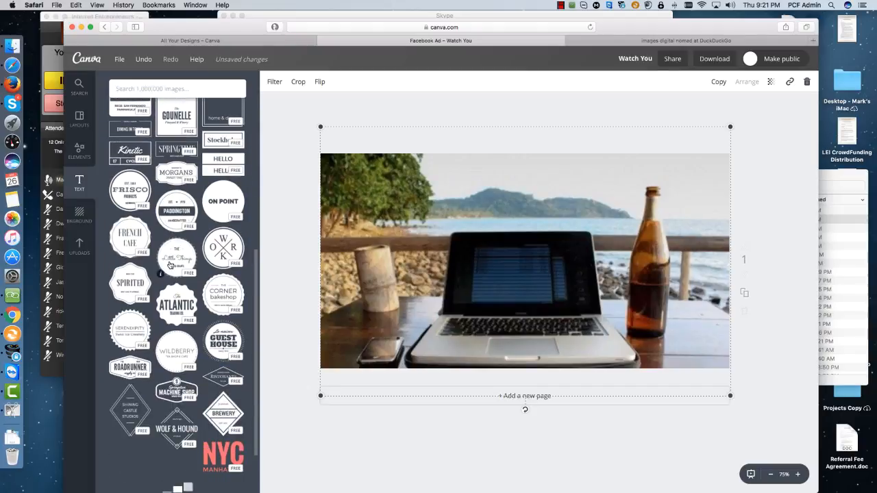
{"action": "scroll", "coordinate": [170, 265], "scroll_direction": "down", "scroll_amount": 1}
{"action": "scroll", "coordinate": [170, 265], "scroll_direction": "down", "scroll_amount": 4}
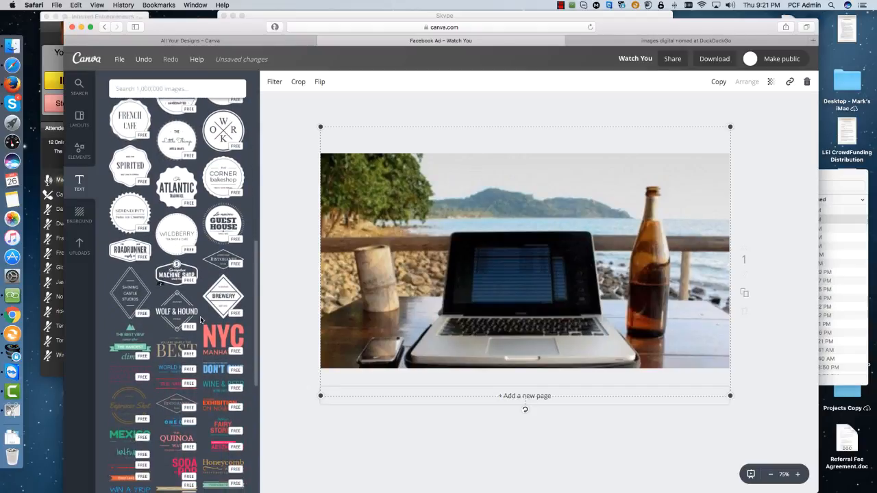
{"action": "left_click", "coordinate": [220, 388]}
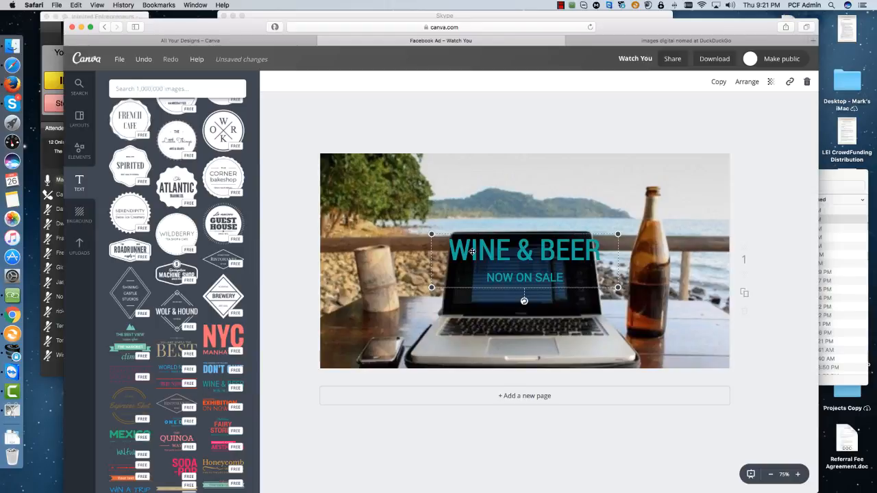
{"action": "left_click_drag", "start_coordinate": [527, 251], "coordinate": [526, 180]}
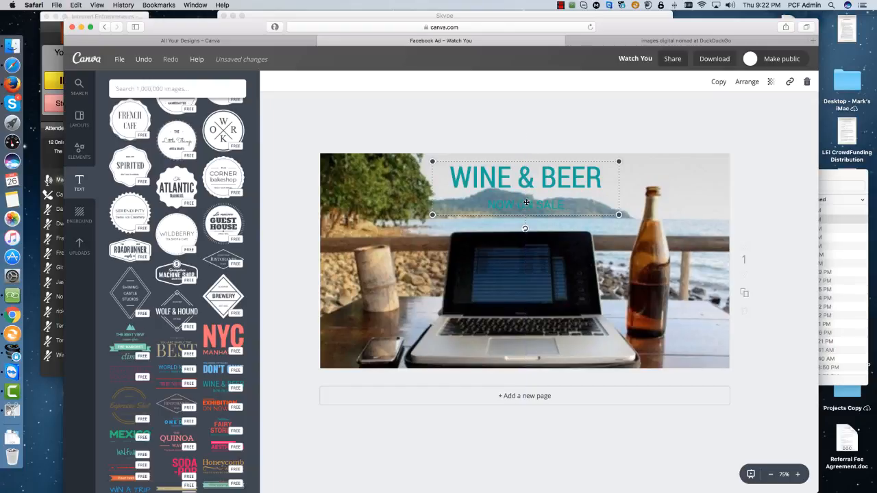
Replace the "WINE & BEER" headline text with "Gimme a Cold One!".
{"action": "double_click", "coordinate": [526, 179]}
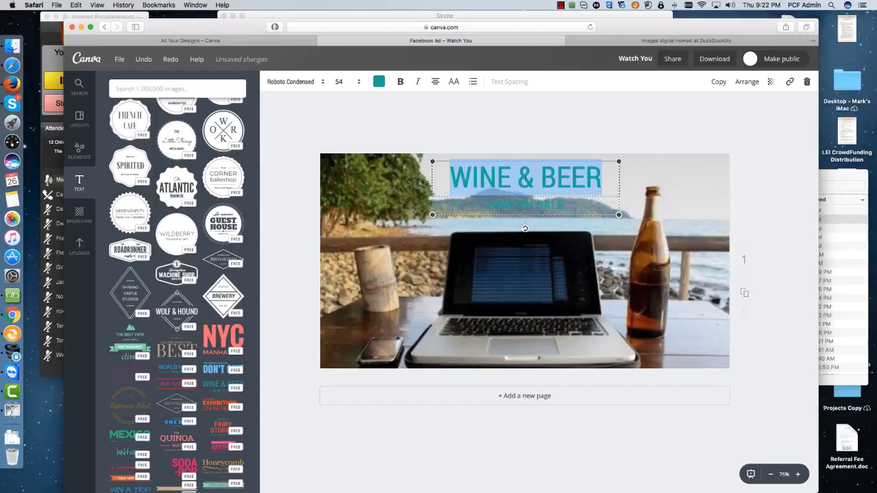
{"action": "type", "text": "Gi"}
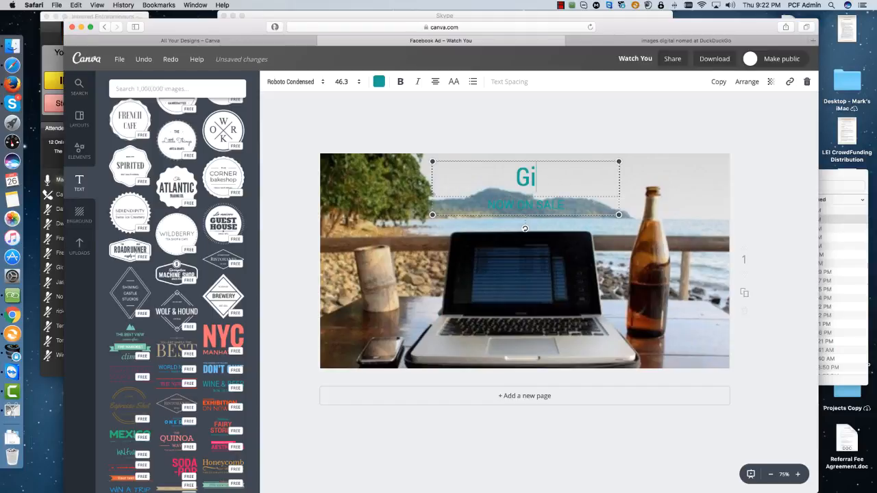
{"action": "type", "text": "mme a"}
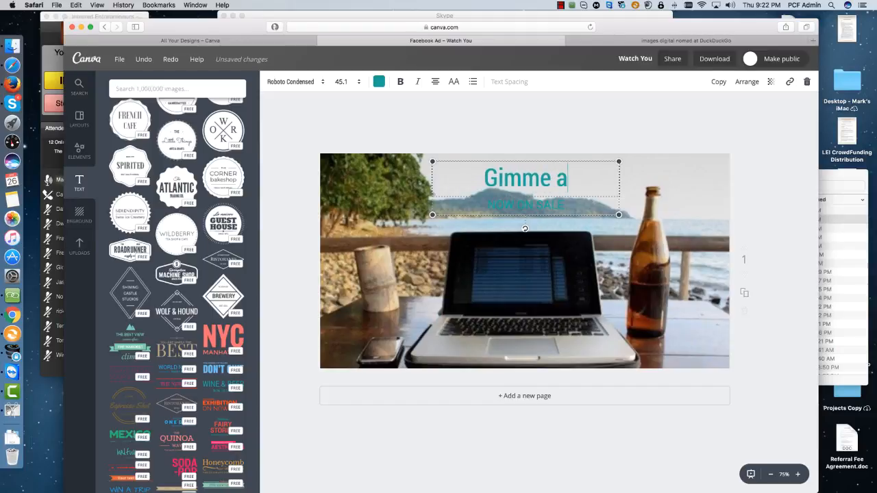
{"action": "type", "text": " Cold "}
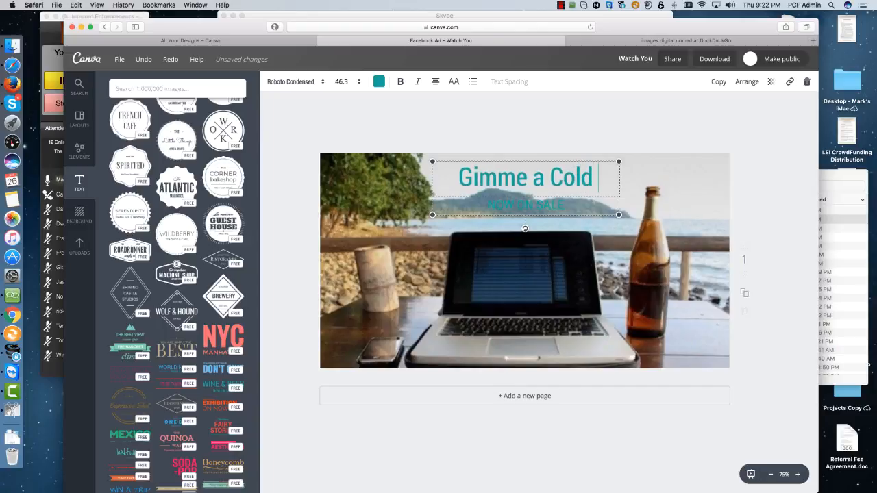
{"action": "type", "text": "One!"}
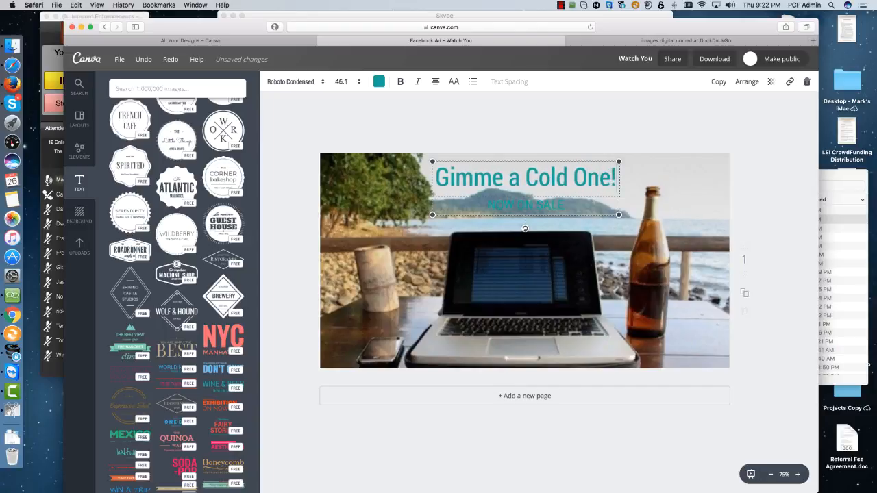
Remove the "NOW ON SALE" text below the headline and deselect the text group.
{"action": "double_click", "coordinate": [556, 203]}
{"action": "key", "text": "BackSpace"}
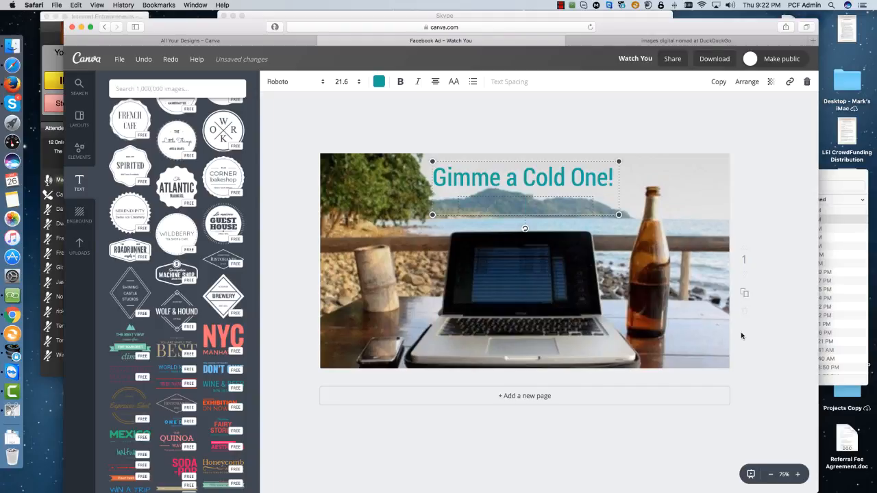
{"action": "left_click", "coordinate": [769, 320]}
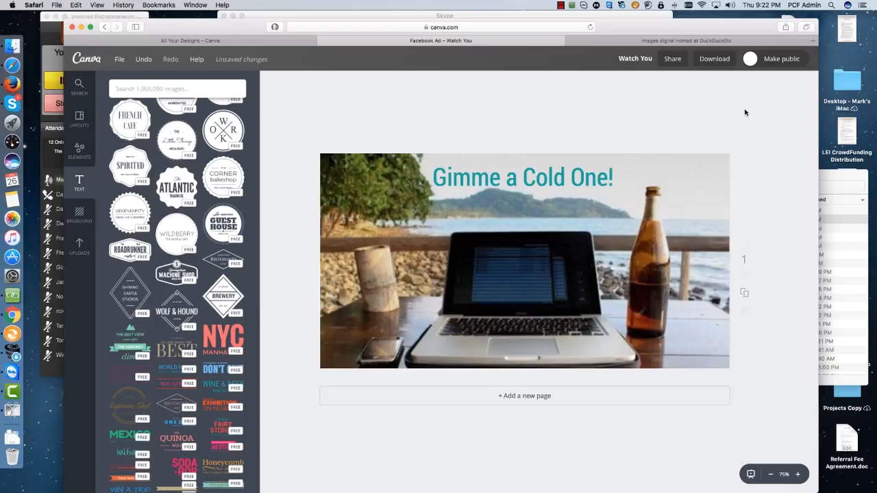
Make the design public and download it as a PNG, closing the preview and the download message.
{"action": "left_click", "coordinate": [769, 59]}
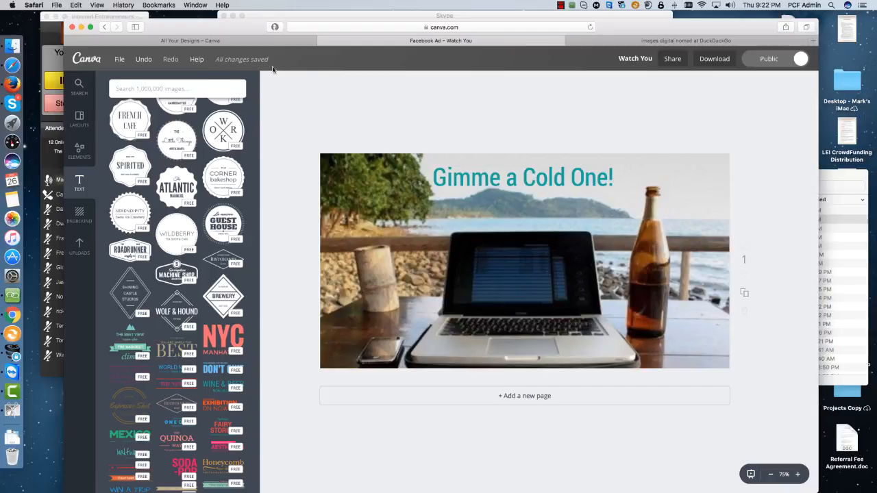
{"action": "left_click", "coordinate": [714, 60]}
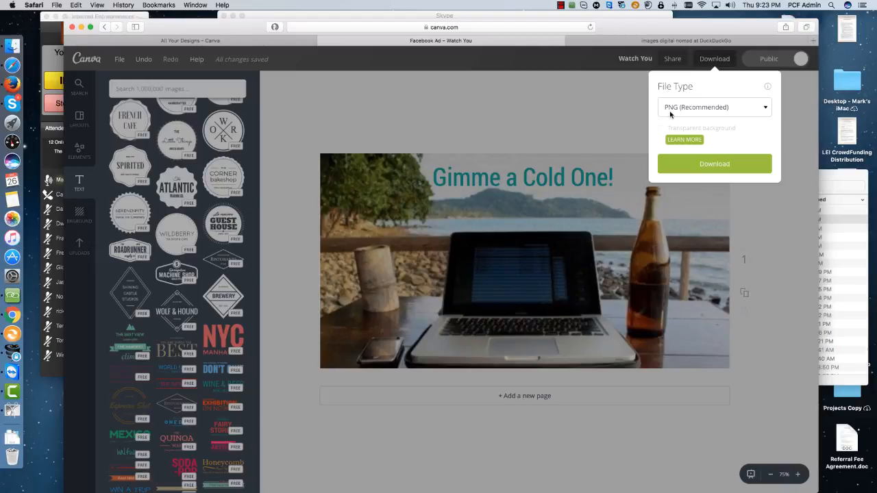
{"action": "left_click", "coordinate": [764, 108]}
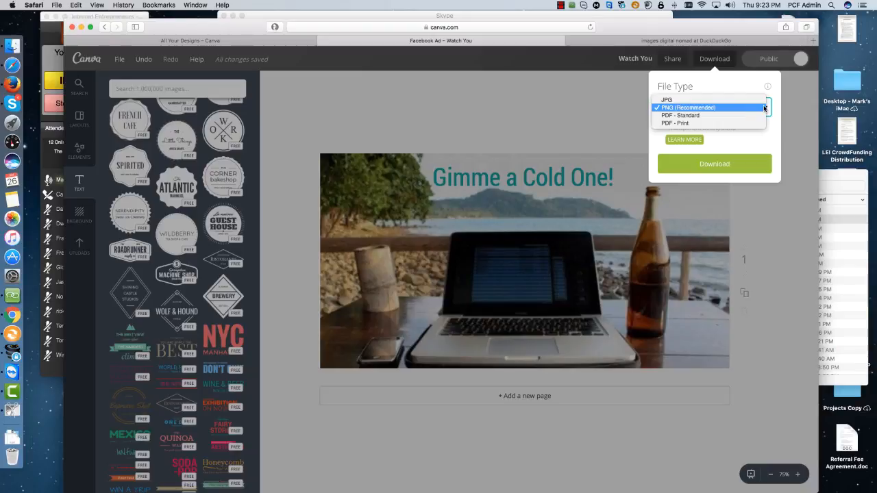
{"action": "left_click", "coordinate": [733, 107]}
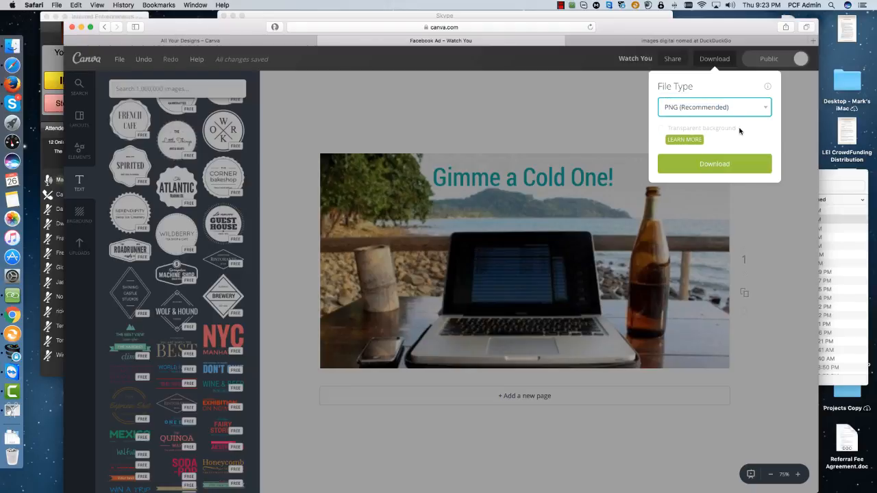
{"action": "left_click", "coordinate": [711, 166]}
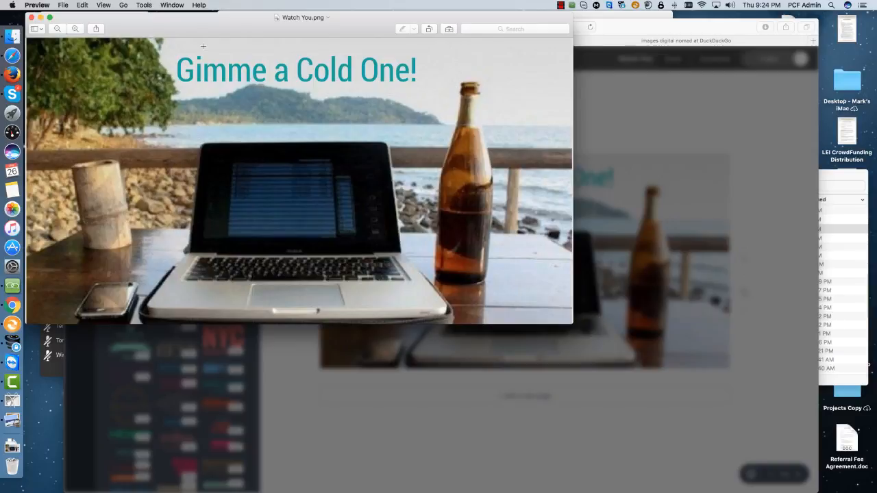
{"action": "left_click", "coordinate": [32, 19]}
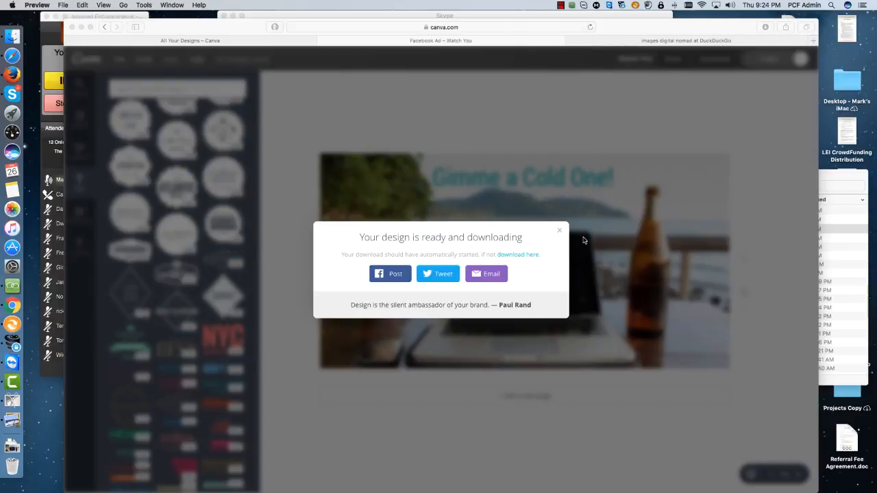
{"action": "left_click", "coordinate": [559, 232]}
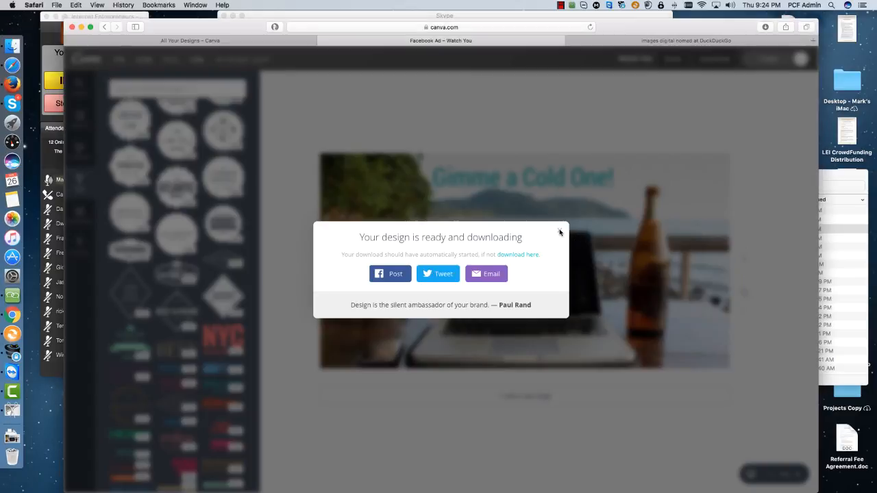
{"action": "left_click", "coordinate": [559, 232]}
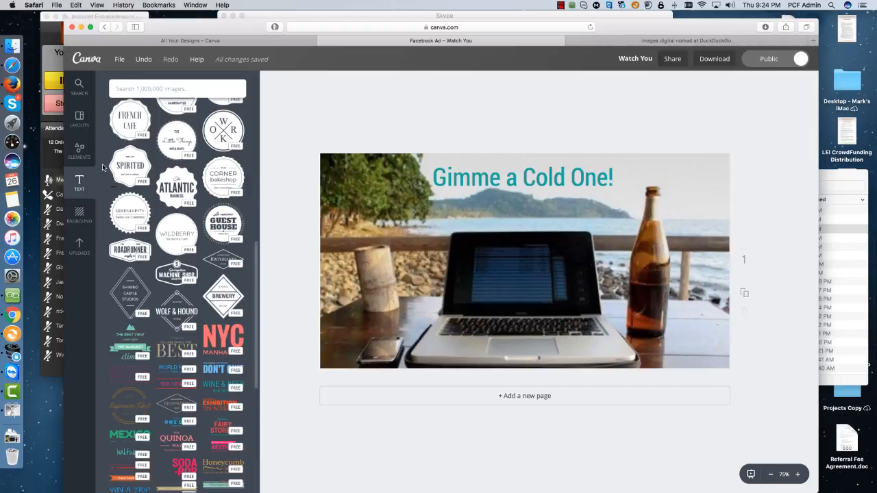
Look through the free solid and outlined shapes available among the design elements.
{"action": "left_click", "coordinate": [80, 151]}
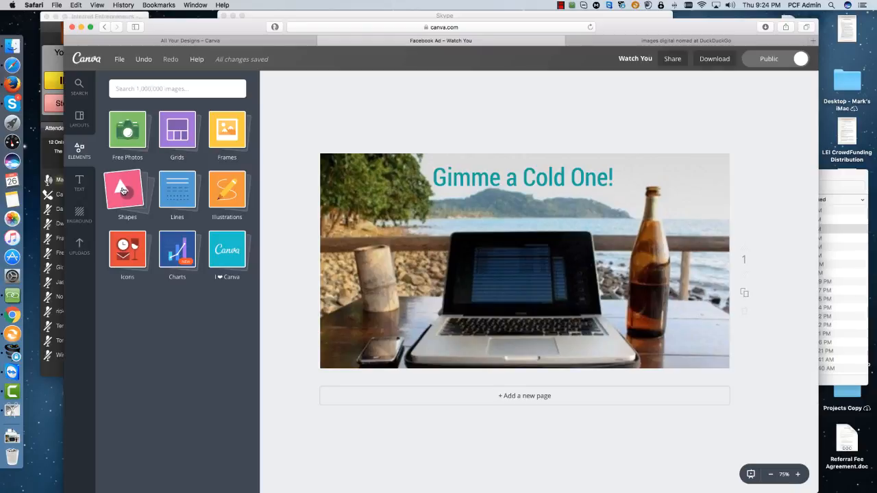
{"action": "left_click", "coordinate": [123, 191]}
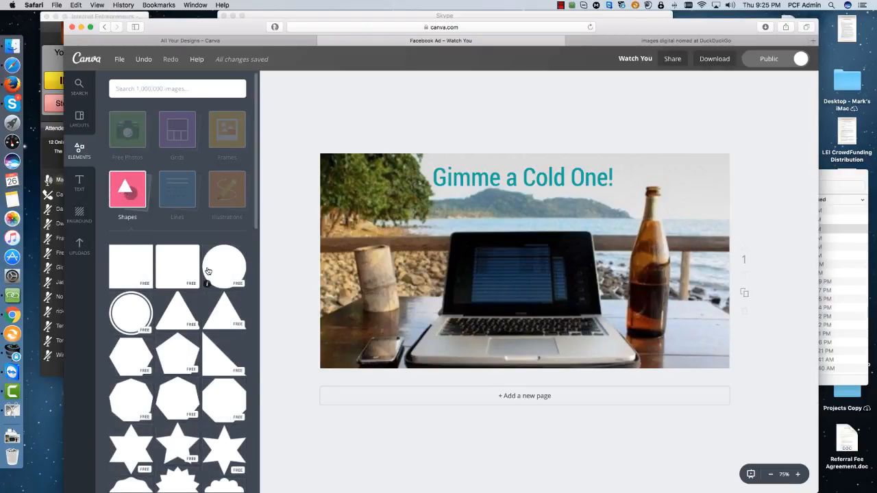
{"action": "scroll", "coordinate": [208, 270], "scroll_direction": "down", "scroll_amount": 1}
{"action": "scroll", "coordinate": [208, 269], "scroll_direction": "down", "scroll_amount": 10}
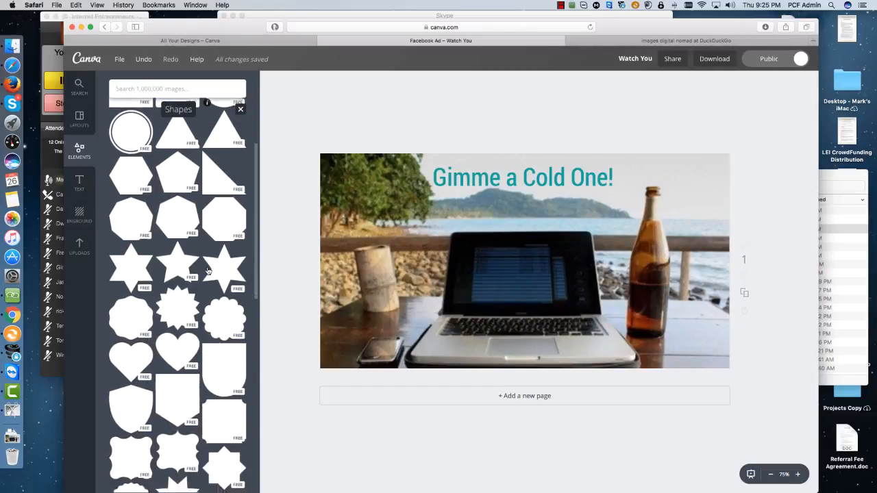
{"action": "scroll", "coordinate": [207, 270], "scroll_direction": "down", "scroll_amount": 10}
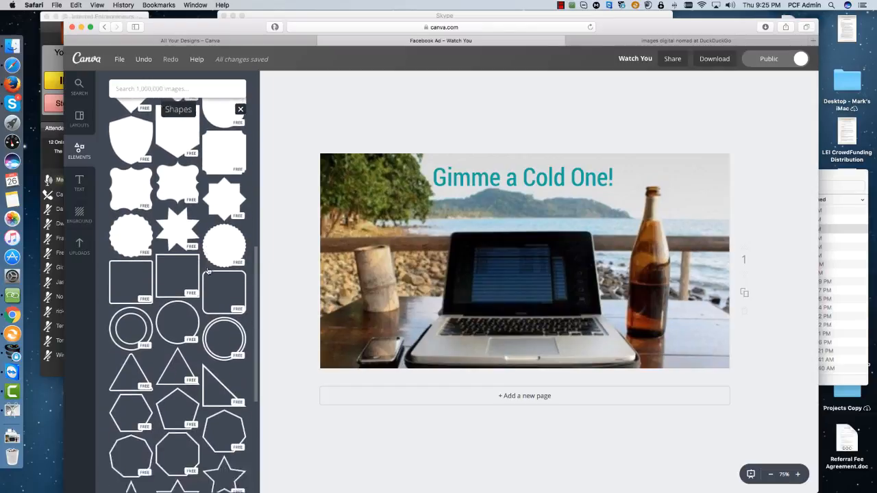
{"action": "scroll", "coordinate": [208, 271], "scroll_direction": "down", "scroll_amount": 10}
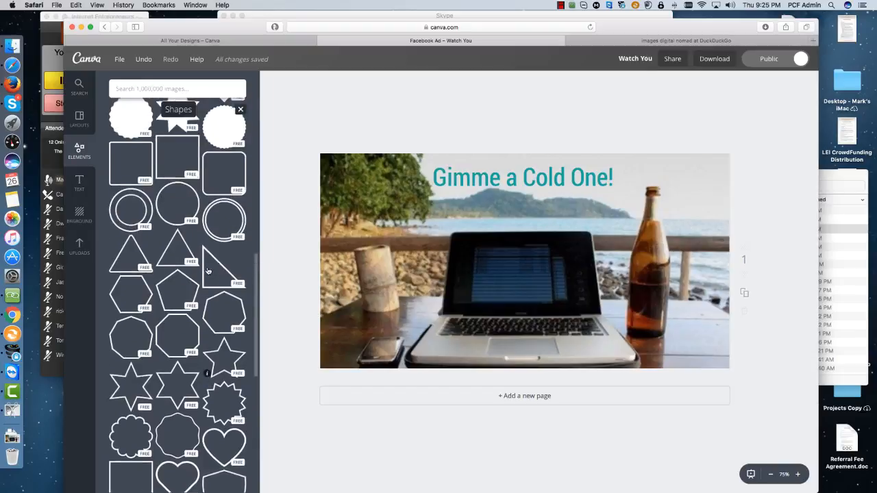
{"action": "scroll", "coordinate": [207, 270], "scroll_direction": "up", "scroll_amount": 15}
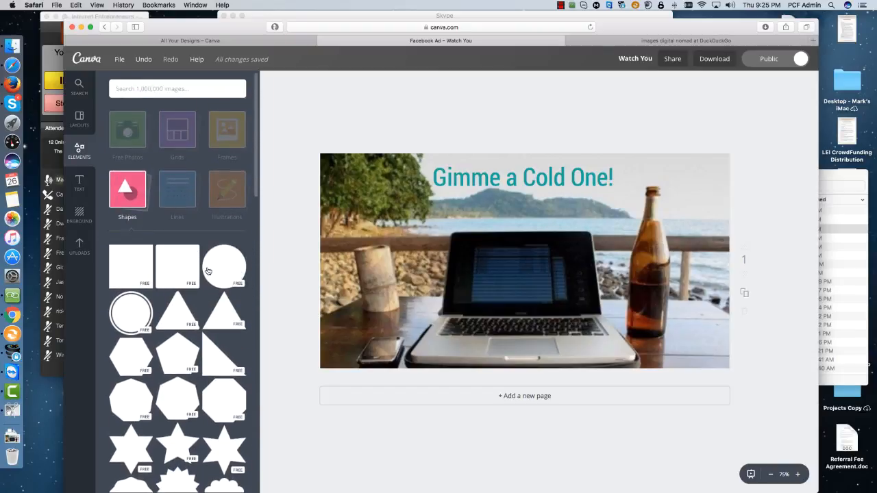
Add the free sunset, laptop typing, snowy mountain and canoe photos on top of the design.
{"action": "left_click", "coordinate": [127, 132]}
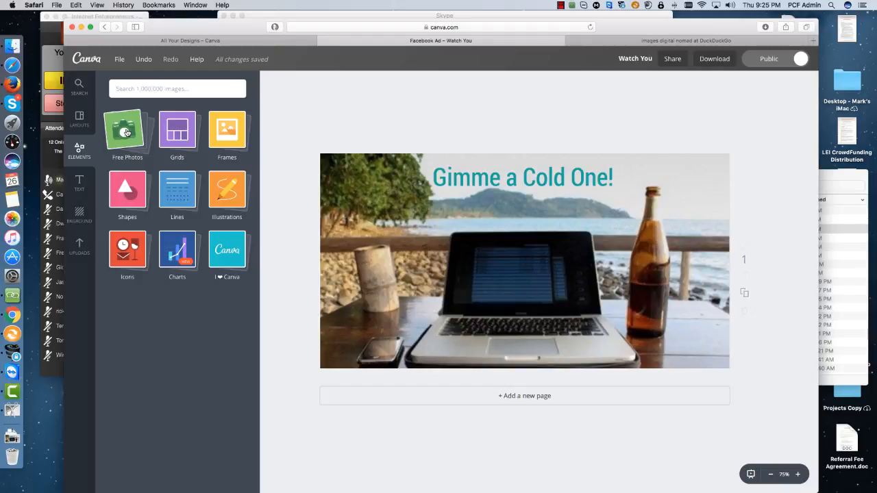
{"action": "left_click", "coordinate": [126, 131]}
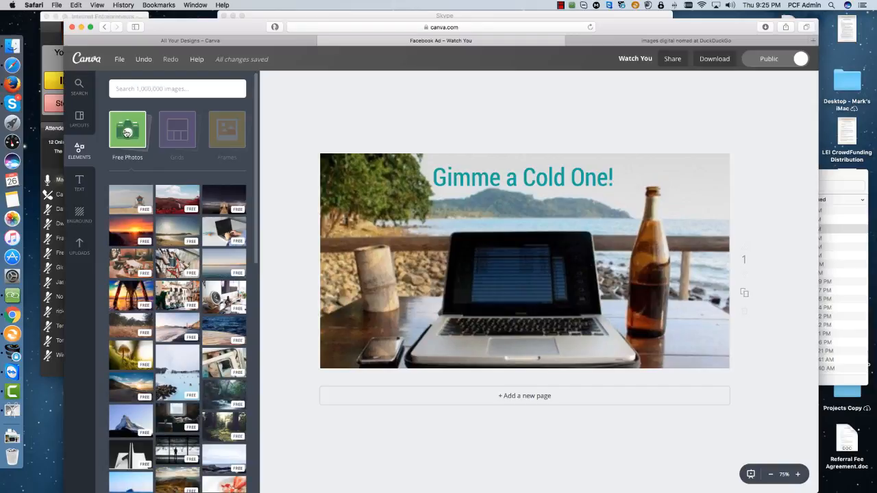
{"action": "left_click", "coordinate": [136, 230]}
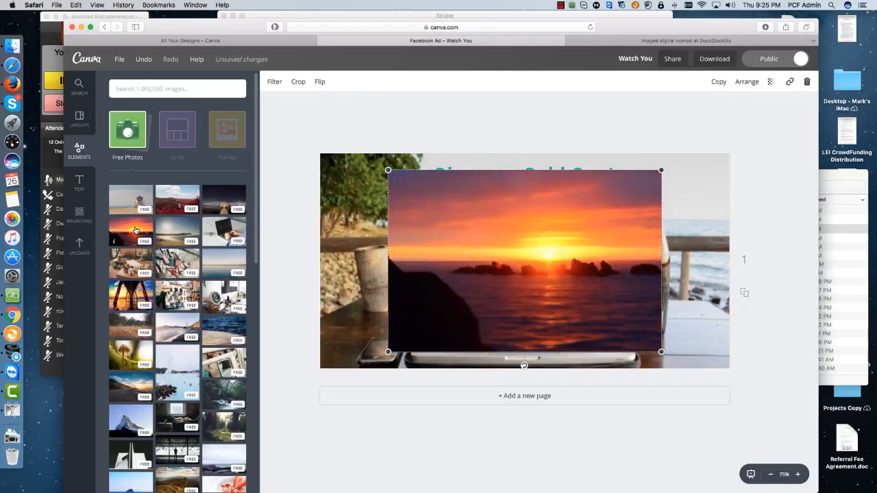
{"action": "left_click", "coordinate": [228, 233]}
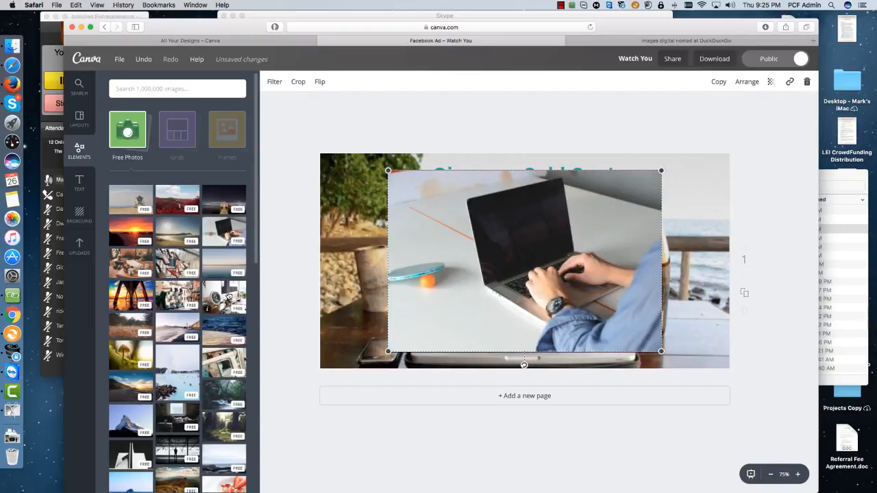
{"action": "scroll", "coordinate": [220, 310], "scroll_direction": "down", "scroll_amount": 2}
{"action": "scroll", "coordinate": [221, 310], "scroll_direction": "down", "scroll_amount": 3}
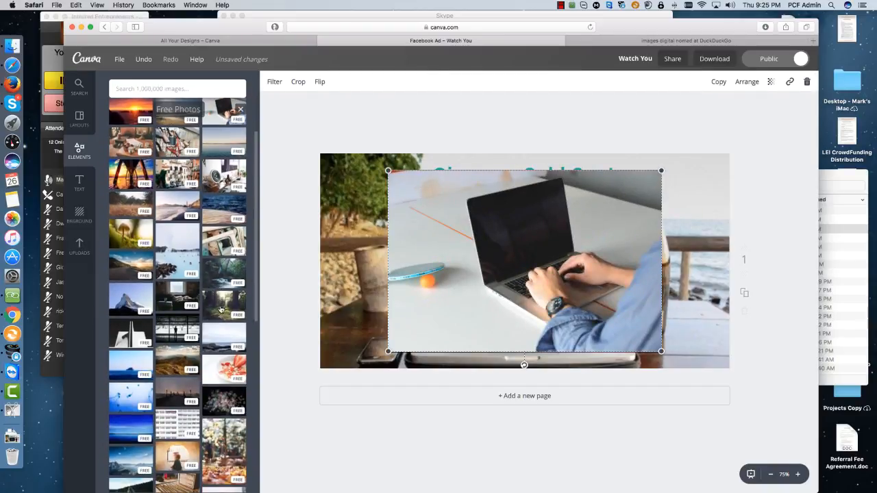
{"action": "left_click", "coordinate": [131, 298]}
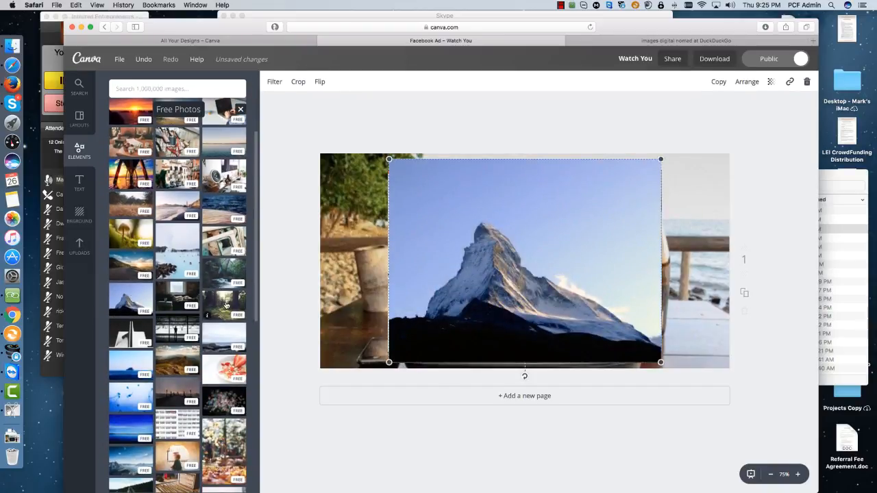
{"action": "scroll", "coordinate": [227, 305], "scroll_direction": "down", "scroll_amount": 1}
{"action": "scroll", "coordinate": [227, 305], "scroll_direction": "down", "scroll_amount": 4}
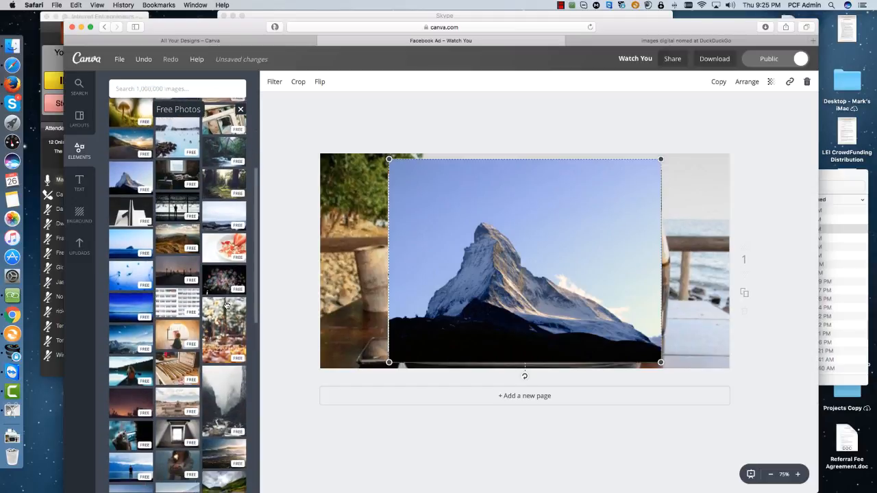
{"action": "scroll", "coordinate": [227, 305], "scroll_direction": "down", "scroll_amount": 2}
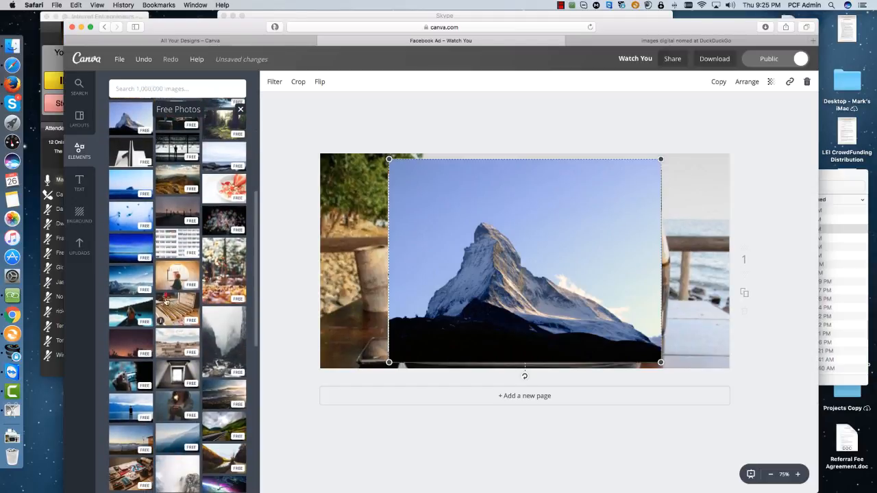
{"action": "left_click", "coordinate": [133, 311]}
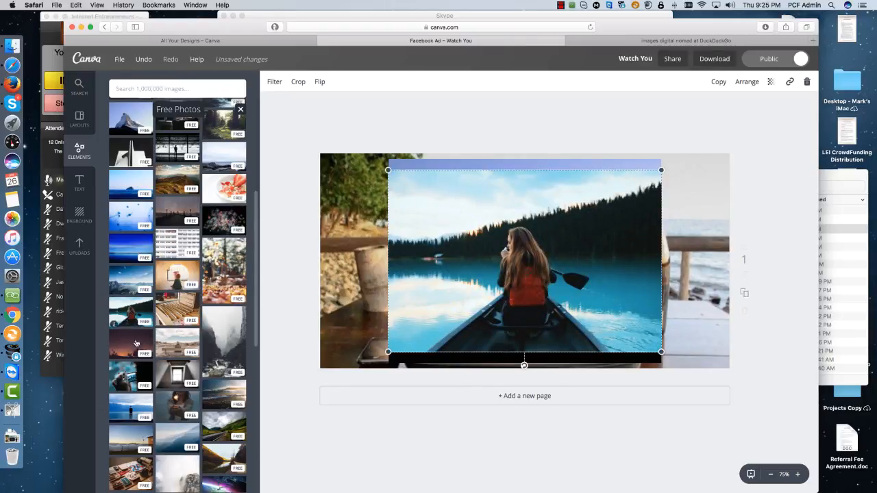
Add the free misty canyon, woman with sparkler, man by the lake and beach waves photos on top of the design.
{"action": "left_click", "coordinate": [228, 342]}
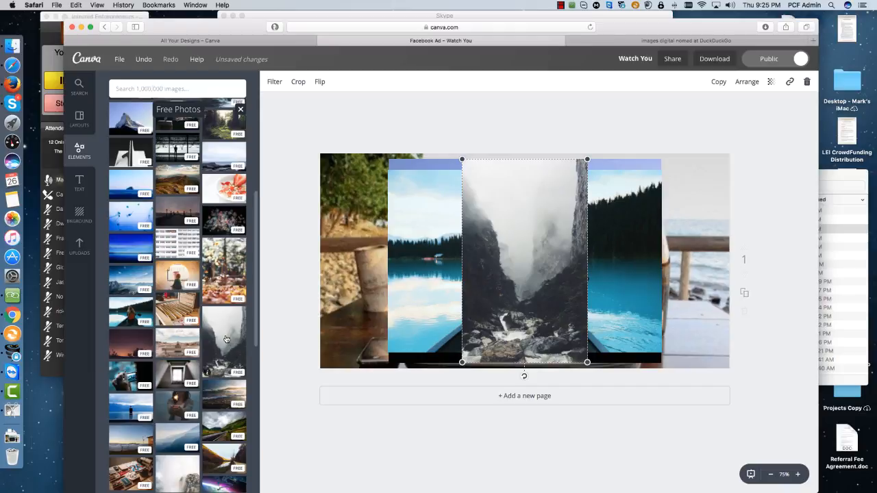
{"action": "left_click", "coordinate": [173, 405]}
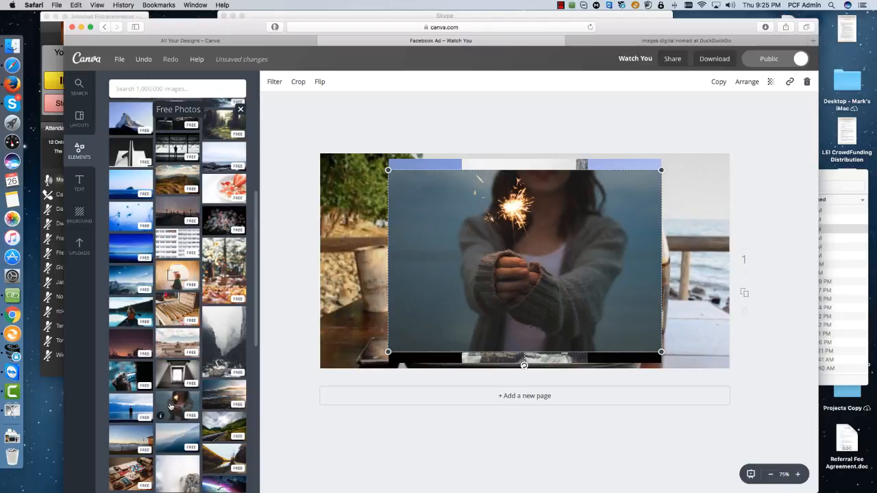
{"action": "left_click", "coordinate": [128, 408]}
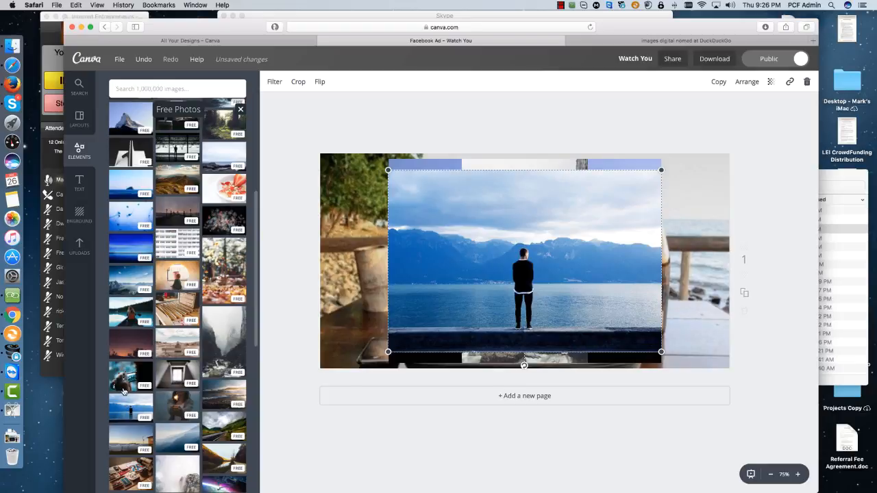
{"action": "left_click", "coordinate": [221, 394]}
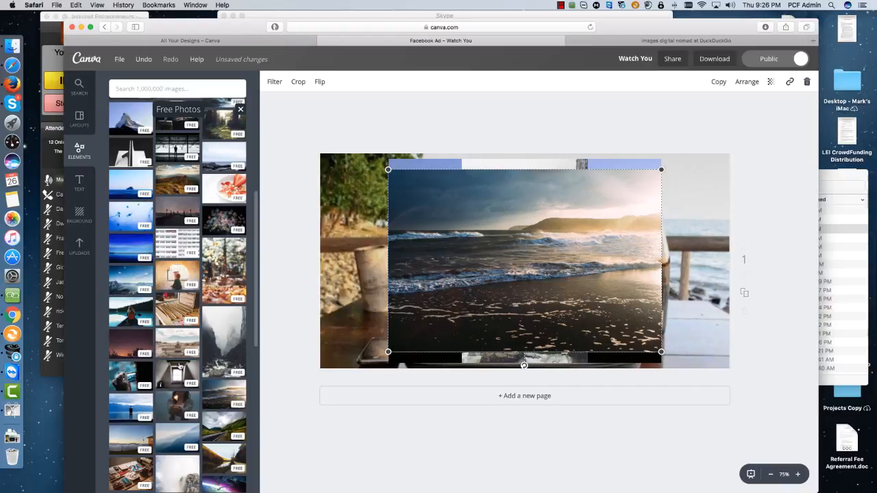
Add the free photo of the wedge-shaped city building against a blue sky on top of the design.
{"action": "scroll", "coordinate": [176, 365], "scroll_direction": "down", "scroll_amount": 5}
{"action": "scroll", "coordinate": [176, 365], "scroll_direction": "down", "scroll_amount": 4}
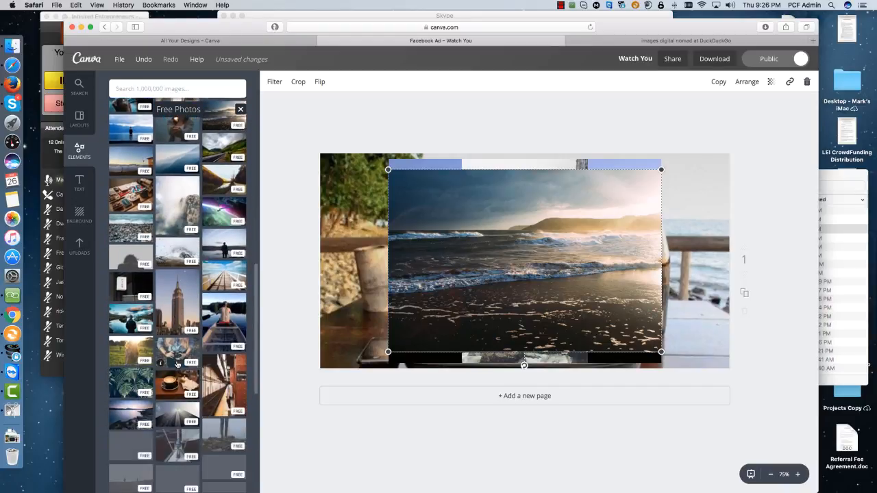
{"action": "scroll", "coordinate": [177, 365], "scroll_direction": "down", "scroll_amount": 1}
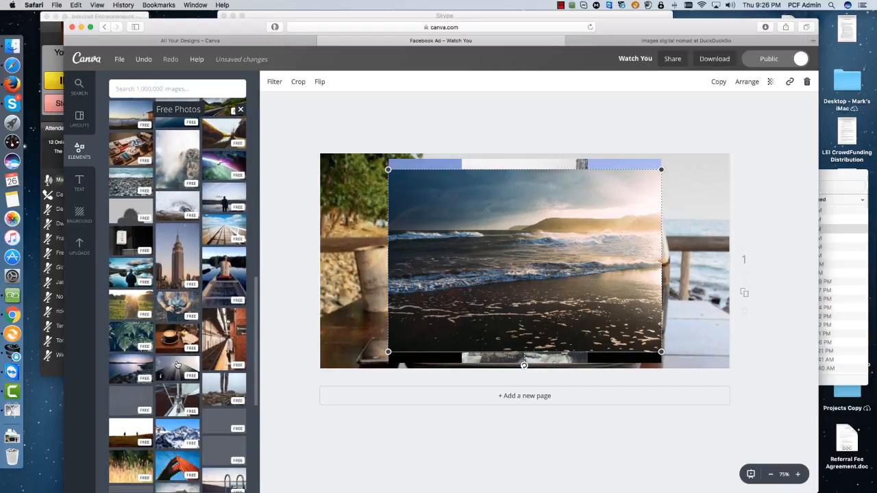
{"action": "scroll", "coordinate": [177, 365], "scroll_direction": "down", "scroll_amount": 7}
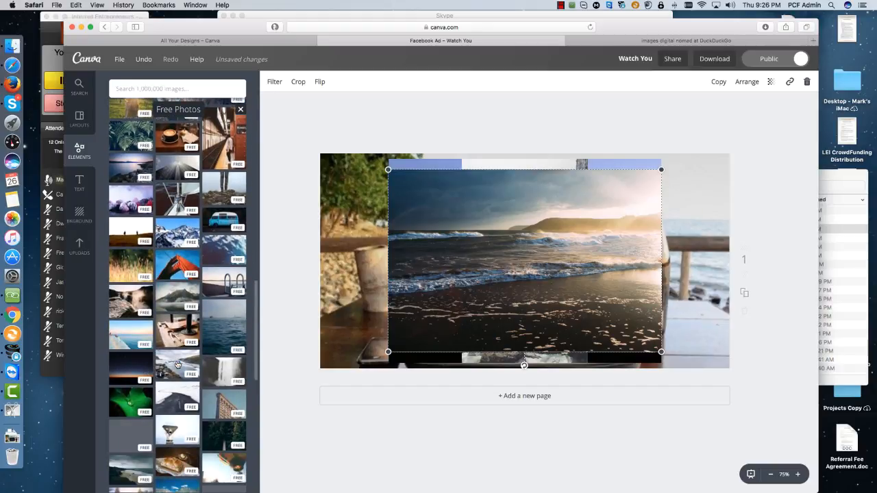
{"action": "scroll", "coordinate": [177, 365], "scroll_direction": "down", "scroll_amount": 3}
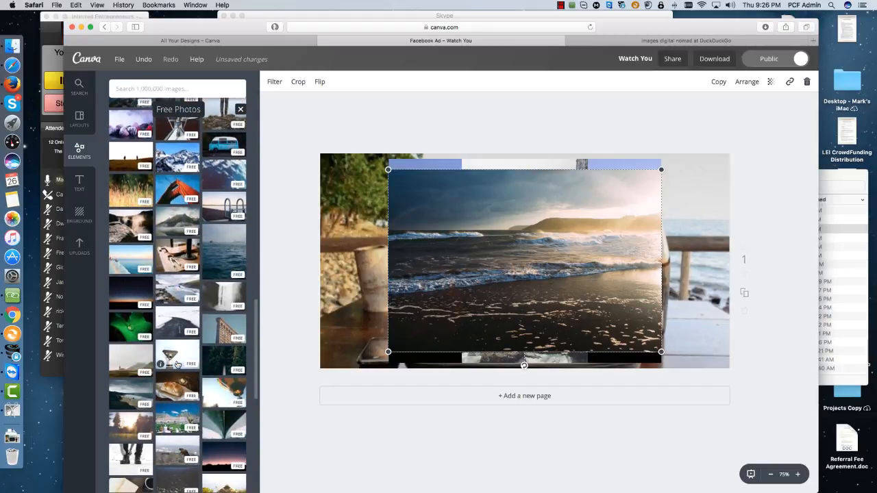
{"action": "left_click", "coordinate": [221, 329]}
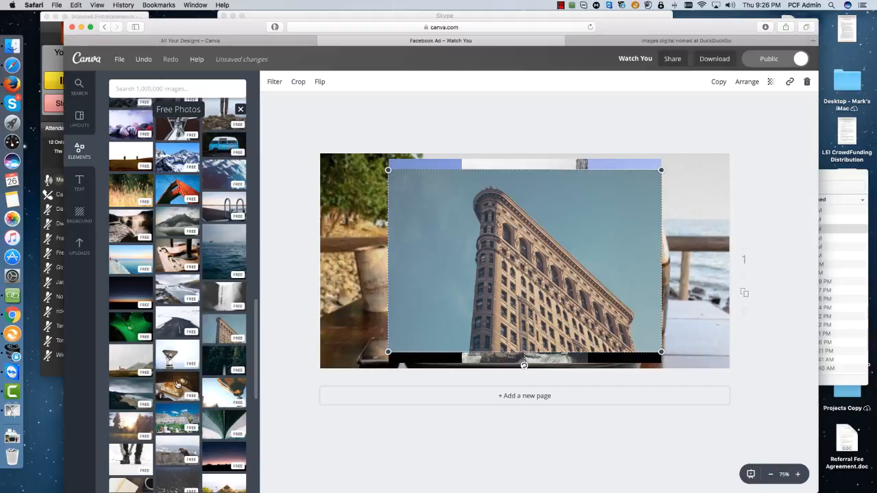
Add the free foggy city skyline photo and the Milky Way night sky photo on top of the design.
{"action": "scroll", "coordinate": [177, 385], "scroll_direction": "down", "scroll_amount": 3}
{"action": "scroll", "coordinate": [177, 385], "scroll_direction": "down", "scroll_amount": 3}
{"action": "scroll", "coordinate": [177, 385], "scroll_direction": "down", "scroll_amount": 3}
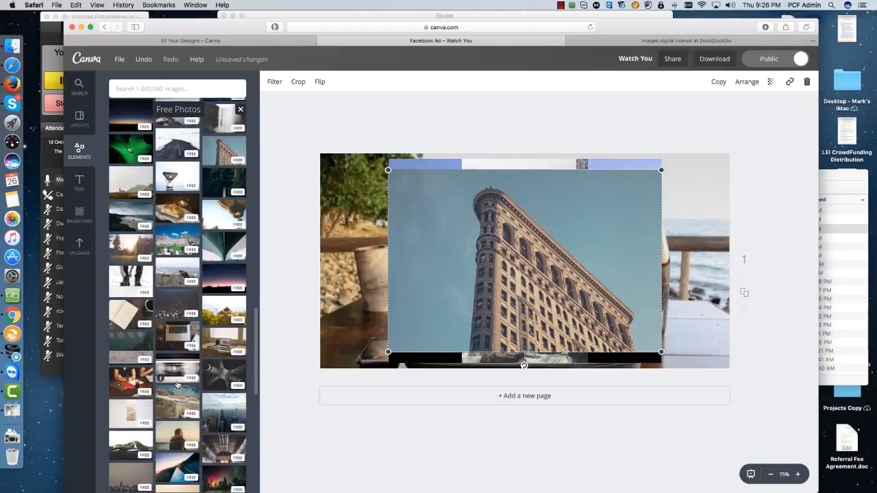
{"action": "scroll", "coordinate": [177, 385], "scroll_direction": "down", "scroll_amount": 2}
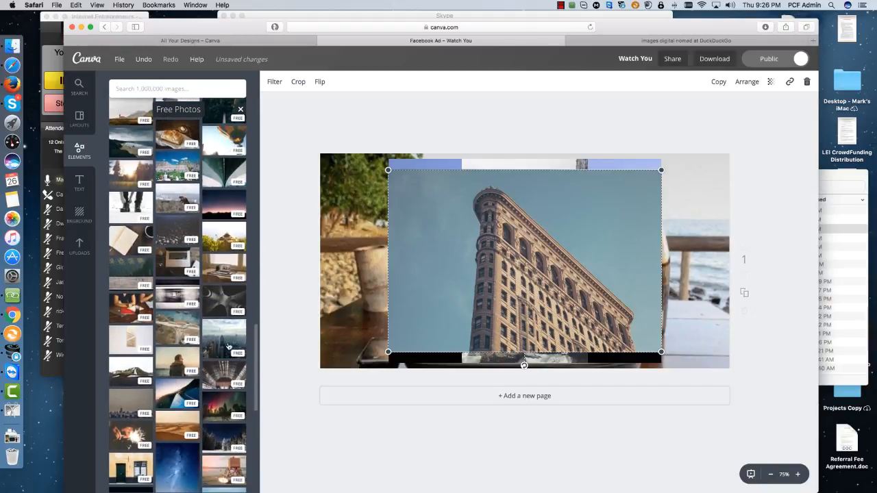
{"action": "left_click", "coordinate": [225, 340]}
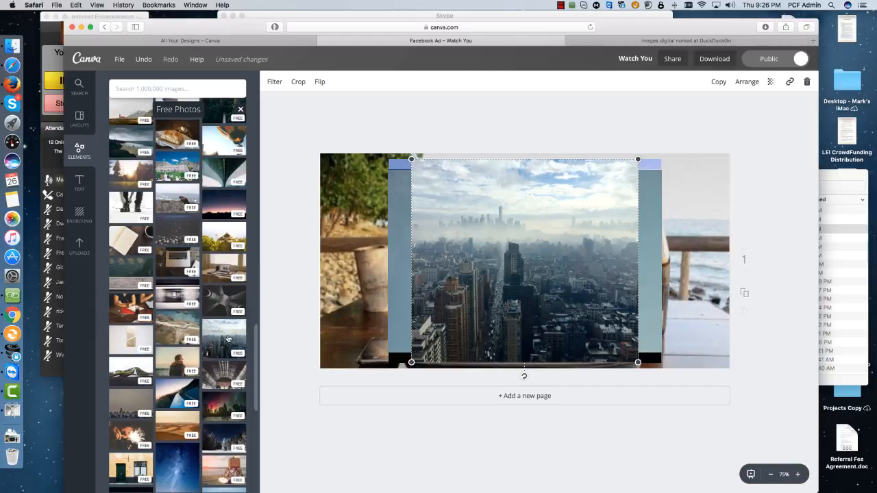
{"action": "scroll", "coordinate": [207, 350], "scroll_direction": "down", "scroll_amount": 15}
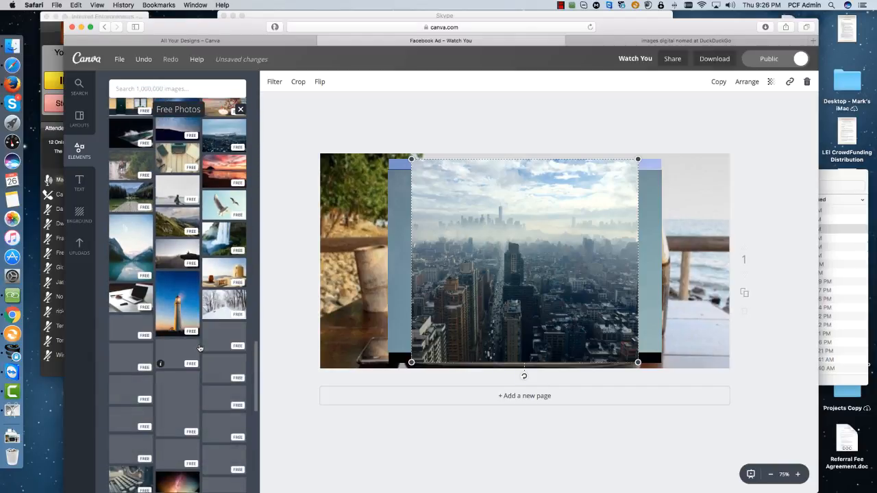
{"action": "scroll", "coordinate": [200, 348], "scroll_direction": "down", "scroll_amount": 5}
{"action": "scroll", "coordinate": [200, 348], "scroll_direction": "down", "scroll_amount": 3}
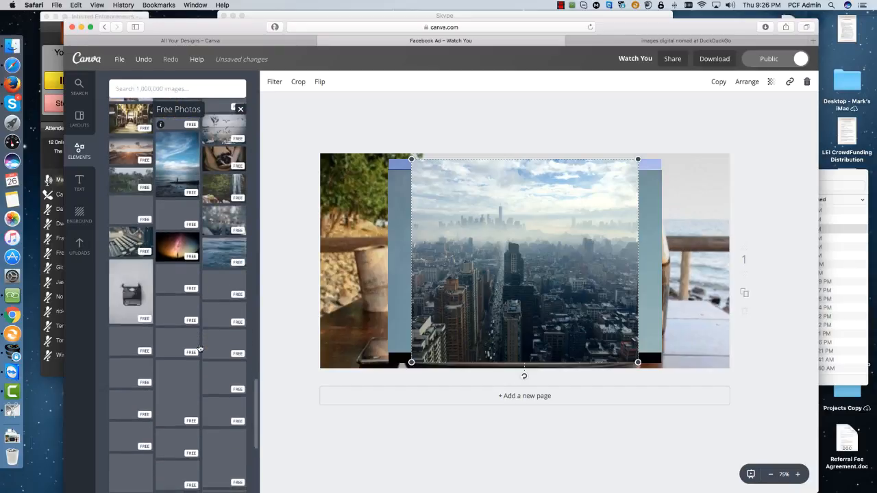
{"action": "left_click", "coordinate": [173, 244]}
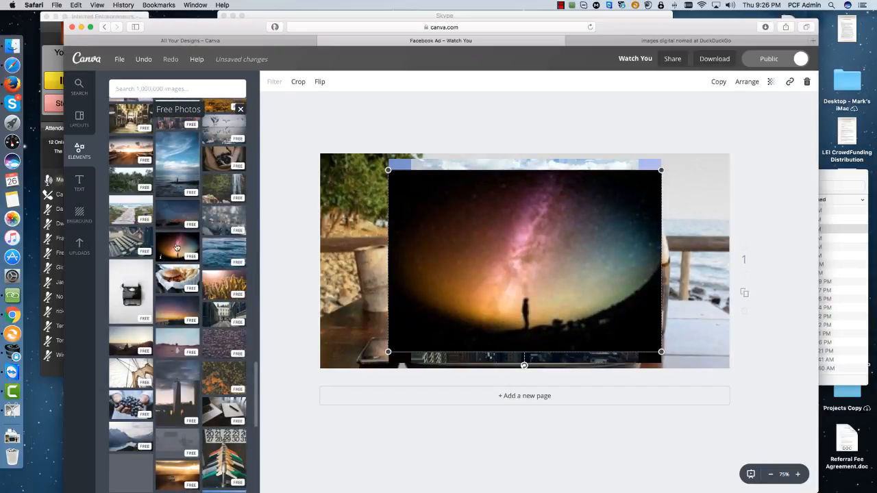
Look through more of the free photos and return to the start of the collection.
{"action": "scroll", "coordinate": [172, 314], "scroll_direction": "down", "scroll_amount": 8}
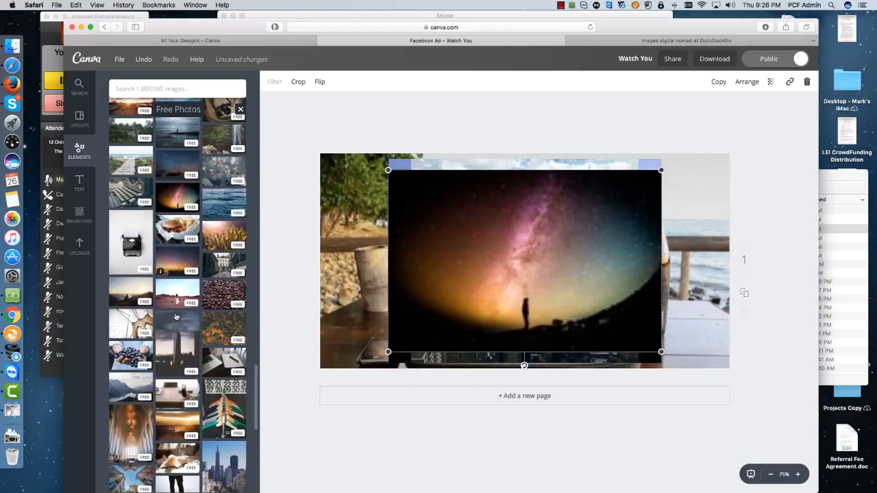
{"action": "scroll", "coordinate": [176, 317], "scroll_direction": "down", "scroll_amount": 5}
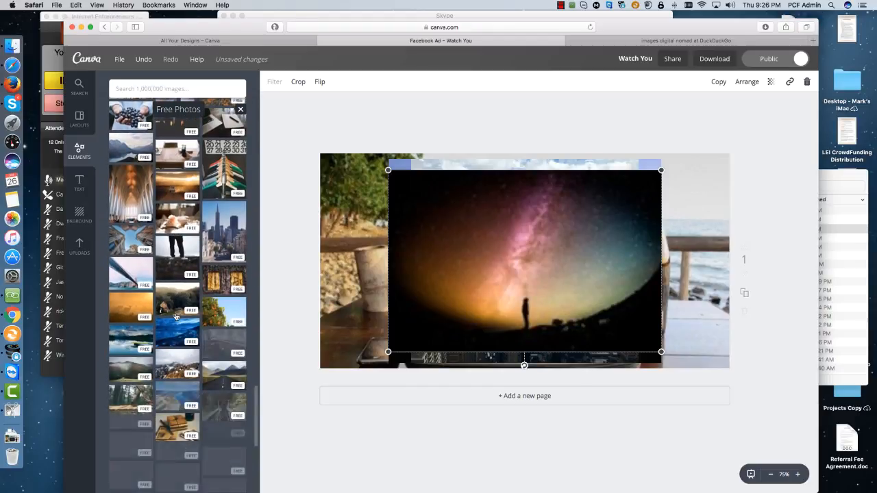
{"action": "scroll", "coordinate": [175, 317], "scroll_direction": "down", "scroll_amount": 3}
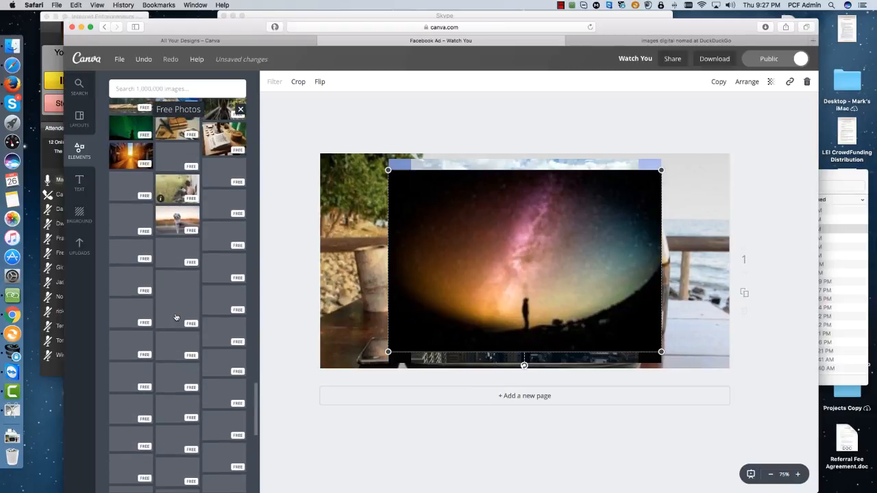
{"action": "scroll", "coordinate": [175, 316], "scroll_direction": "down", "scroll_amount": 5}
{"action": "scroll", "coordinate": [175, 316], "scroll_direction": "down", "scroll_amount": 5}
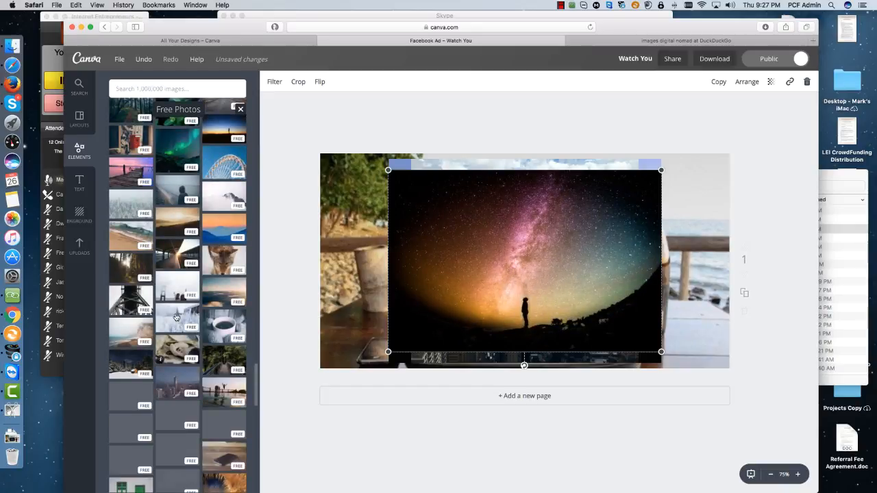
{"action": "scroll", "coordinate": [175, 317], "scroll_direction": "down", "scroll_amount": 4}
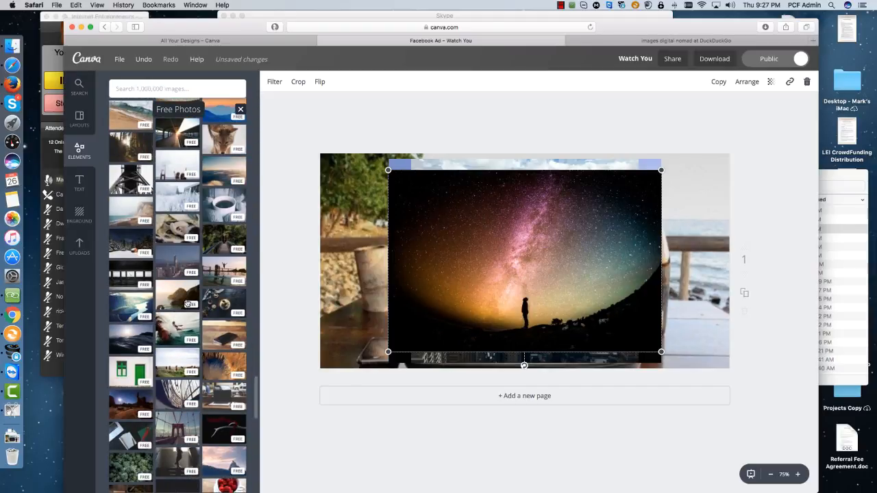
{"action": "scroll", "coordinate": [166, 233], "scroll_direction": "up", "scroll_amount": 1}
{"action": "scroll", "coordinate": [166, 233], "scroll_direction": "up", "scroll_amount": 15}
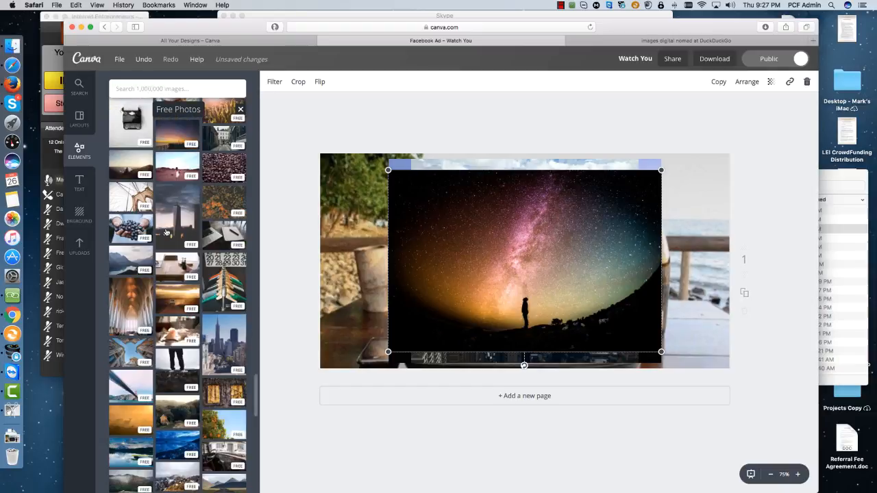
{"action": "scroll", "coordinate": [165, 233], "scroll_direction": "down", "scroll_amount": 1}
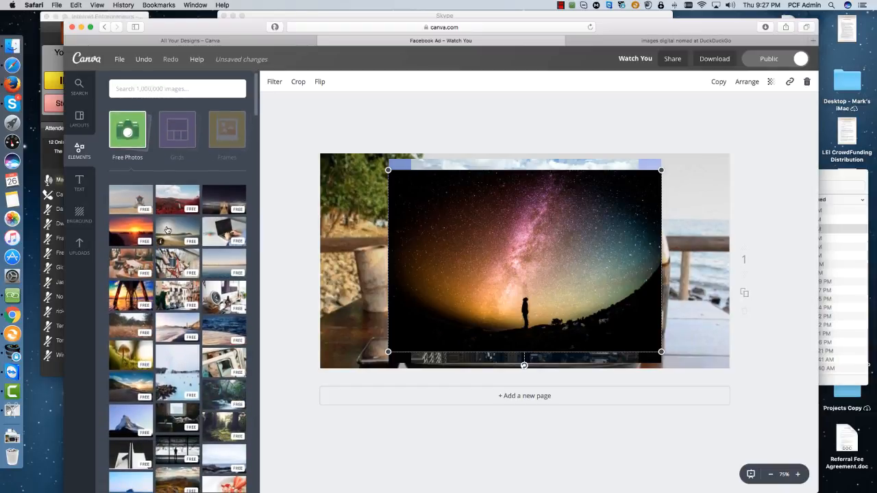
Browse the free frames among the design elements and add the tablet-shaped frame on top of the photos.
{"action": "left_click", "coordinate": [79, 214]}
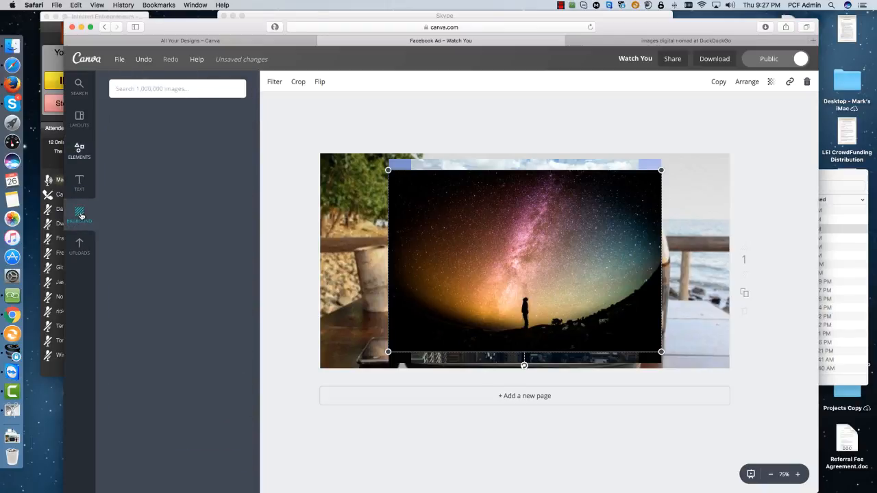
{"action": "left_click", "coordinate": [78, 150]}
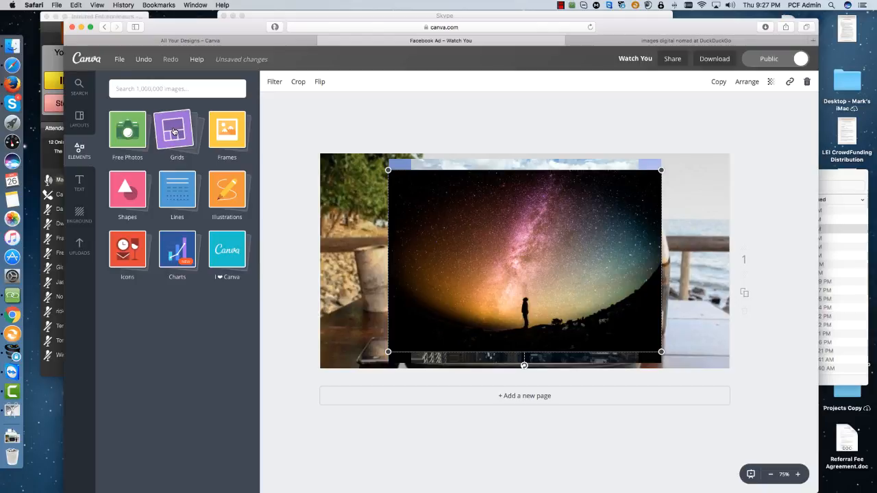
{"action": "left_click", "coordinate": [220, 130]}
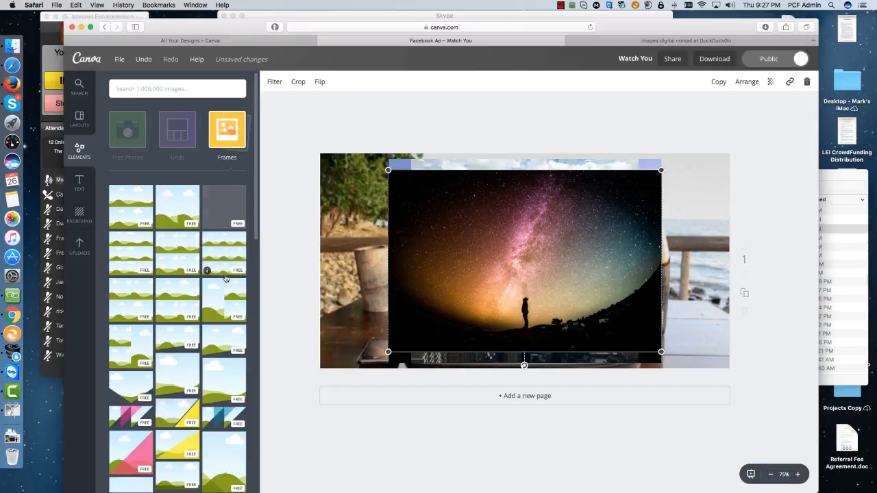
{"action": "scroll", "coordinate": [226, 277], "scroll_direction": "down", "scroll_amount": 5}
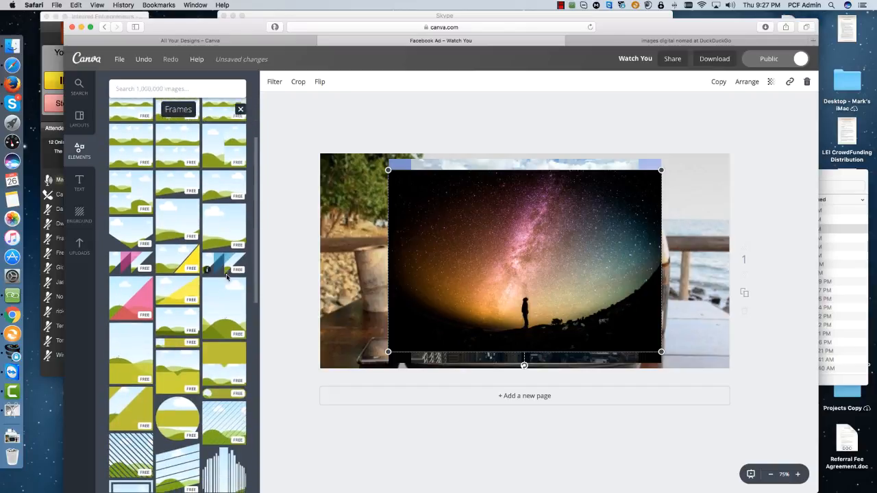
{"action": "scroll", "coordinate": [227, 278], "scroll_direction": "down", "scroll_amount": 6}
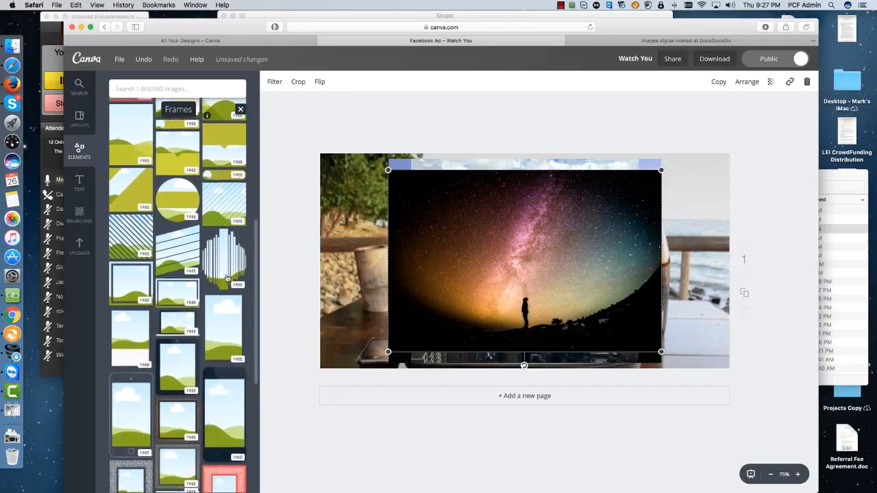
{"action": "scroll", "coordinate": [227, 277], "scroll_direction": "down", "scroll_amount": 4}
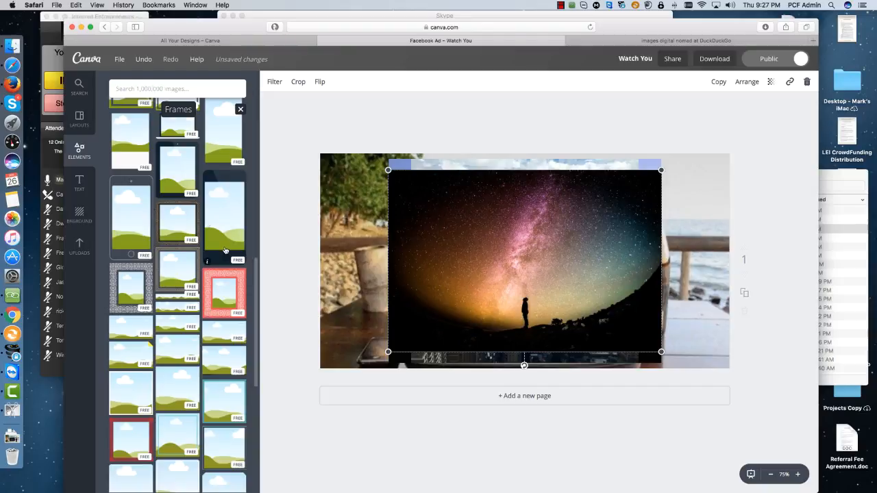
{"action": "left_click", "coordinate": [131, 215]}
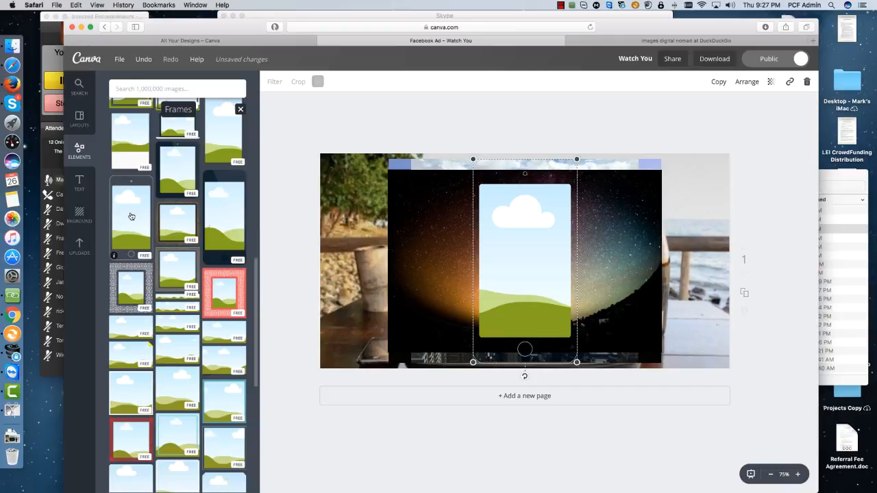
Look through the remaining frames, the text designs and the previously uploaded images.
{"action": "scroll", "coordinate": [131, 221], "scroll_direction": "down", "scroll_amount": 5}
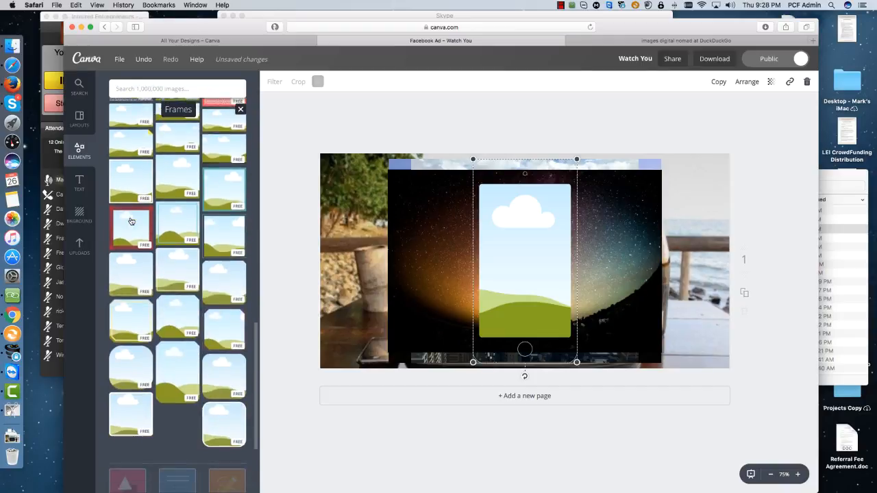
{"action": "scroll", "coordinate": [132, 221], "scroll_direction": "up", "scroll_amount": 5}
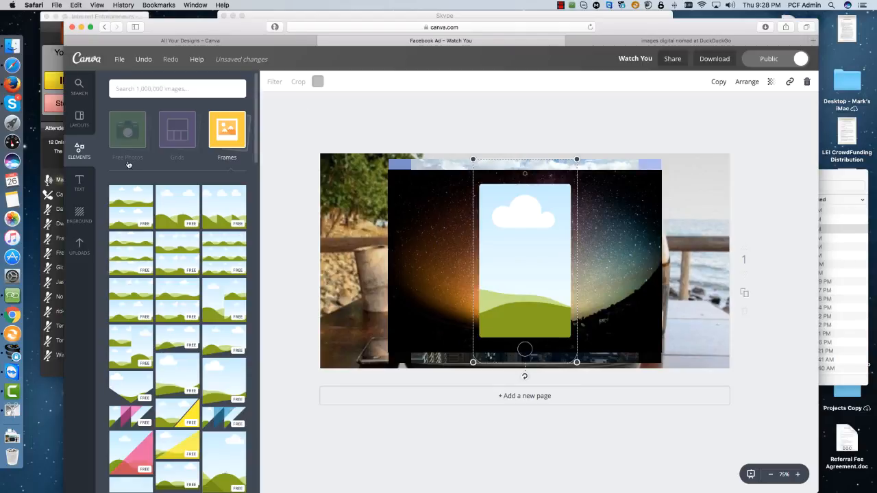
{"action": "left_click", "coordinate": [78, 181]}
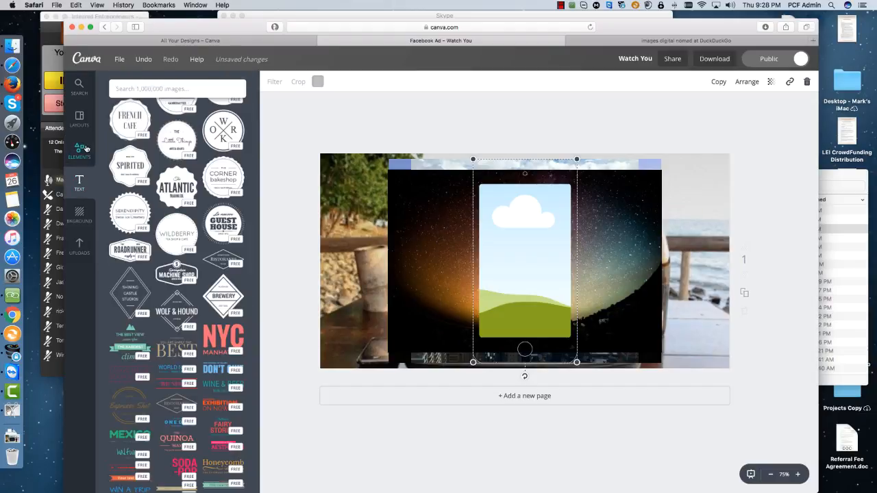
{"action": "left_click", "coordinate": [79, 245]}
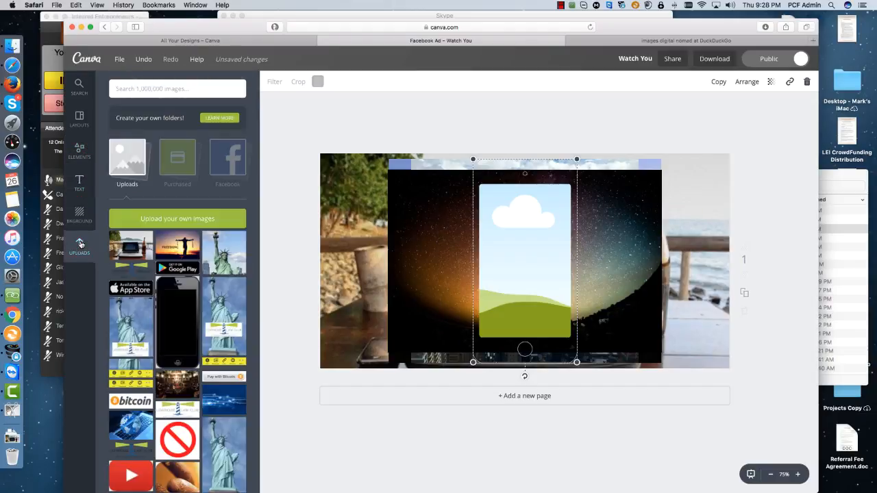
{"action": "scroll", "coordinate": [210, 278], "scroll_direction": "down", "scroll_amount": 5}
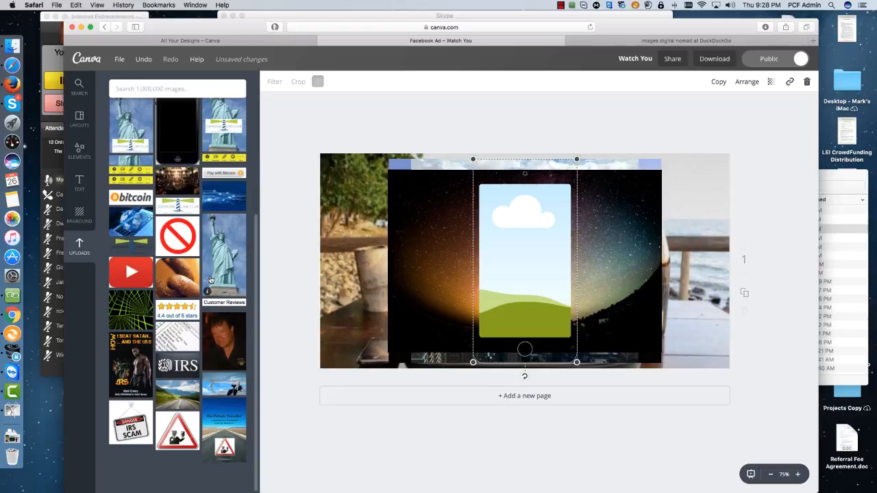
{"action": "scroll", "coordinate": [210, 281], "scroll_direction": "up", "scroll_amount": 5}
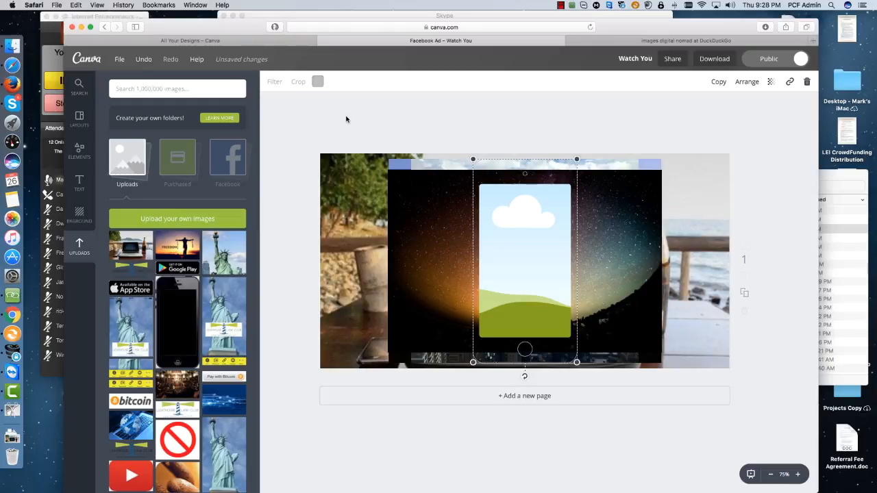
Close the Facebook Ad design and sign out of the account.
{"action": "key", "text": "super+w"}
{"action": "left_click", "coordinate": [151, 60]}
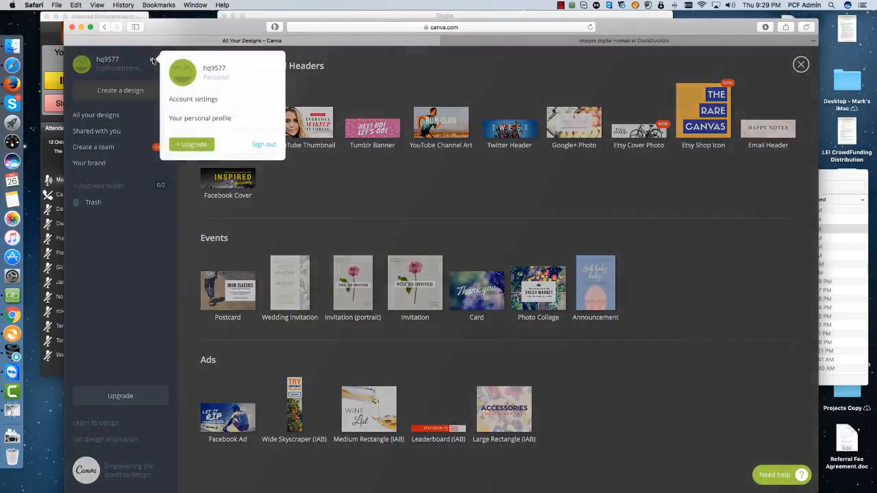
{"action": "left_click", "coordinate": [265, 146]}
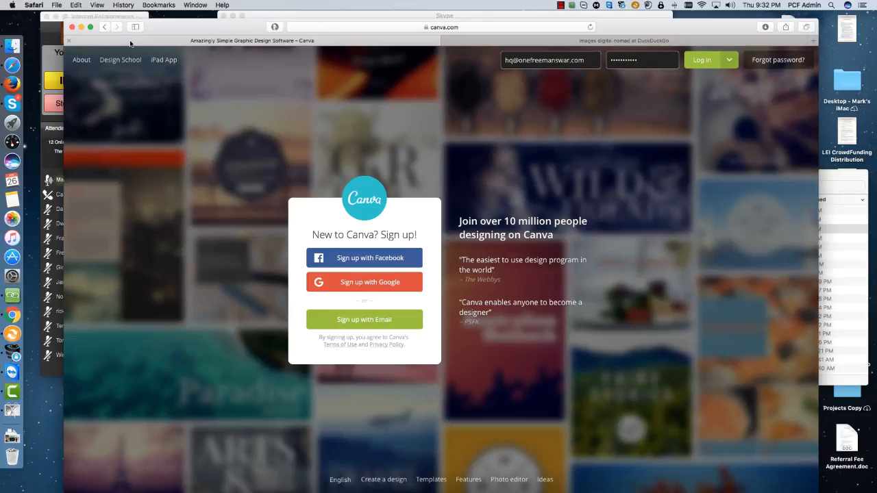
Minimize the browser, close the "ocean side beer" image window, and dismiss the attendees list in AnyMeeting.
{"action": "left_click", "coordinate": [81, 27]}
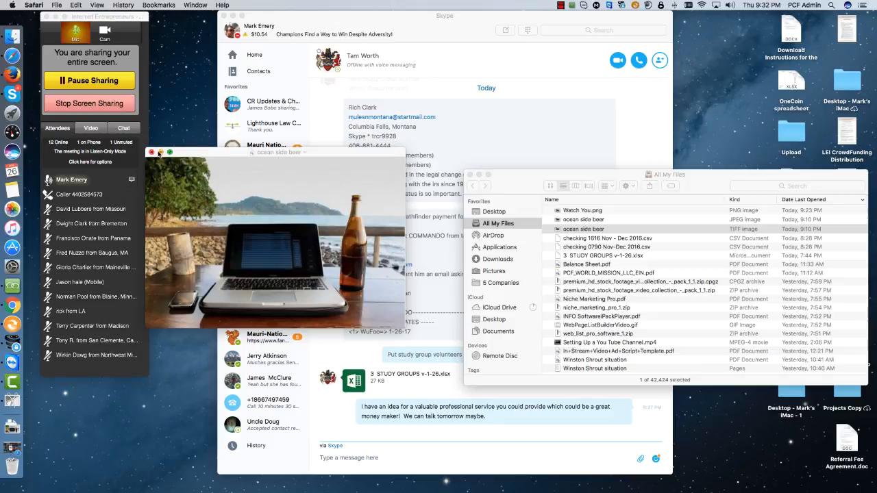
{"action": "left_click", "coordinate": [152, 153]}
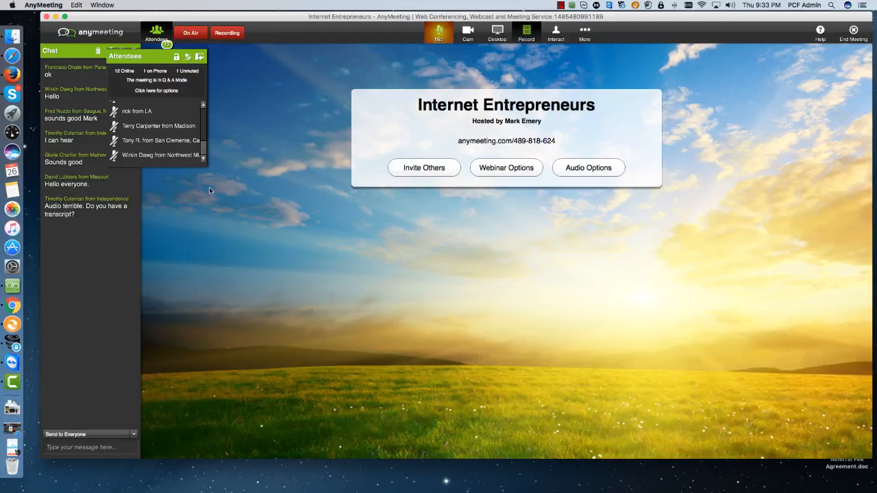
{"action": "left_click", "coordinate": [272, 113]}
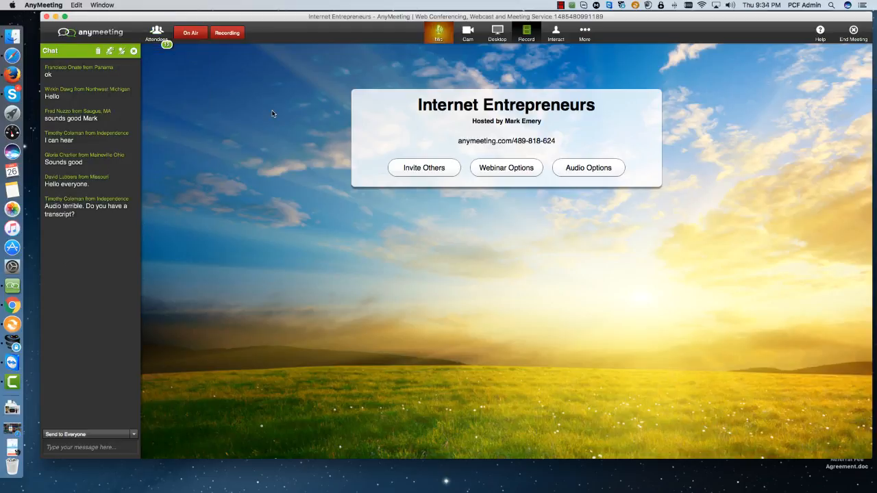